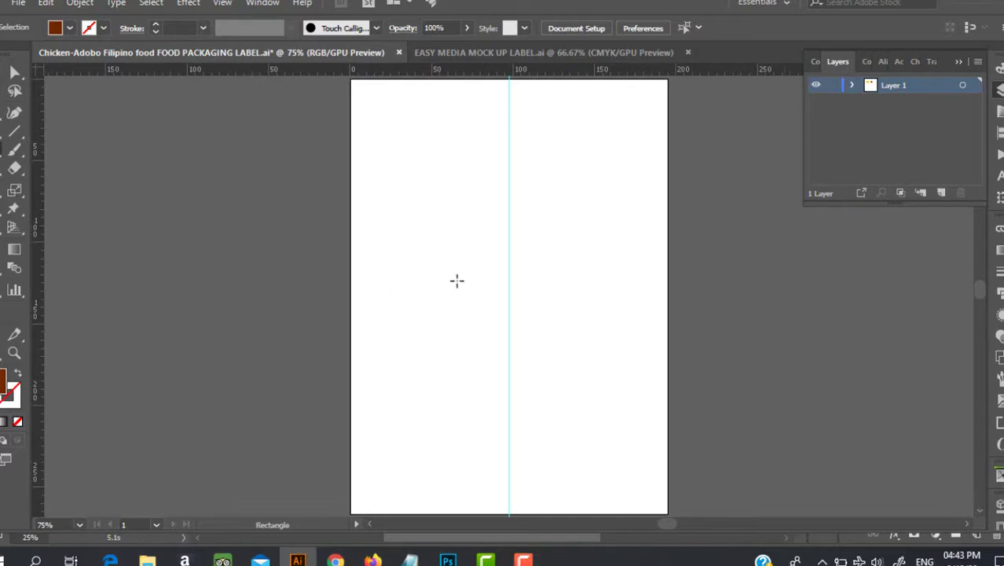
# - Create a rectangle 194.7 mm wide for the label background
pyautogui.click(457, 280)
pyautogui.write('194.7')
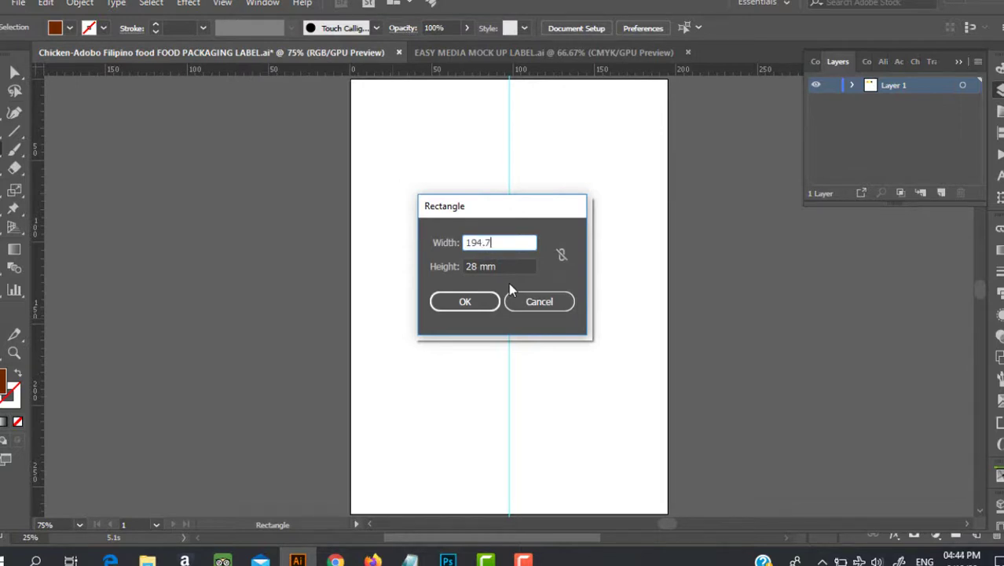
pyautogui.press('Tab')
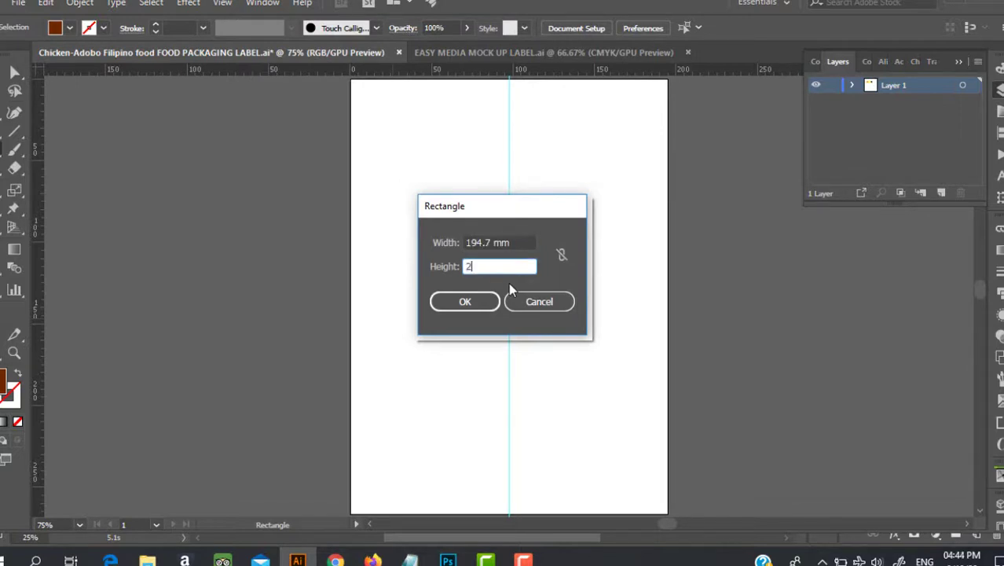
pyautogui.write('66.7')
pyautogui.click(476, 305)
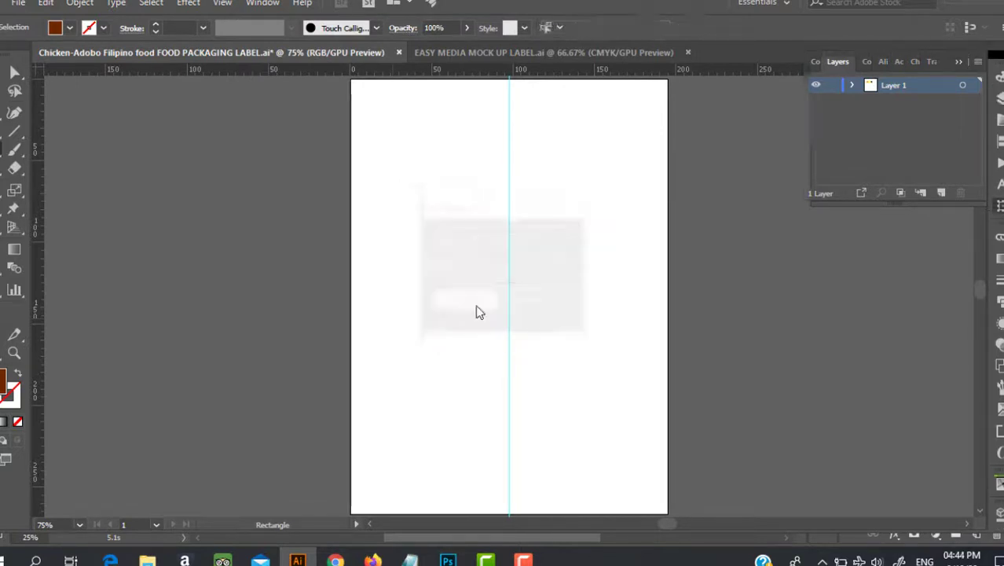
pyautogui.hotkey('ctrl', '-')
pyautogui.moveTo(507, 238); pyautogui.dragTo(491, 374)
# - Fill the rectangle light yellow and align it top and centre to the artboard
pyautogui.press('i')
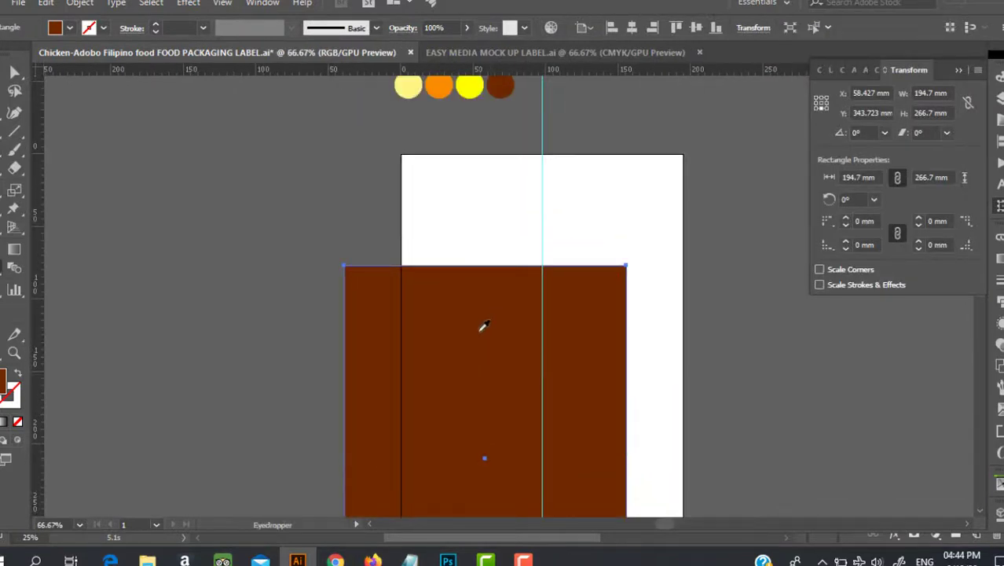
pyautogui.click(409, 88)
pyautogui.press('v')
pyautogui.click(854, 70)
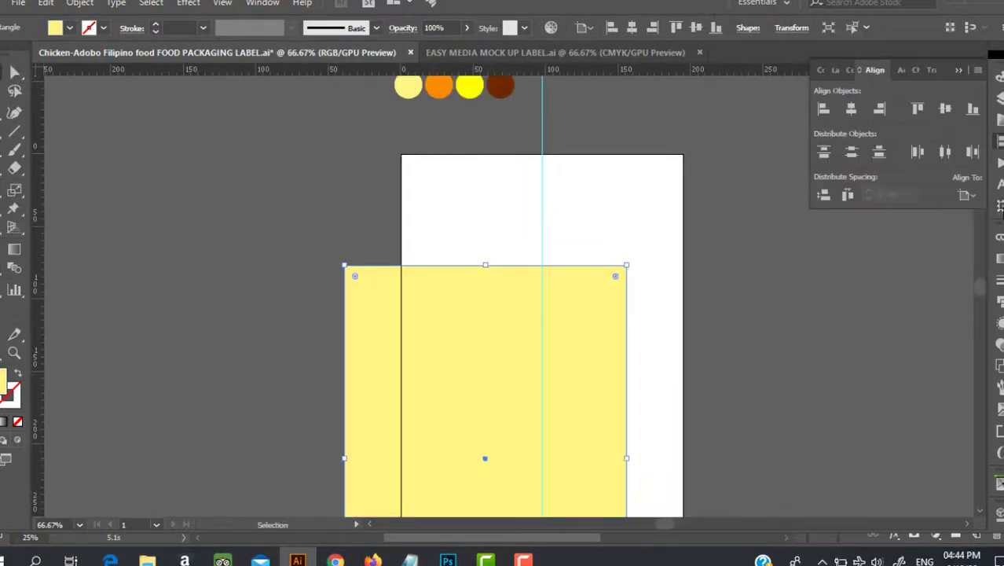
pyautogui.click(965, 195)
pyautogui.click(931, 242)
pyautogui.click(946, 110)
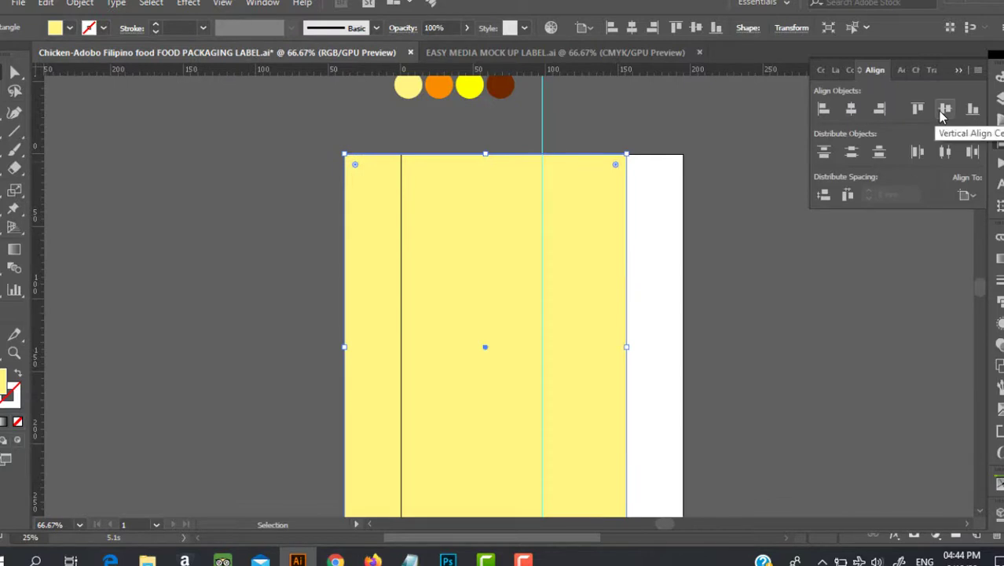
pyautogui.click(852, 109)
pyautogui.click(739, 366)
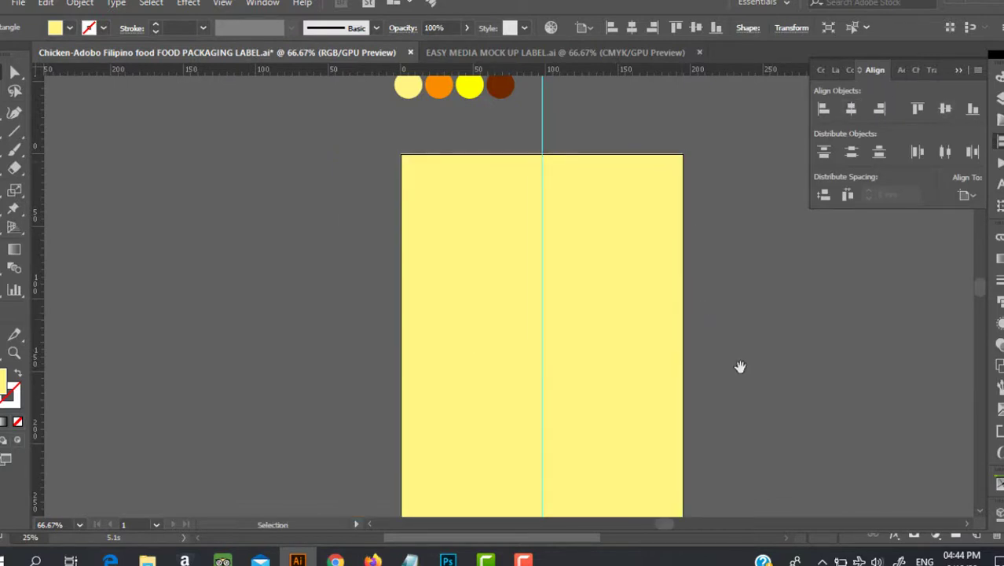
# - Draw a large flattened ellipse over the rectangle's lower half, deleting the stray copy
pyautogui.hotkey('ctrl', '-')
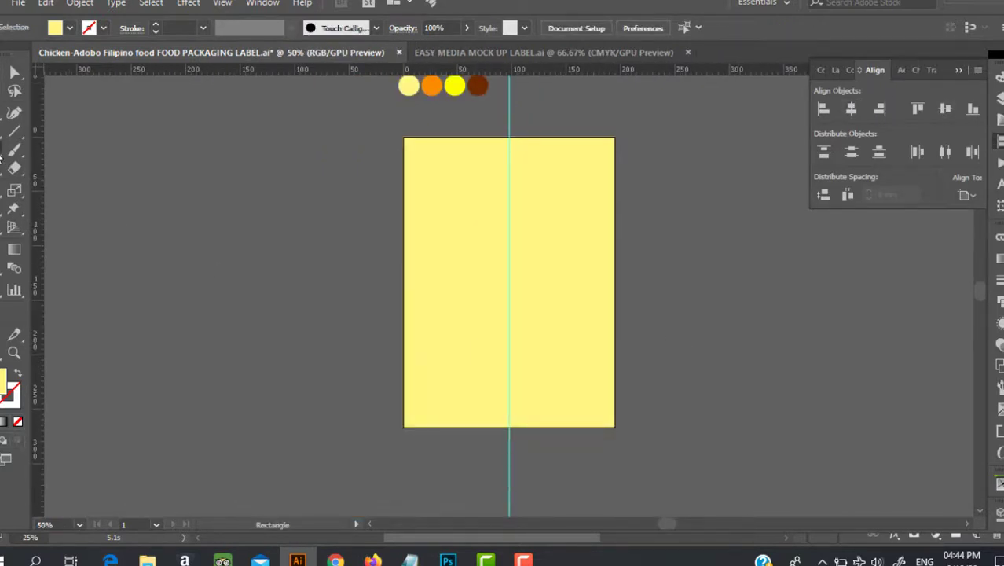
pyautogui.moveTo(1, 158); pyautogui.dragTo(55, 180)
pyautogui.moveTo(382, 275); pyautogui.dragTo(643, 498)
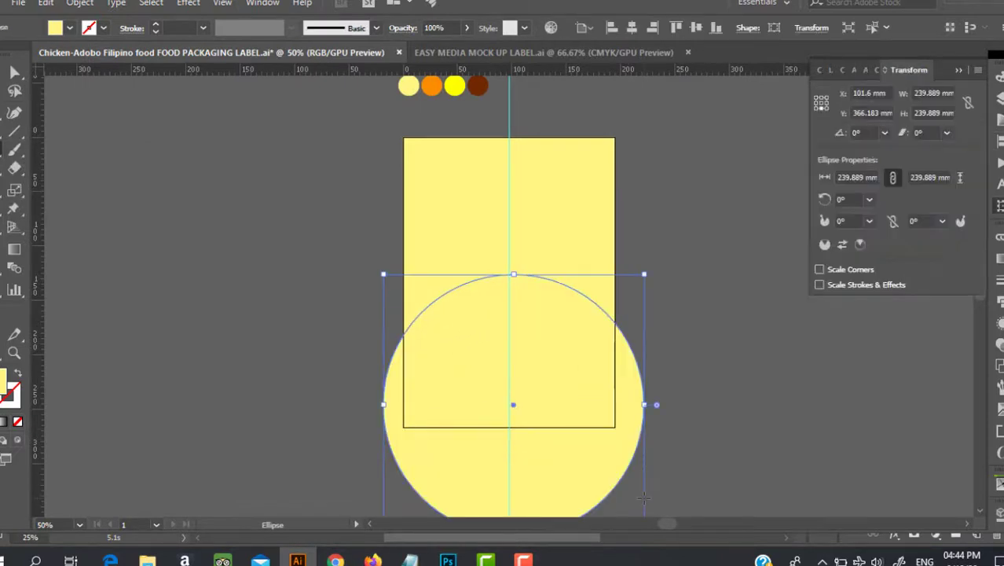
pyautogui.press('v')
pyautogui.scroll(-2, 588, 427)
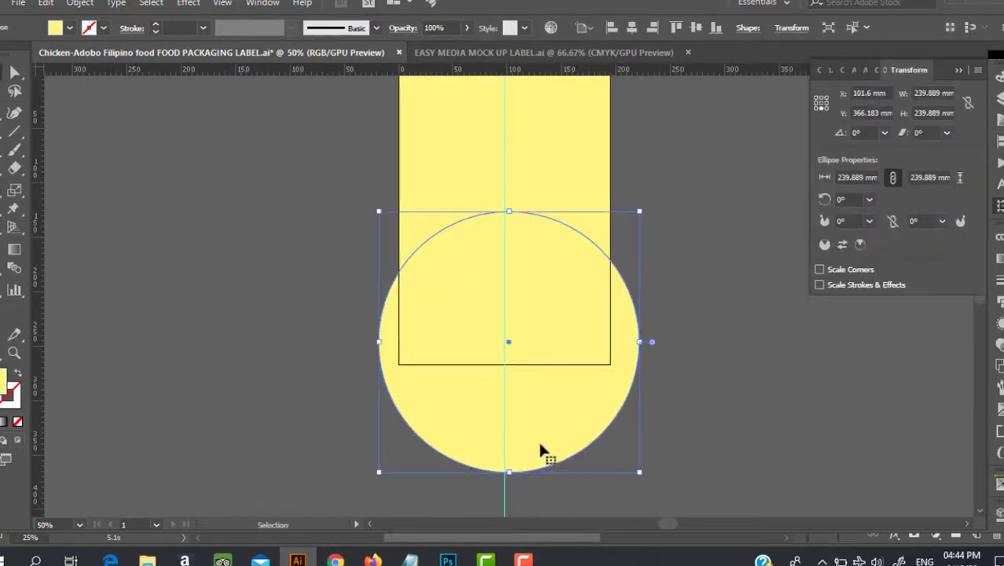
pyautogui.moveTo(540, 452); pyautogui.dragTo(246, 452)
pyautogui.moveTo(507, 472); pyautogui.dragTo(505, 422)
pyautogui.click(247, 366)
pyautogui.press('Delete')
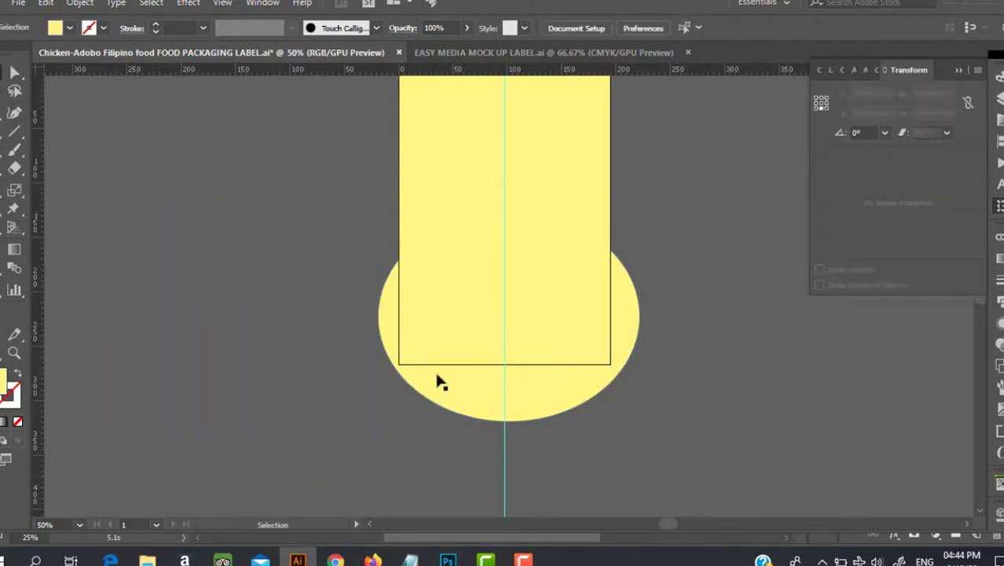
# - Lower the ellipse slightly and remove its overlap with the rectangle using Shape Builder
pyautogui.click(538, 340)
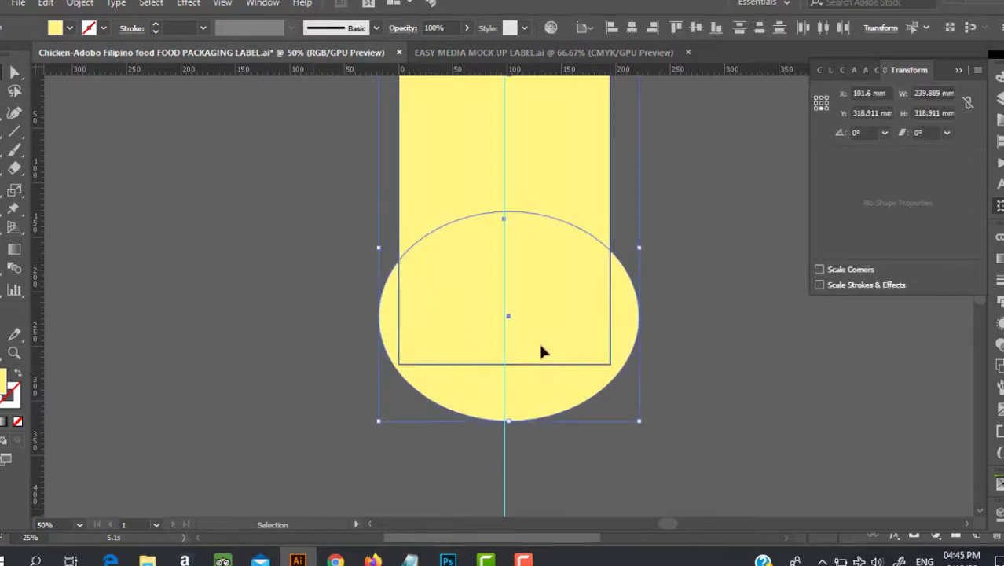
pyautogui.scroll(2, 699, 377)
pyautogui.click(698, 382)
pyautogui.moveTo(617, 409); pyautogui.dragTo(620, 425)
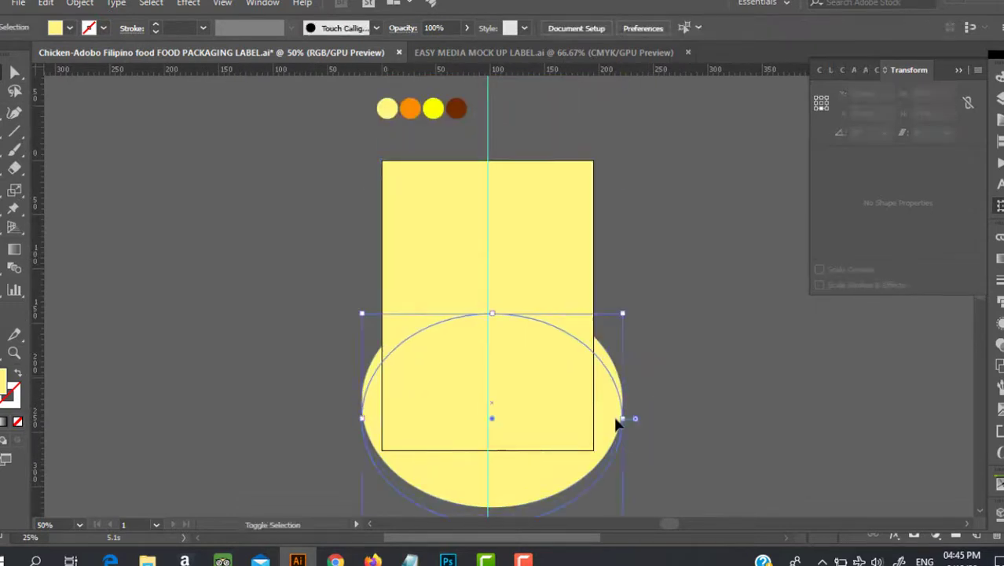
pyautogui.moveTo(358, 302); pyautogui.dragTo(399, 389)
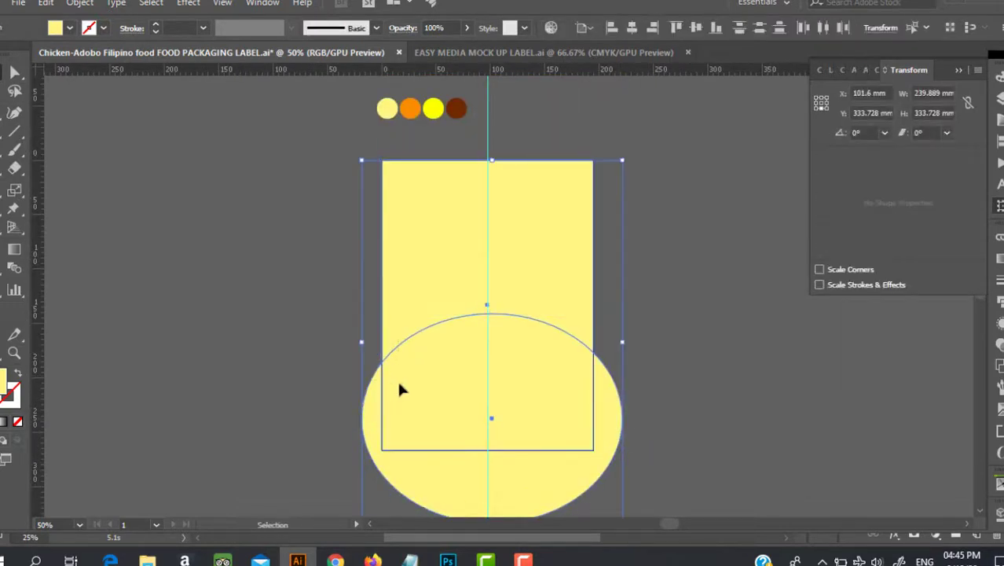
pyautogui.click(12, 252)
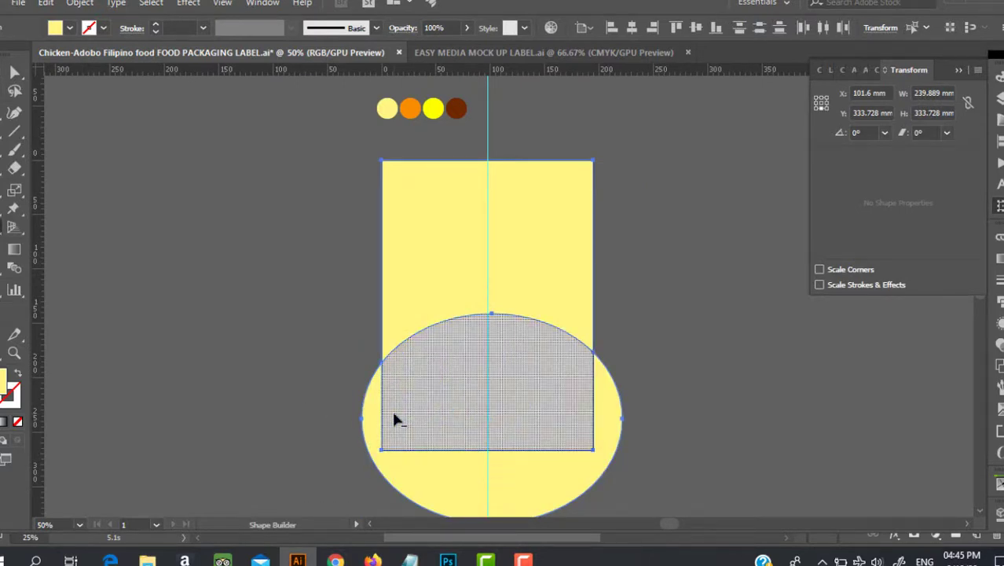
pyautogui.click(395, 419)
# - Draw a larger circle and line its edge up with the dome in Outline view
pyautogui.press('v')
pyautogui.click(357, 411)
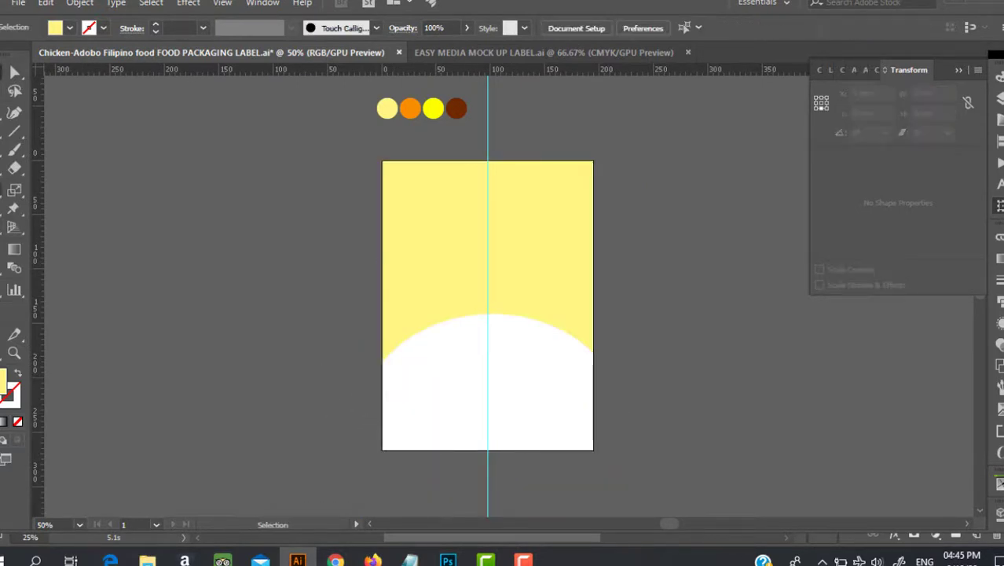
pyautogui.moveTo(357, 321)
pyautogui.mouseDown()
pyautogui.moveTo(669, 509)
pyautogui.moveTo(666, 485)
pyautogui.mouseUp()
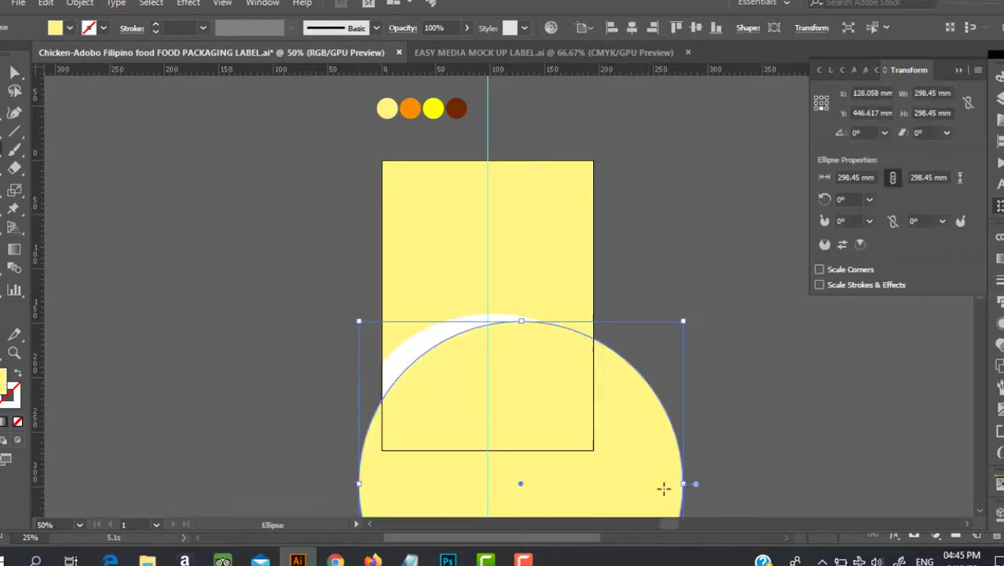
pyautogui.press('v')
pyautogui.moveTo(589, 475); pyautogui.dragTo(550, 450)
pyautogui.scroll(-1, 550, 450)
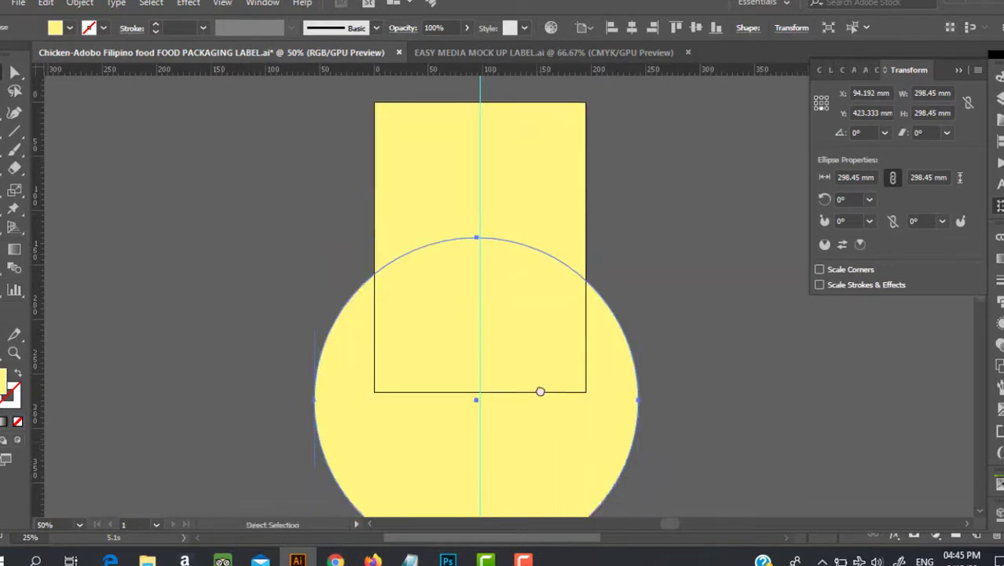
pyautogui.hotkey('ctrl', 'y')
pyautogui.moveTo(636, 376); pyautogui.dragTo(614, 356)
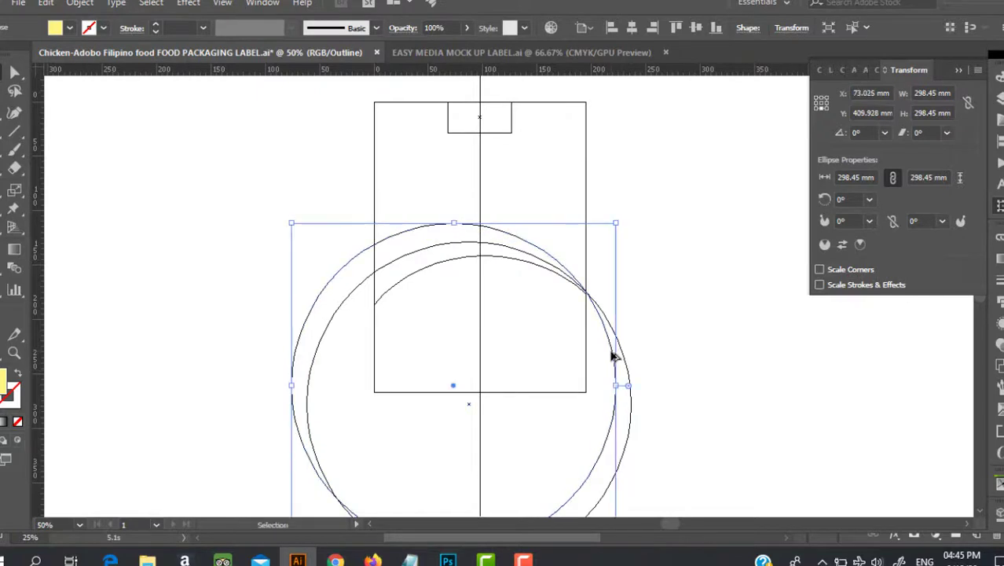
pyautogui.hotkey('ctrl', 'y')
# - Fill the new circle bright yellow and set the other ellipse to no fill, repositioning it
pyautogui.press('i')
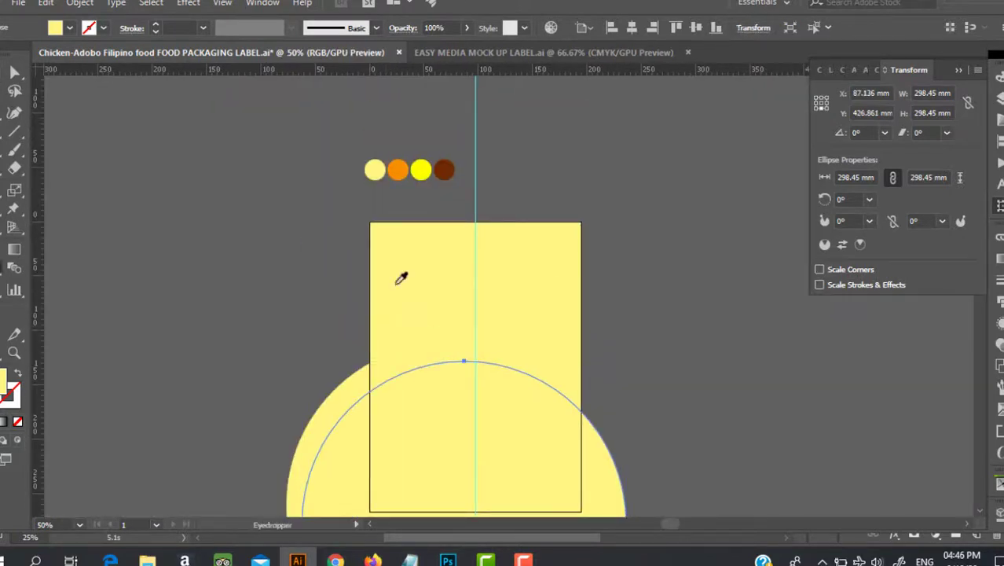
pyautogui.click(421, 173)
pyautogui.press('v')
pyautogui.click(340, 405)
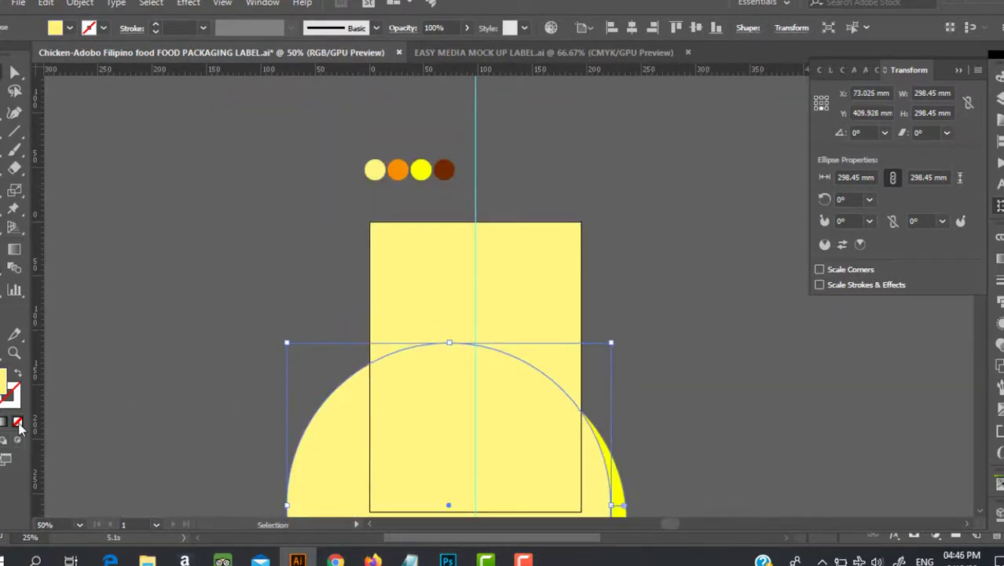
pyautogui.press('/')
pyautogui.moveTo(394, 337); pyautogui.dragTo(416, 142)
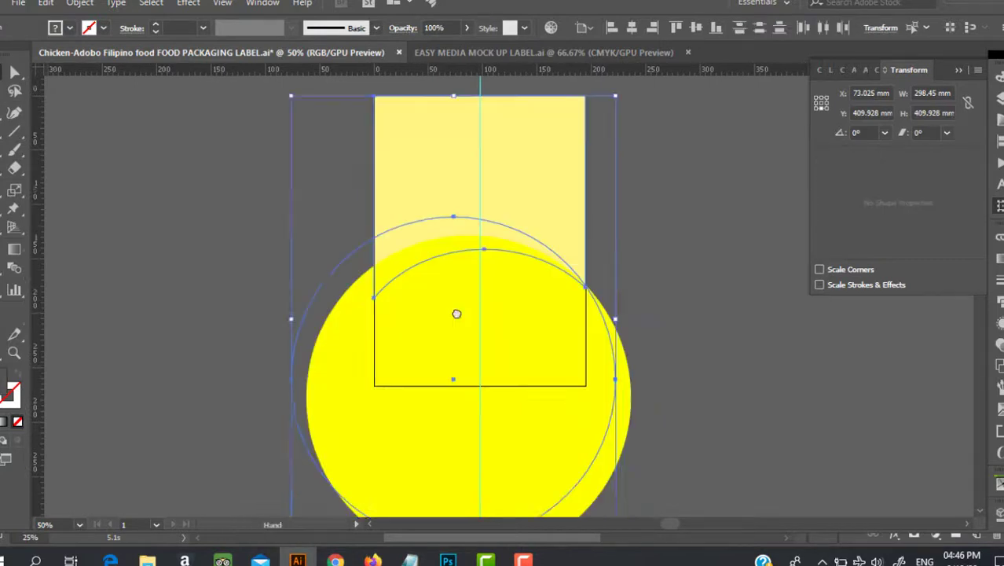
# - Cut away regions with Shape Builder to leave a bright yellow crescent above the dome
pyautogui.hotkey('ctrl', 'a')
pyautogui.hotkey('shift', 'm')
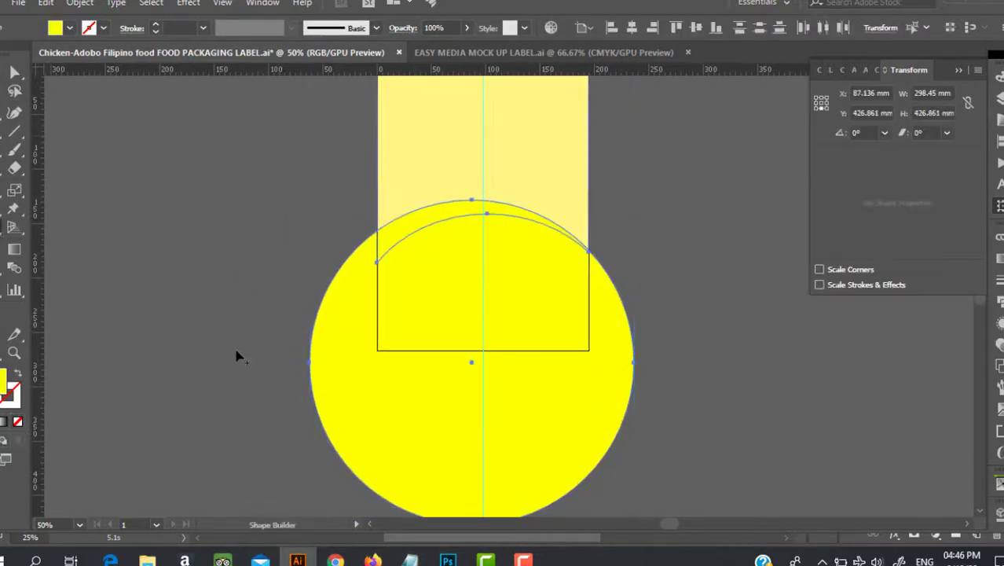
pyautogui.keyDown('alt'); pyautogui.click(399, 334); pyautogui.keyUp('alt')
pyautogui.moveTo(429, 238); pyautogui.dragTo(423, 338)
pyautogui.press('v')
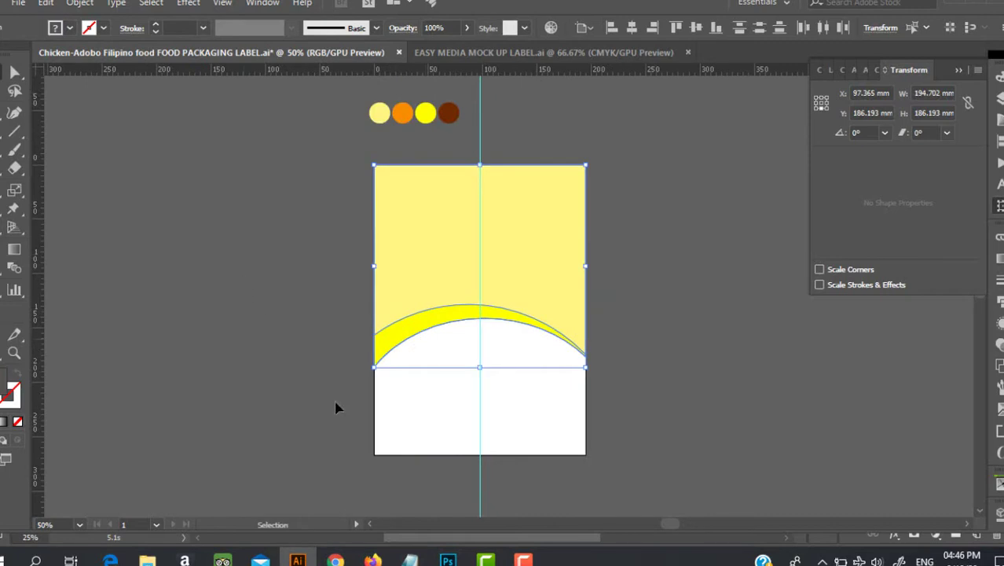
pyautogui.click(335, 407)
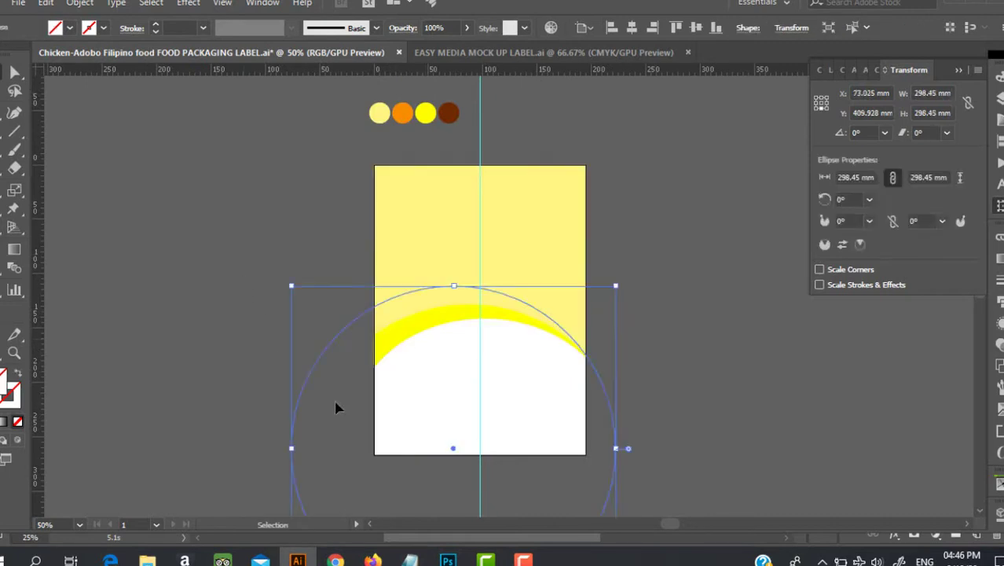
# - Duplicate the yellow crescent upward and tilt the copy slightly clockwise
pyautogui.click(394, 341)
pyautogui.moveTo(395, 341); pyautogui.dragTo(397, 312)
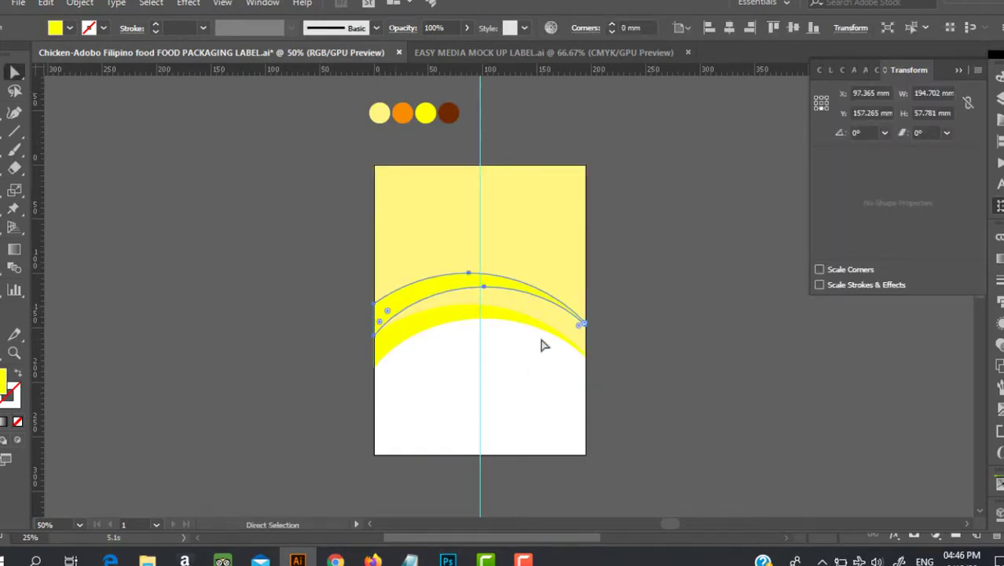
pyautogui.press('r')
pyautogui.moveTo(542, 341); pyautogui.dragTo(612, 343)
pyautogui.press('v')
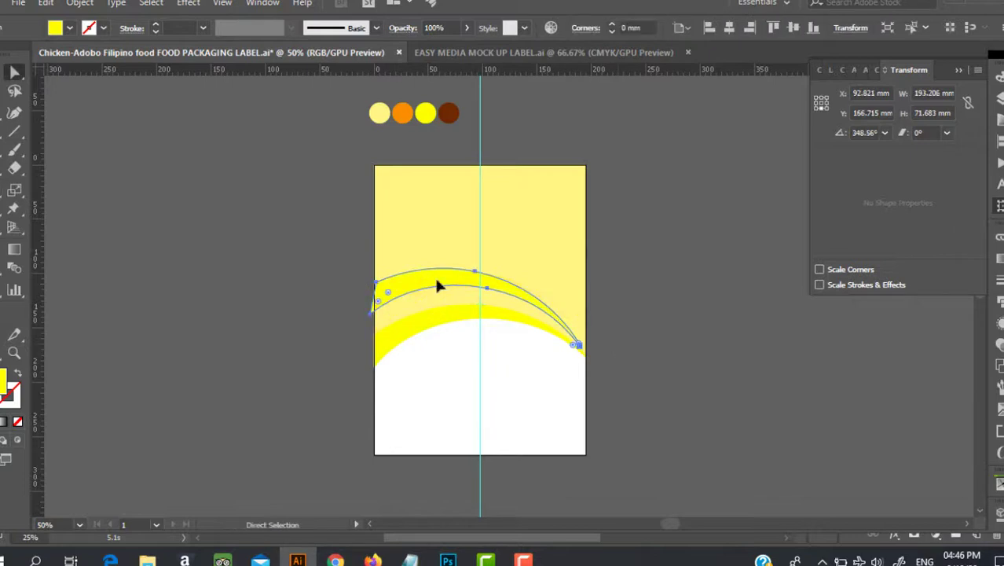
pyautogui.moveTo(437, 279); pyautogui.dragTo(453, 315)
# - Enlarge the crescent copy and reshape its top-left corner
pyautogui.keyDown('ctrl'); pyautogui.click(455, 329); pyautogui.keyUp('ctrl')
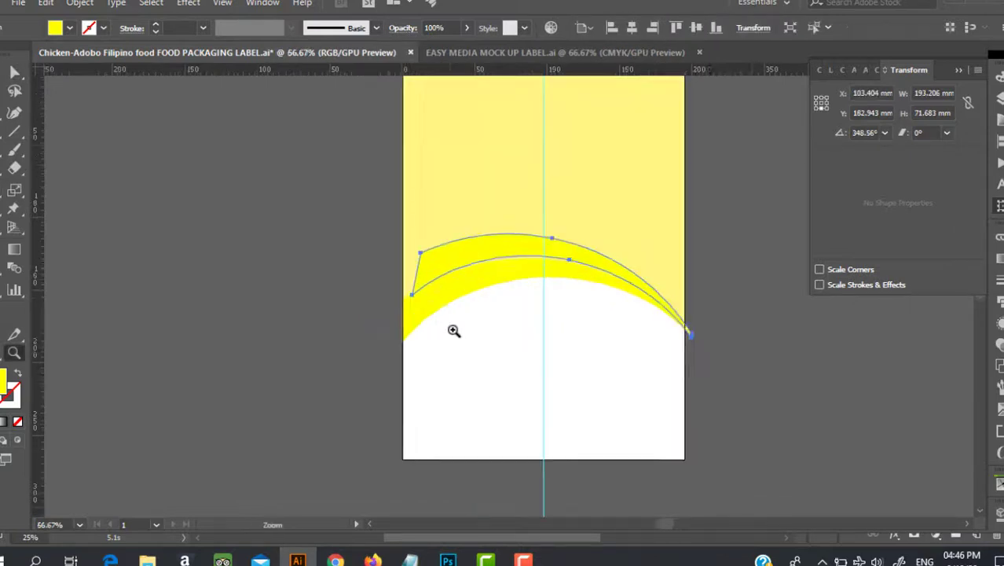
pyautogui.keyDown('ctrl'); pyautogui.click(487, 341); pyautogui.keyUp('ctrl')
pyautogui.moveTo(340, 185); pyautogui.dragTo(298, 186)
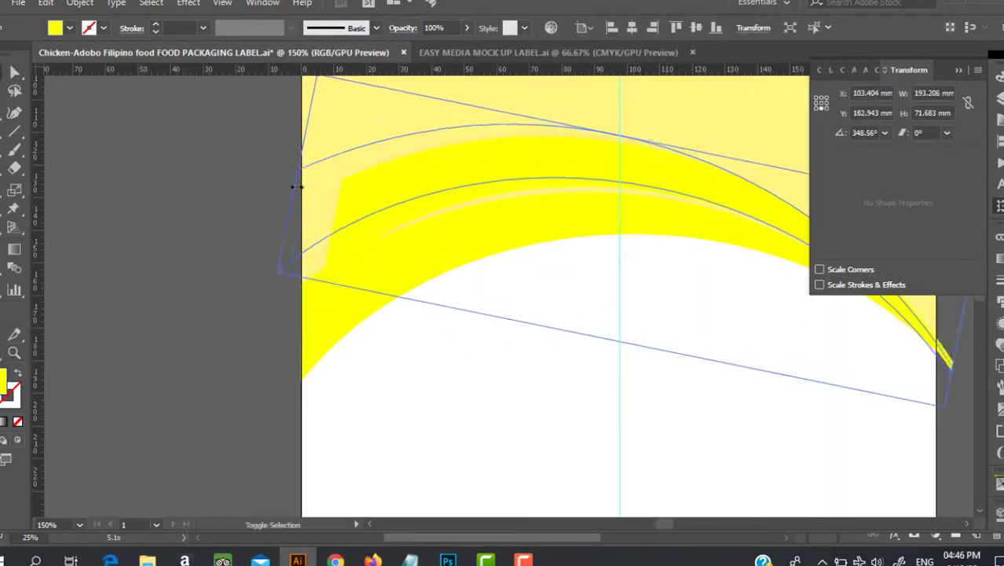
pyautogui.moveTo(385, 164)
pyautogui.mouseDown()
pyautogui.moveTo(400, 195)
pyautogui.moveTo(413, 190)
pyautogui.moveTo(357, 221)
pyautogui.mouseUp()
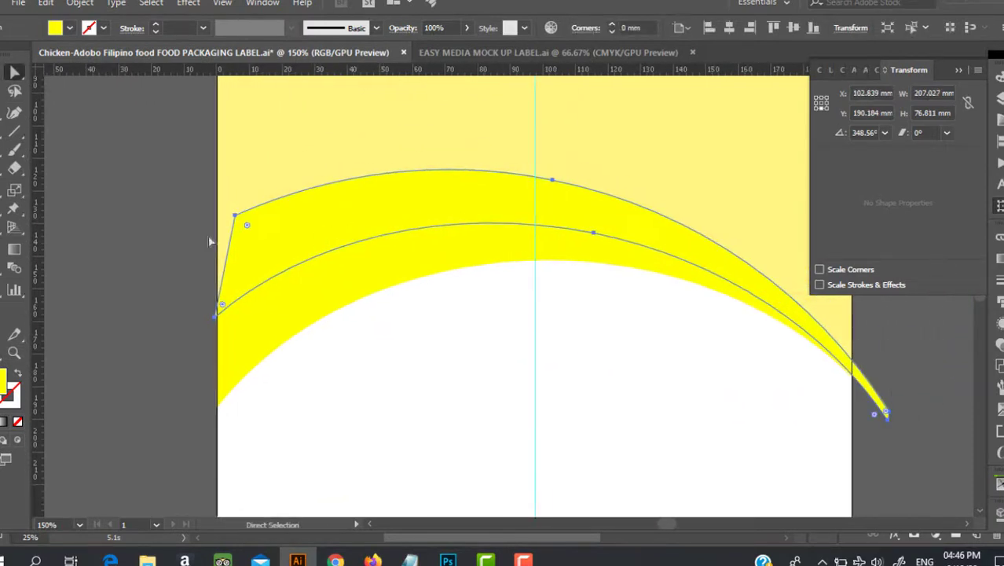
pyautogui.moveTo(234, 214); pyautogui.dragTo(218, 226)
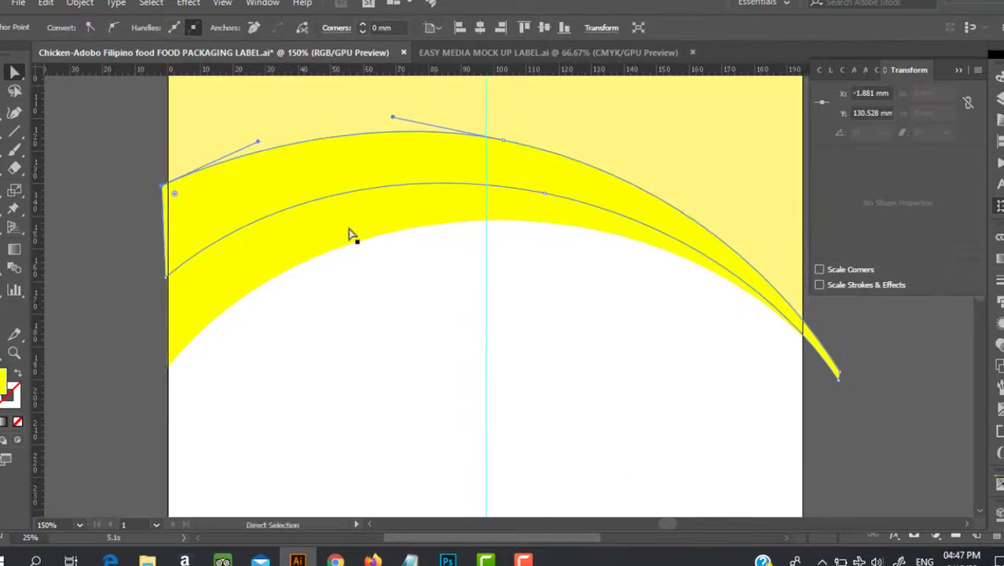
pyautogui.hotkey('ctrl', '-')
pyautogui.hotkey('ctrl', '-')
pyautogui.scroll(3, 269, 268)
# - Fill the copy with the orange swatch and trim its overhang with Shape Builder
pyautogui.press('i')
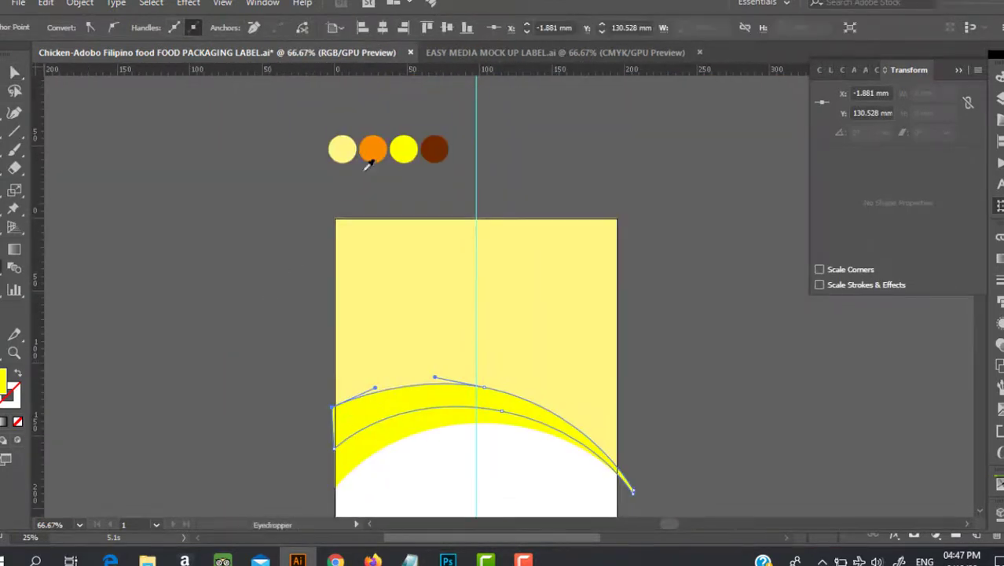
pyautogui.click(373, 149)
pyautogui.hotkey('ctrl', '+')
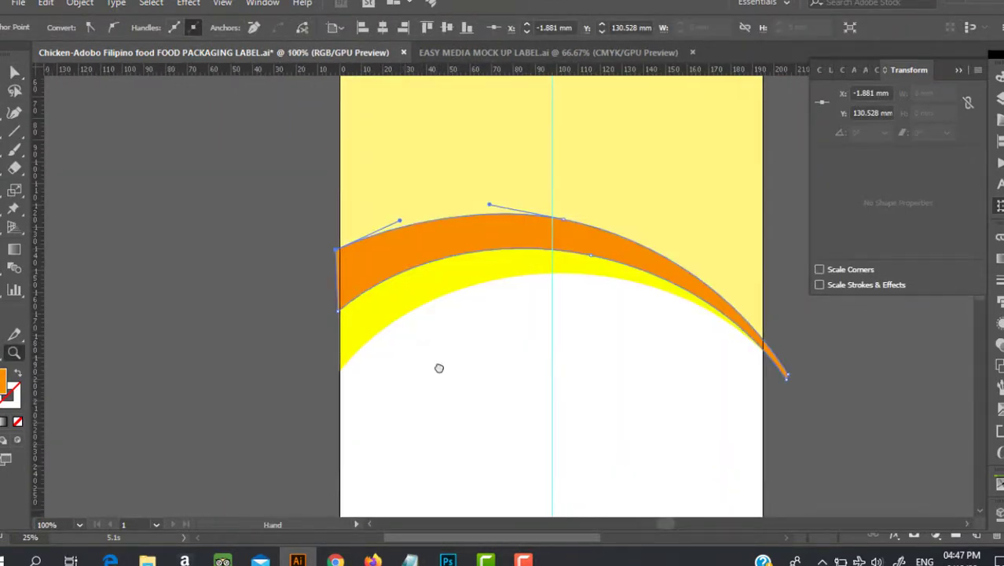
pyautogui.press('v')
pyautogui.hotkey('ctrl', 'a')
pyautogui.hotkey('shift', 'm')
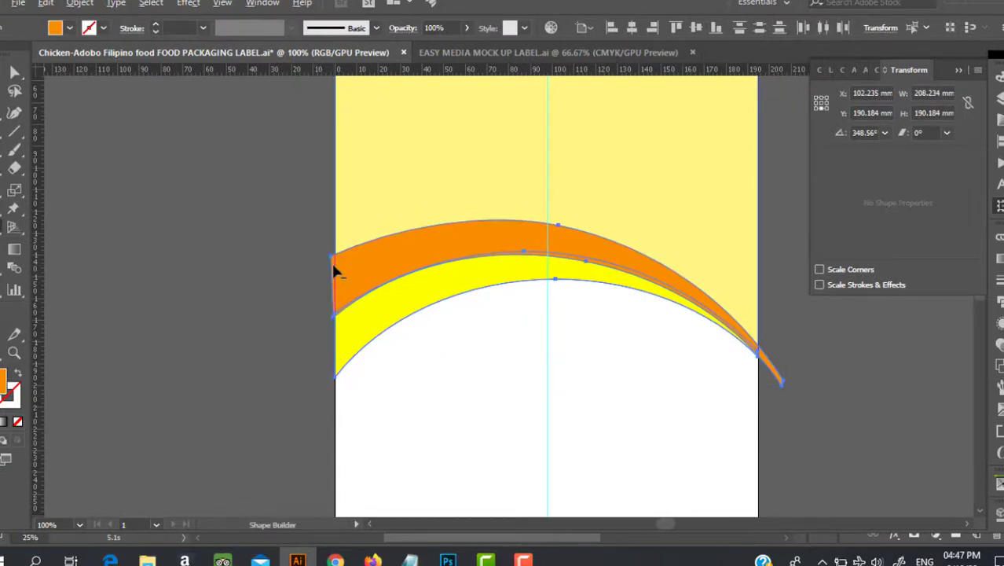
pyautogui.press('v')
pyautogui.click(777, 393)
# - Zoom out to the whole label and add a new layer in the Layers panel
pyautogui.moveTo(777, 393); pyautogui.dragTo(693, 365)
pyautogui.hotkey('ctrl', '-')
pyautogui.hotkey('ctrl', '-')
pyautogui.press('a')
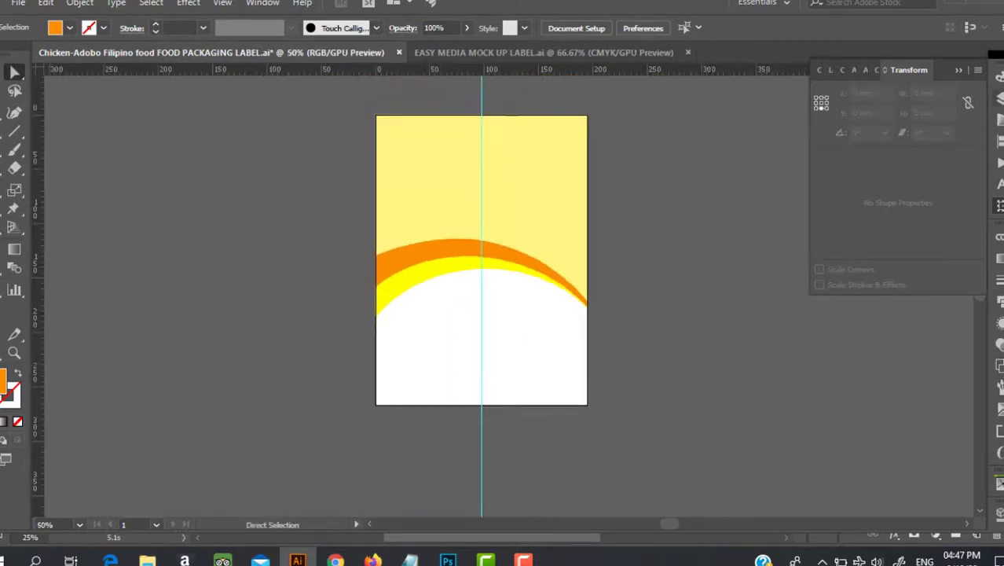
pyautogui.press('F7')
pyautogui.click(942, 201)
# - Place the Filipino-Chicken-Adobo_6 image onto the canvas
pyautogui.press('v')
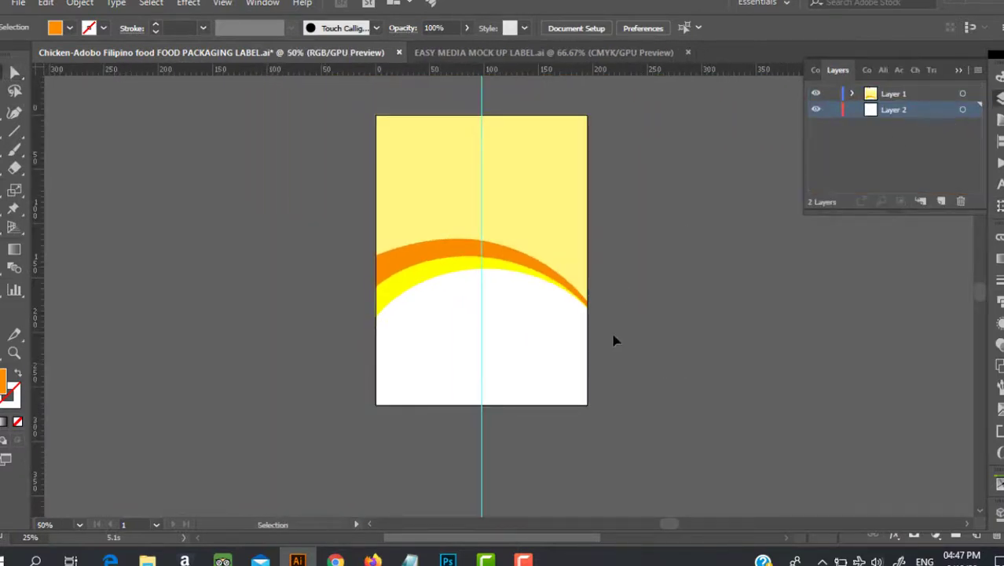
pyautogui.click(18, 4)
pyautogui.click(51, 250)
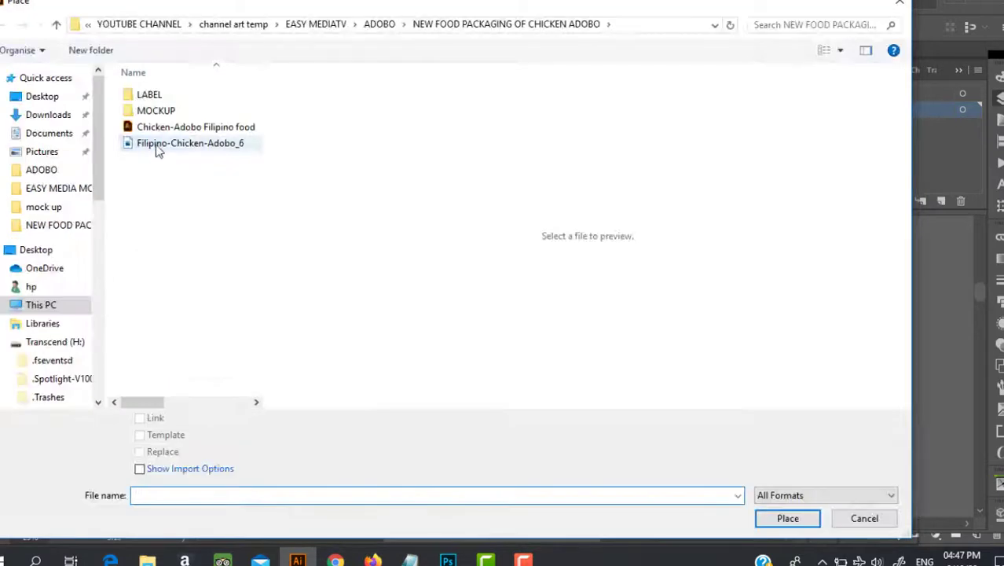
pyautogui.click(162, 144)
pyautogui.click(788, 518)
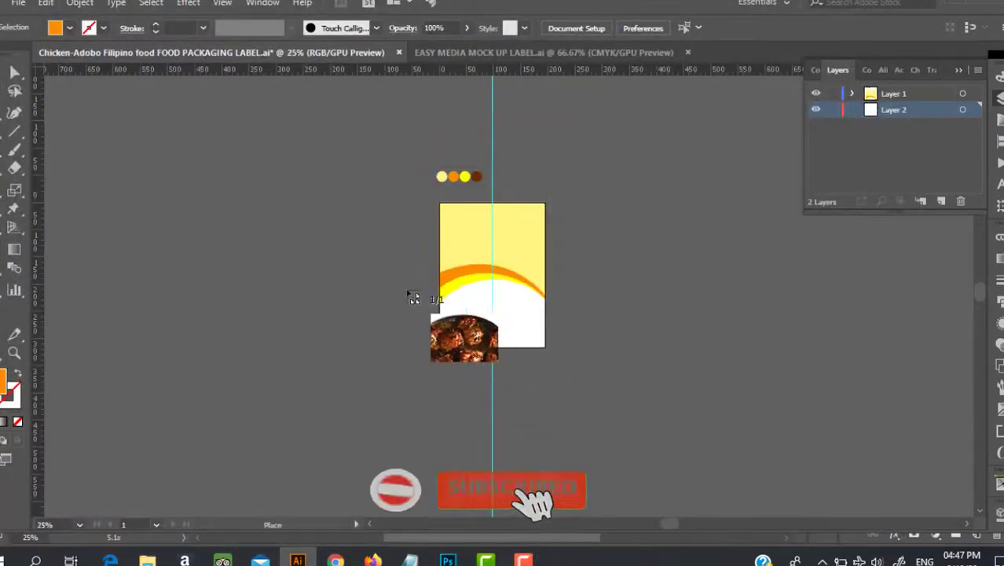
pyautogui.click(408, 291)
# - Scale the chicken adobo photo uniformly to 50%
pyautogui.press('s')
pyautogui.press('Return')
pyautogui.write('50')
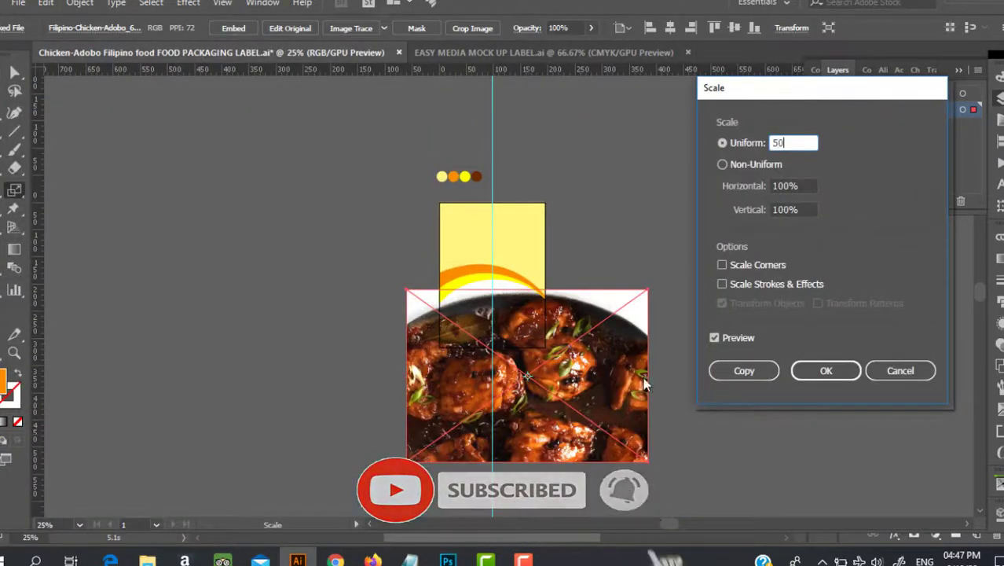
pyautogui.press('Tab')
pyautogui.click(713, 338)
pyautogui.click(826, 371)
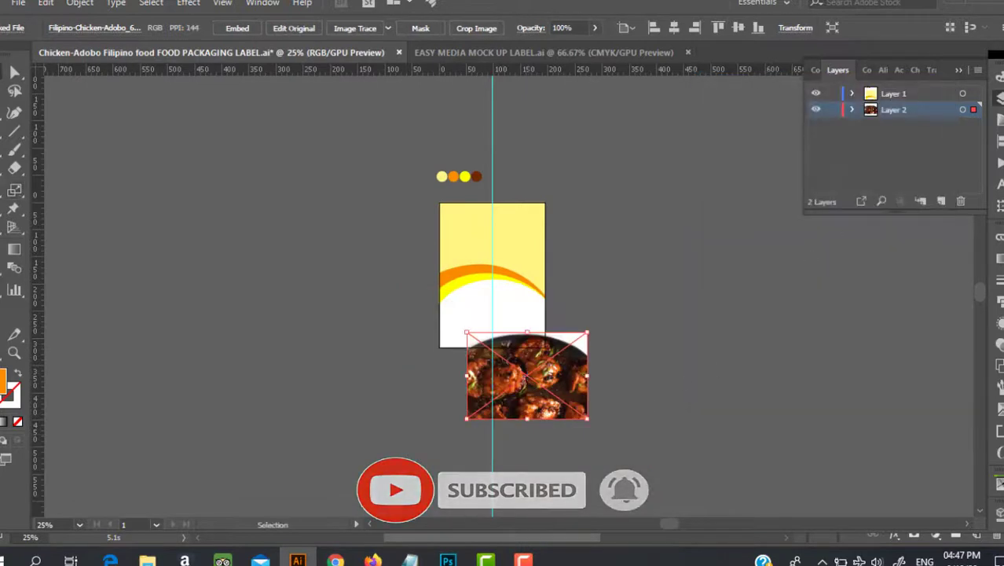
# - Align the photo horizontally centred and bottom-aligned on the label
pyautogui.click(999, 141)
pyautogui.click(852, 110)
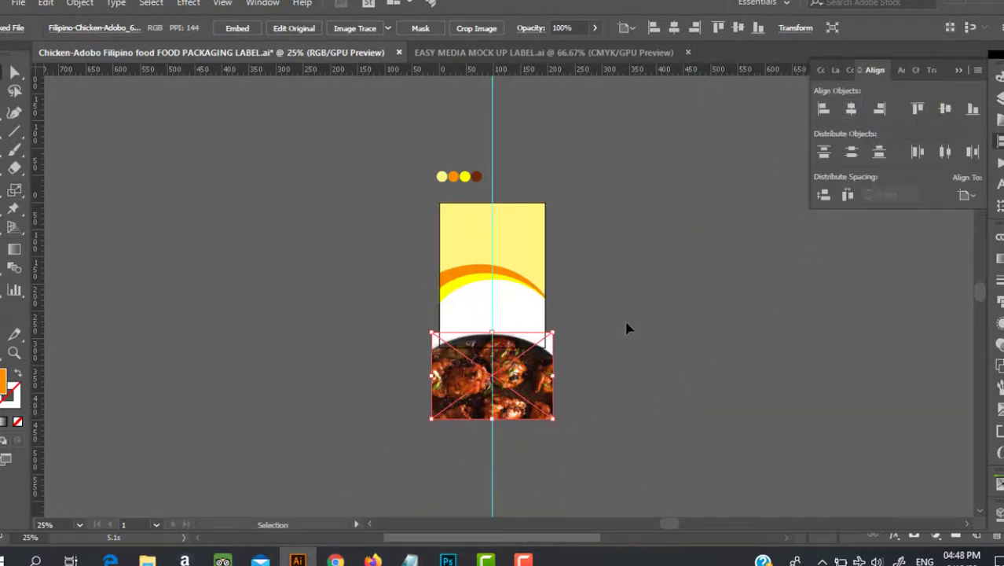
pyautogui.click(971, 110)
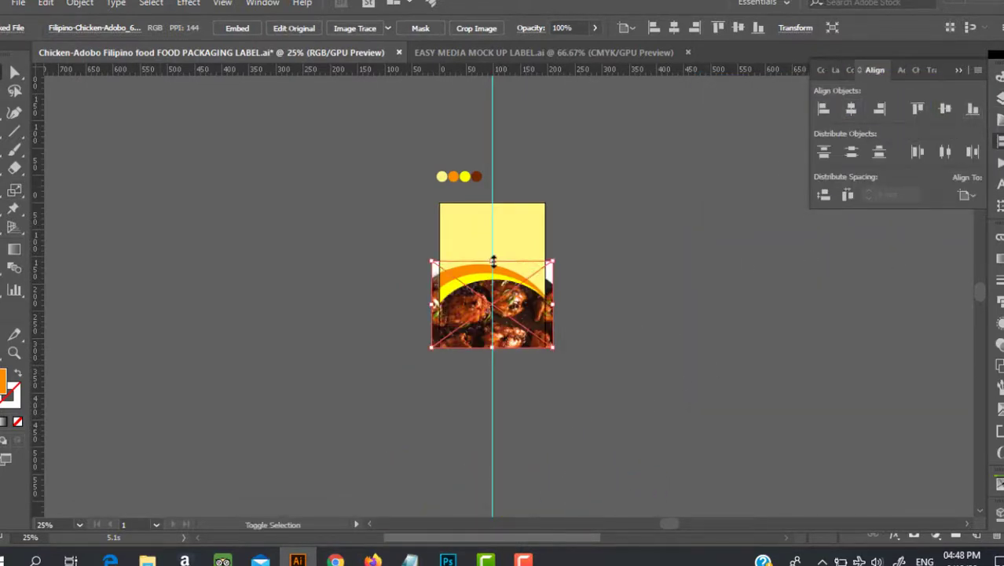
pyautogui.moveTo(494, 259); pyautogui.dragTo(494, 272)
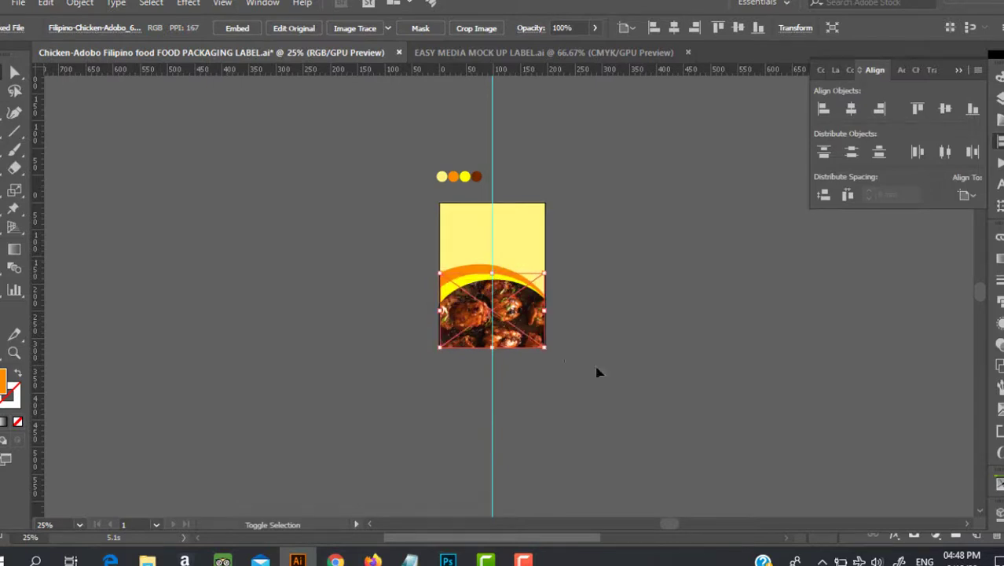
# - Resize the photo to fill the label width beneath the curved bands
pyautogui.hotkey('ctrl', '=')
pyautogui.hotkey('ctrl', '=')
pyautogui.hotkey('ctrl', '=')
pyautogui.hotkey('ctrl', '=')
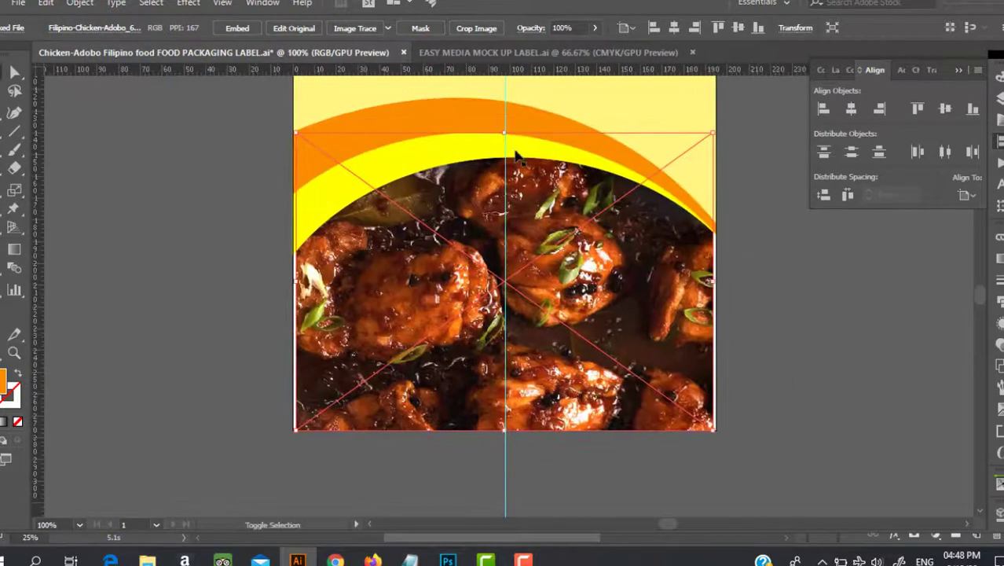
pyautogui.moveTo(515, 155); pyautogui.dragTo(507, 127)
pyautogui.click(777, 364)
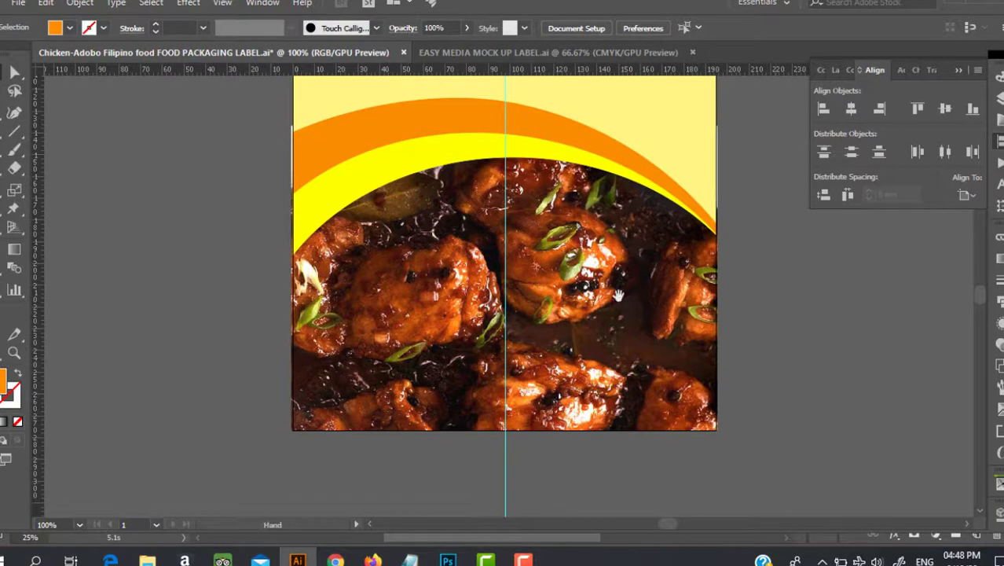
pyautogui.moveTo(619, 296); pyautogui.dragTo(614, 334)
pyautogui.click(582, 379)
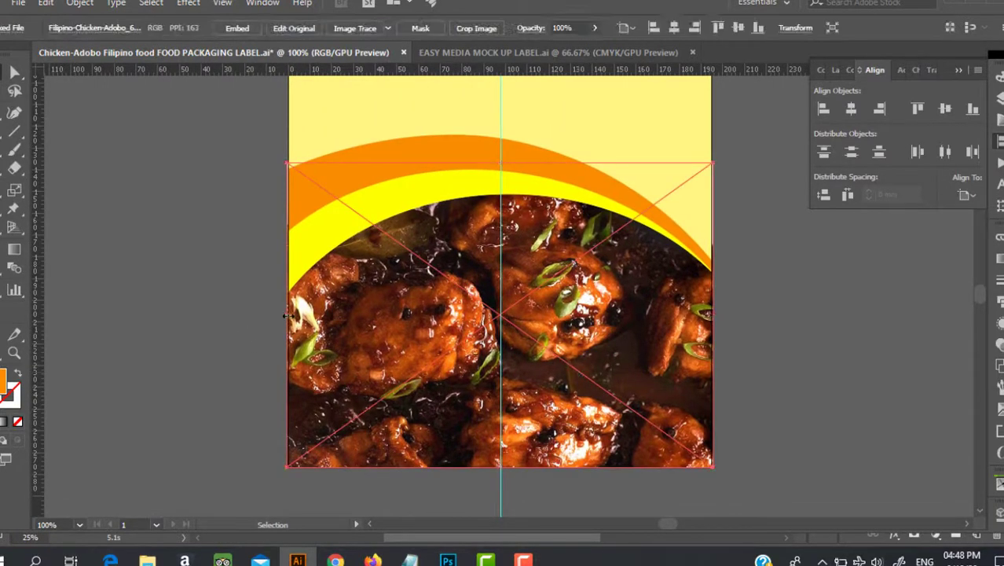
pyautogui.press('shift')
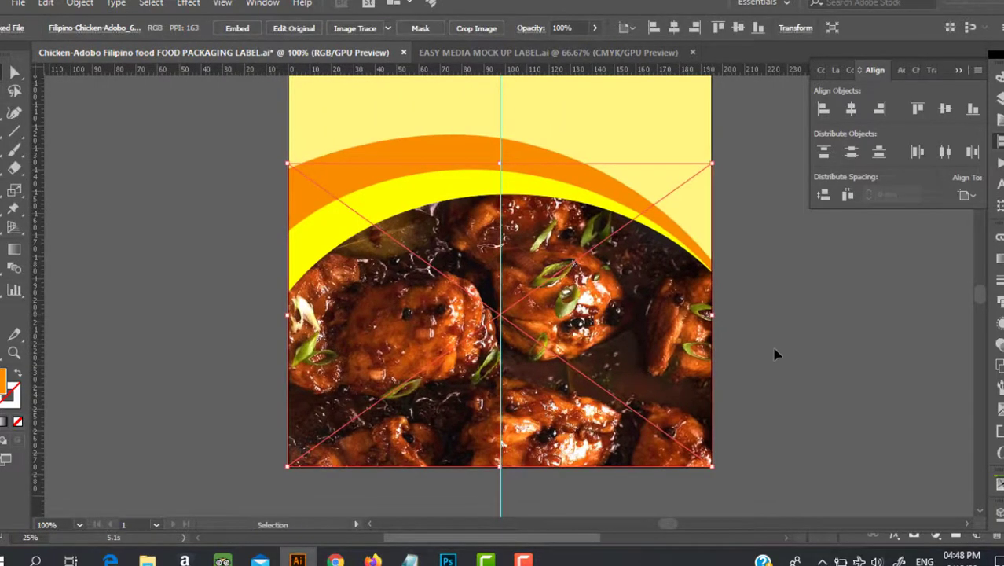
pyautogui.click(852, 364)
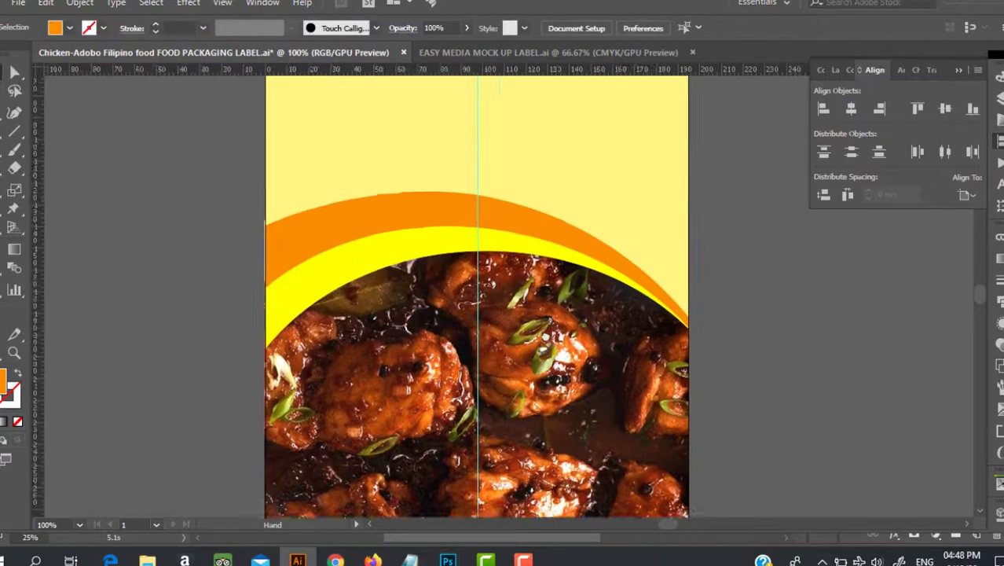
pyautogui.scroll(-2, 544, 336)
pyautogui.moveTo(748, 246); pyautogui.dragTo(691, 317)
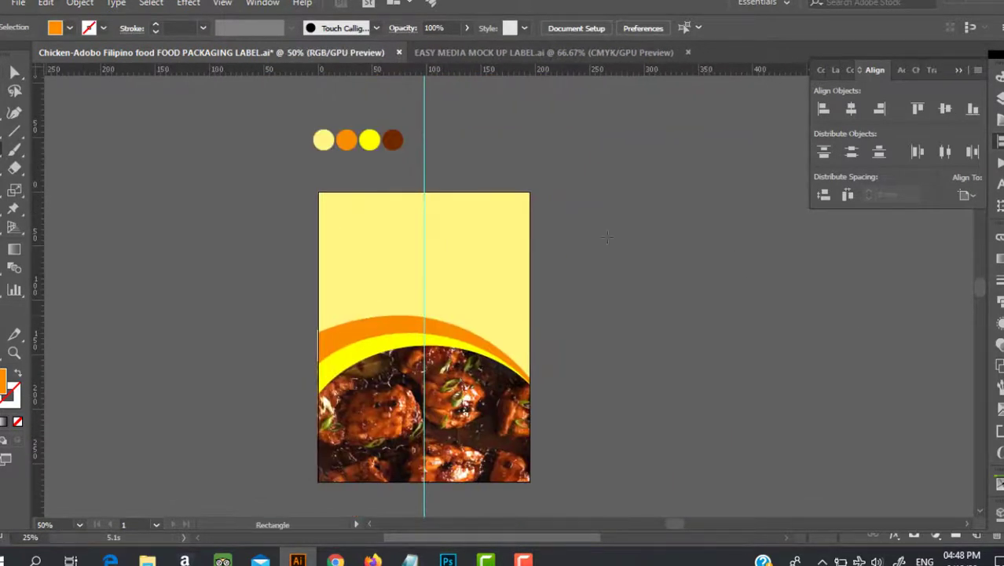
# - Create a 59 × 28 mm rectangle
pyautogui.click(833, 70)
pyautogui.click(684, 359)
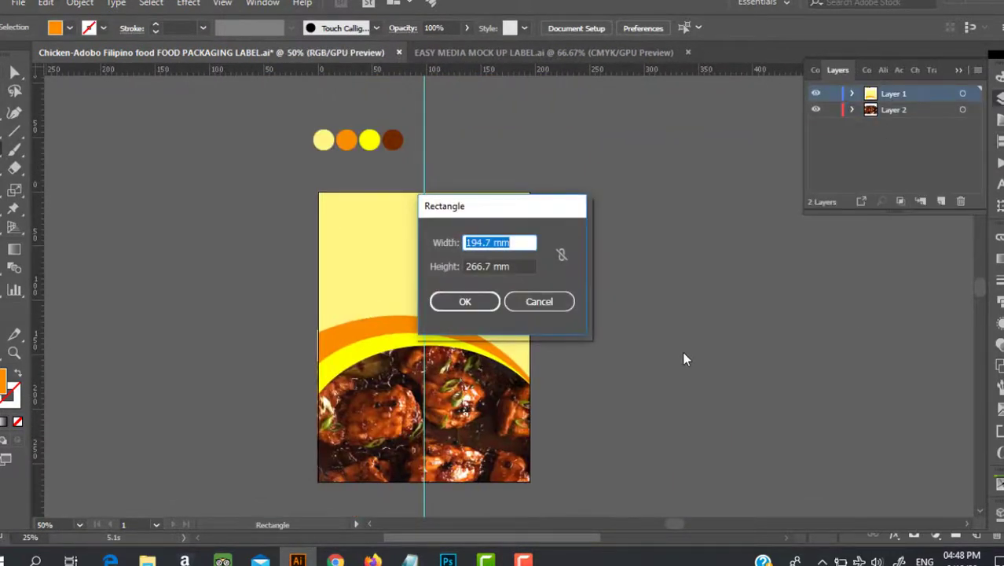
pyautogui.press('Tab')
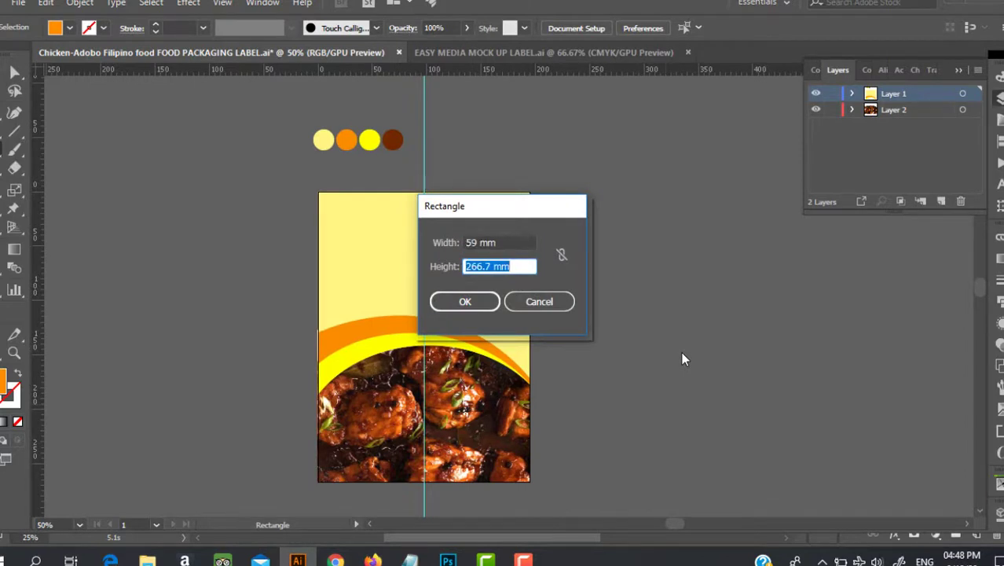
pyautogui.write('28')
pyautogui.click(465, 301)
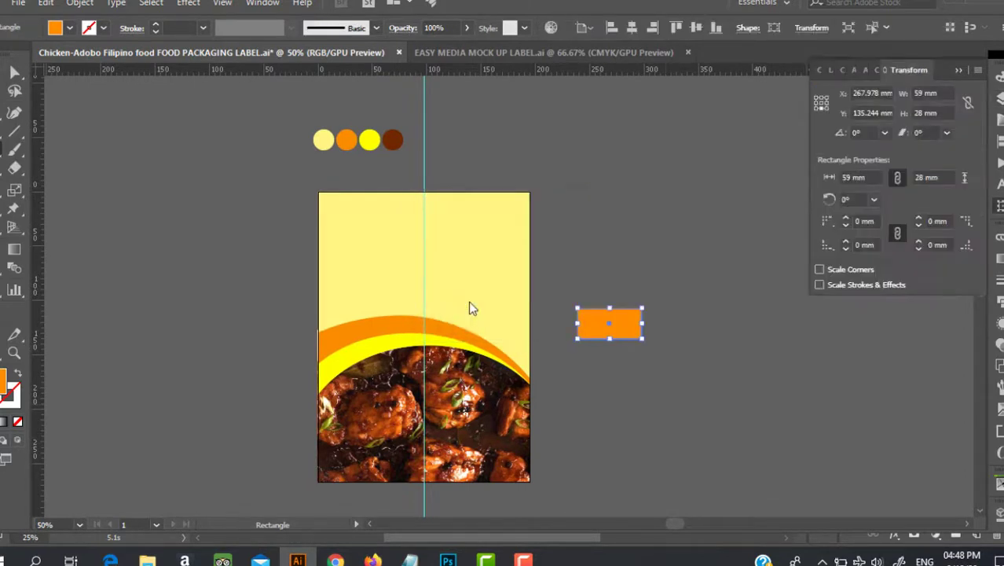
# - Fill the rectangle with the brown swatch and align it centred on the label's top edge
pyautogui.press('i')
pyautogui.click(395, 142)
pyautogui.press('v')
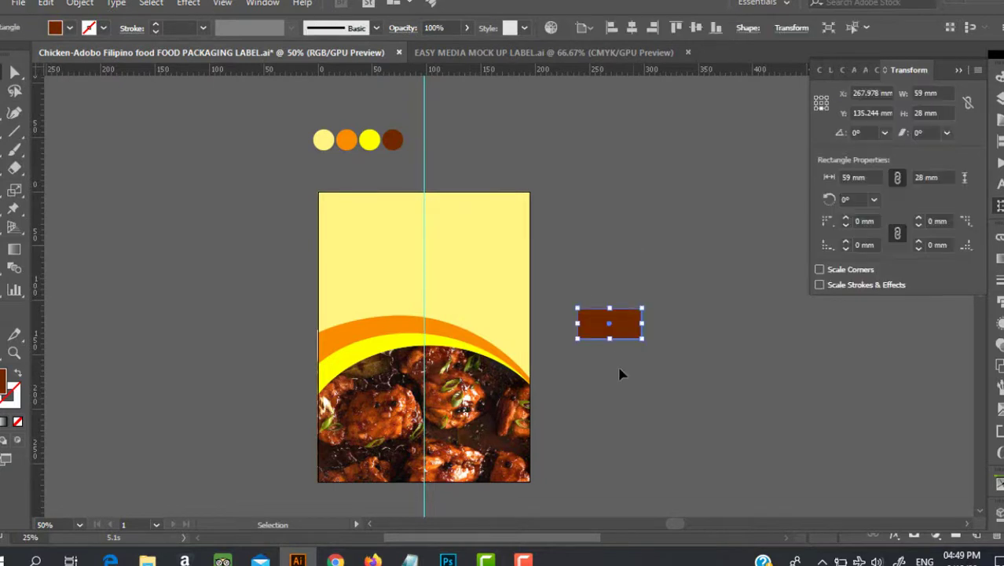
pyautogui.click(632, 28)
pyautogui.click(676, 27)
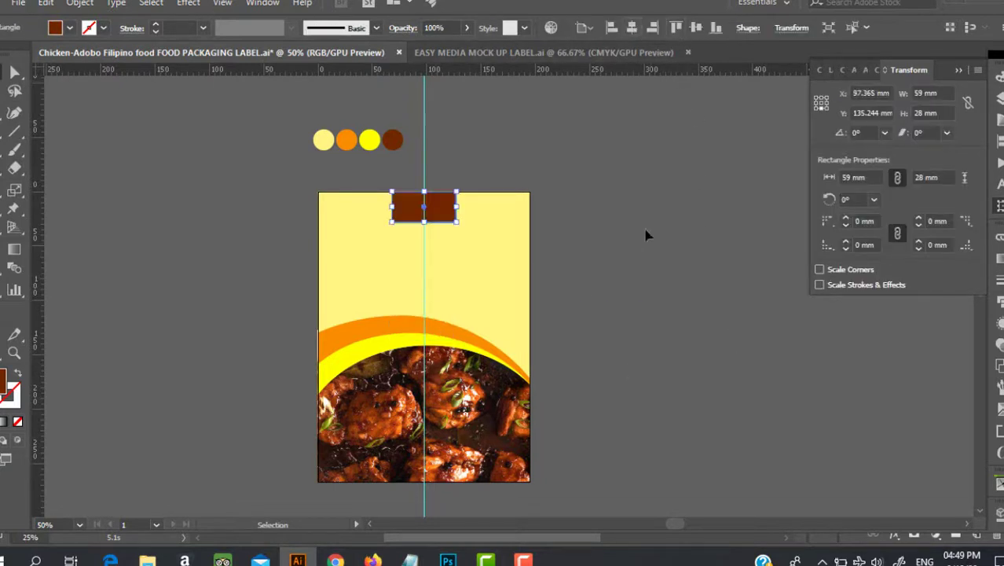
pyautogui.click(646, 234)
pyautogui.moveTo(471, 295); pyautogui.dragTo(488, 268)
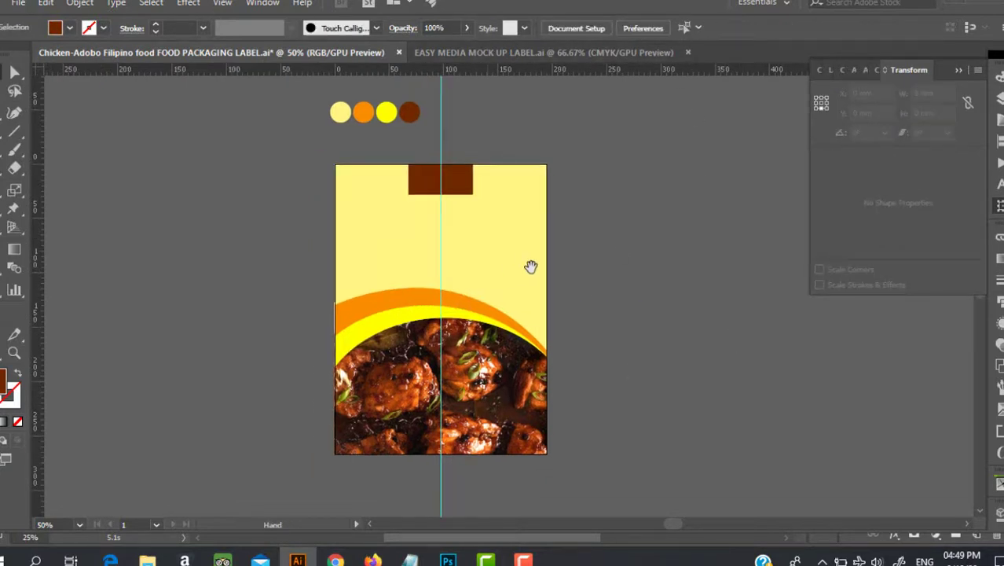
pyautogui.click(999, 98)
pyautogui.moveTo(750, 222); pyautogui.dragTo(705, 238)
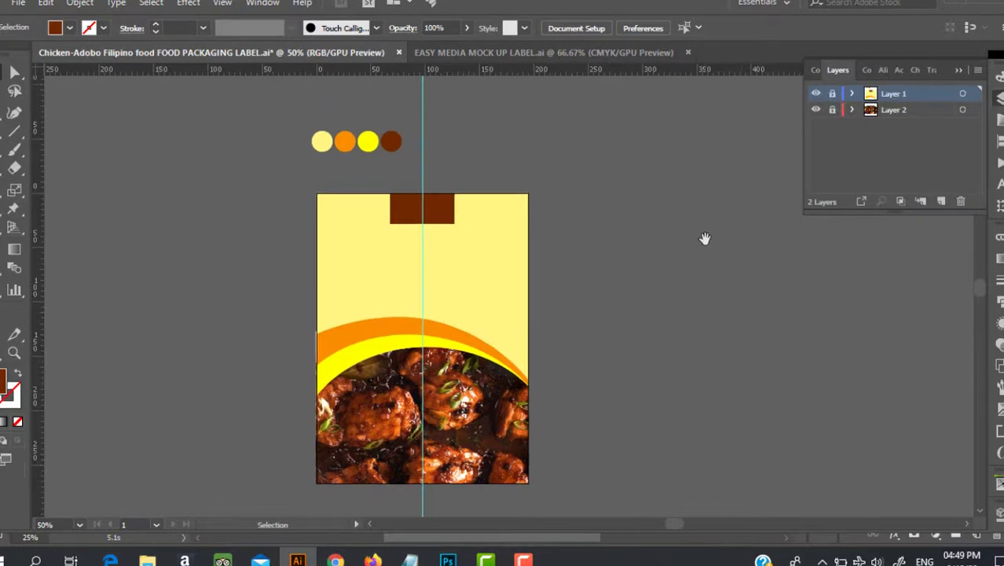
# - On a new layer, add the heading 'Chicken', enlarged on the label's upper part
pyautogui.click(942, 201)
pyautogui.press('t')
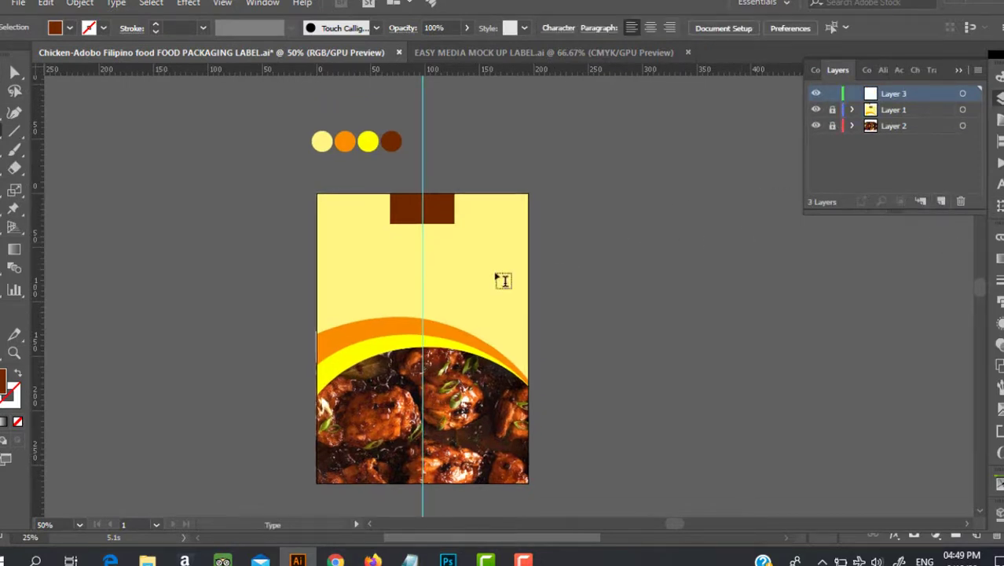
pyautogui.click(497, 275)
pyautogui.write('Chicken')
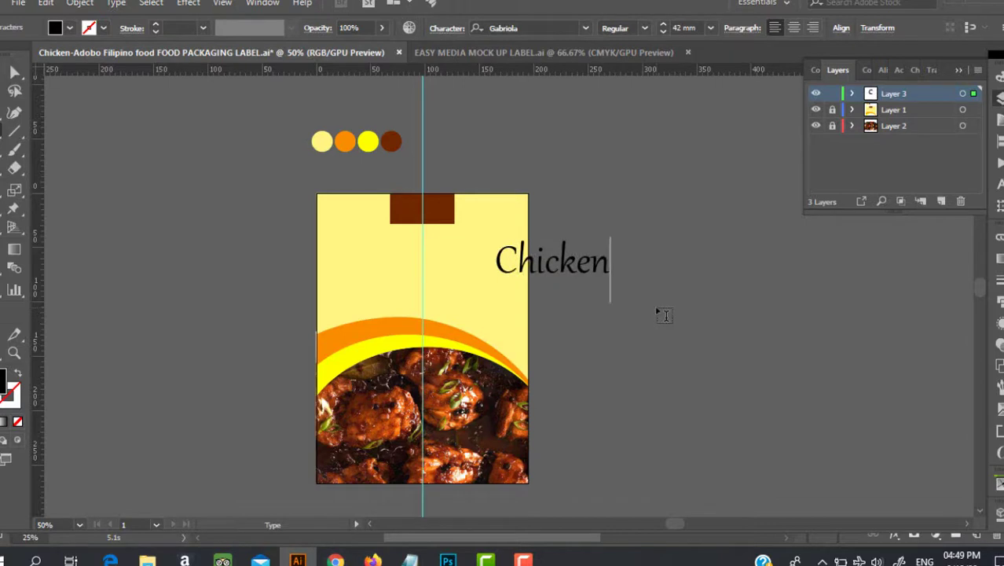
pyautogui.press('Escape')
pyautogui.moveTo(607, 301); pyautogui.dragTo(660, 316)
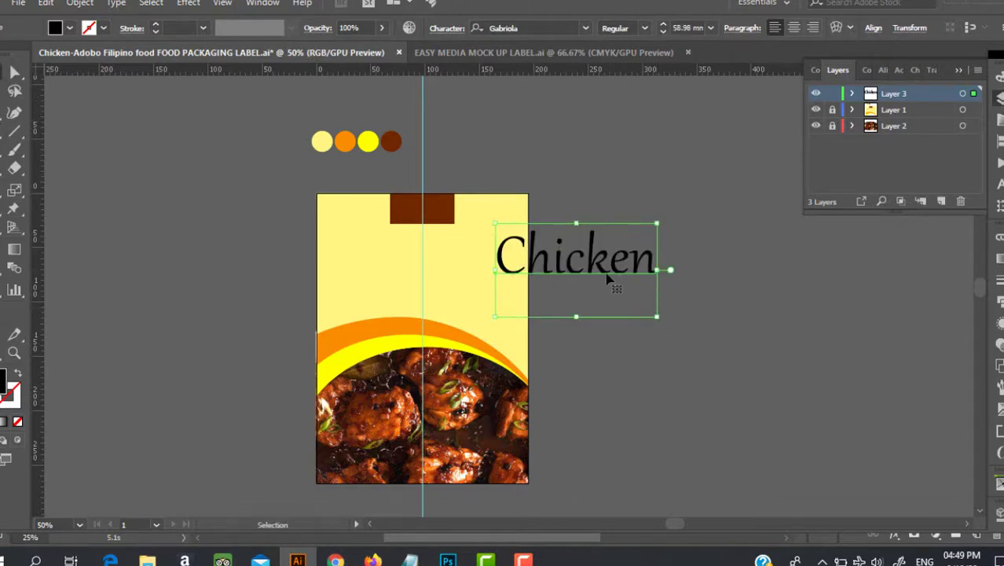
pyautogui.moveTo(609, 280)
pyautogui.mouseDown()
pyautogui.moveTo(460, 283)
pyautogui.moveTo(460, 337)
pyautogui.mouseUp()
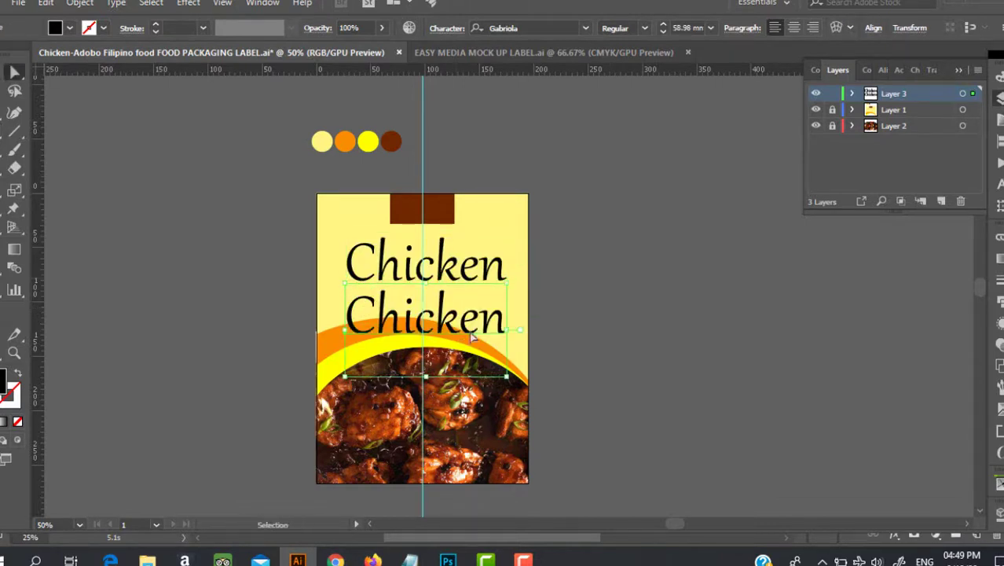
# - Retype the copied heading line as 'ADOBO'
pyautogui.doubleClick(460, 337)
pyautogui.hotkey('ctrl', 'a')
pyautogui.write('A')
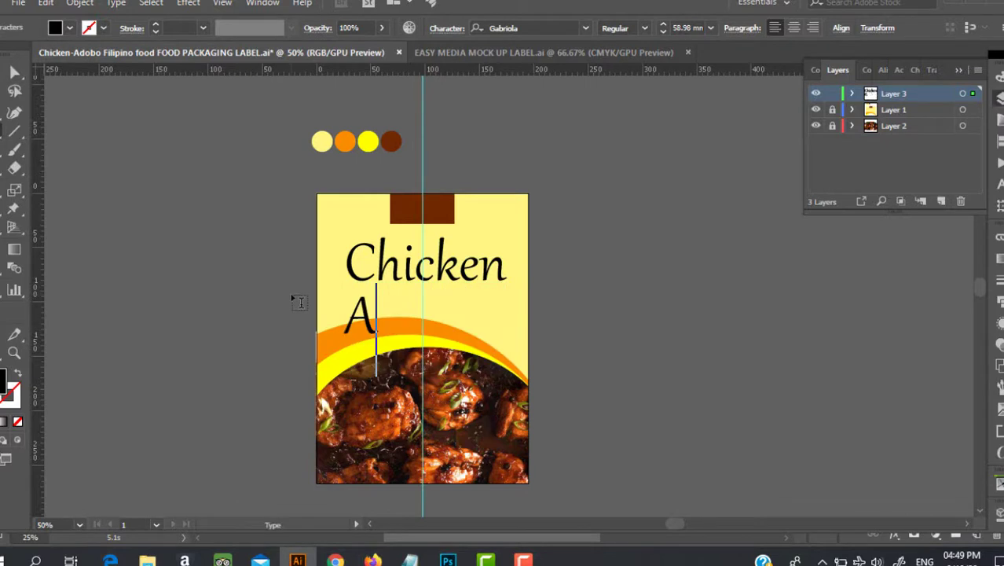
pyautogui.write('do')
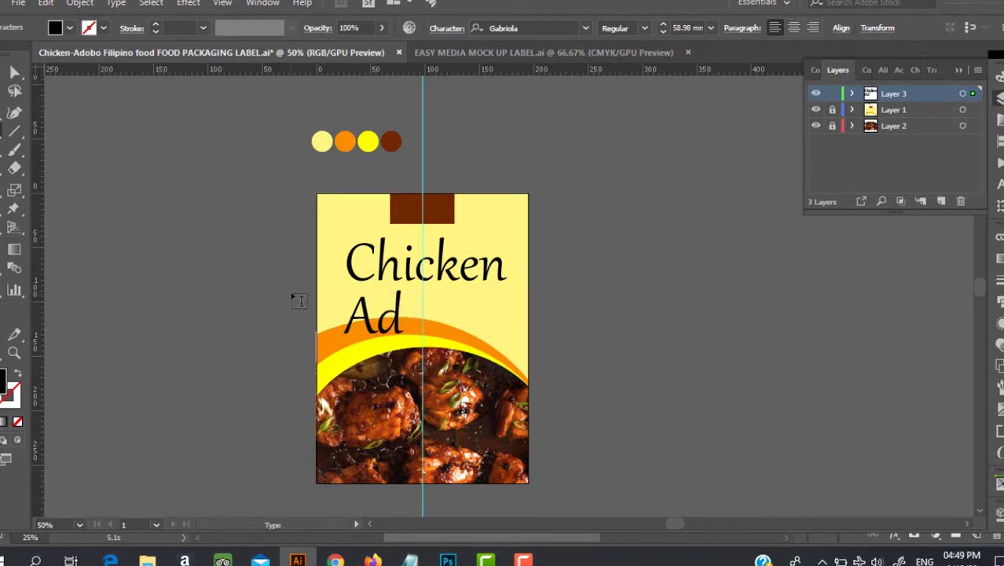
pyautogui.press('BackSpace')
pyautogui.write('DOBO')
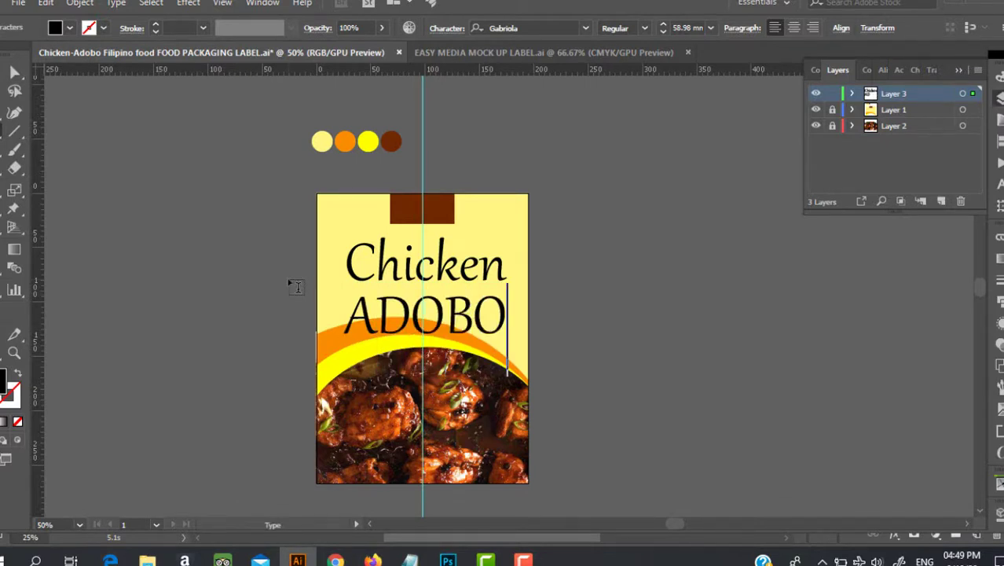
pyautogui.press('Escape')
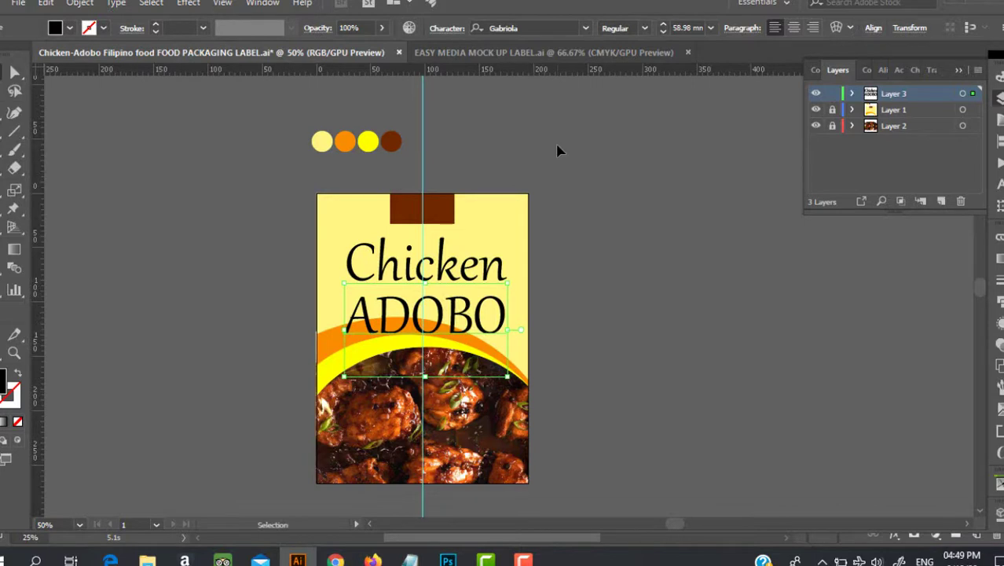
# - Colour Chicken brown and give it a 0.75 mm outline, after briefly trying 0.5 mm
pyautogui.click(601, 185)
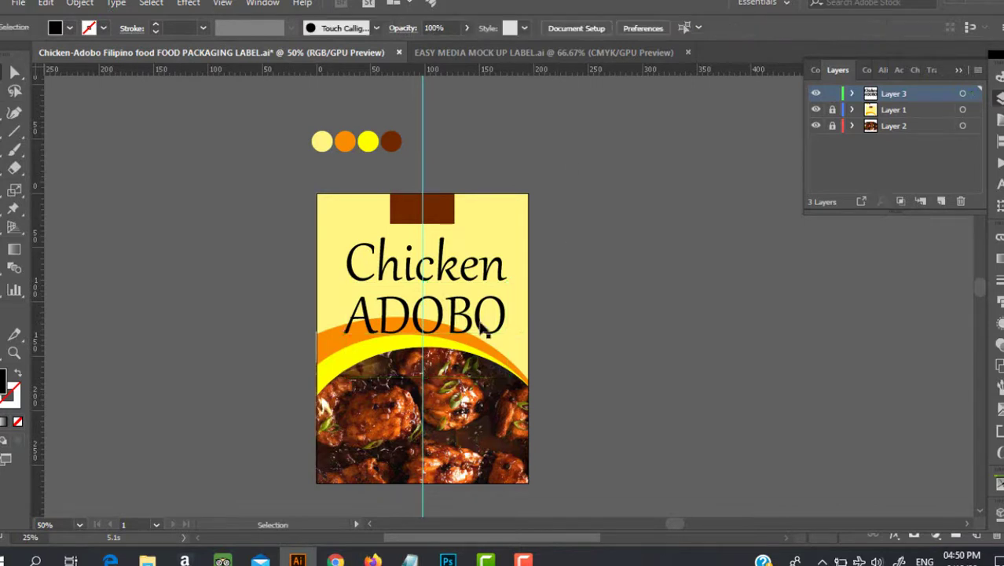
pyautogui.click(485, 281)
pyautogui.press('i')
pyautogui.click(391, 142)
pyautogui.press('a')
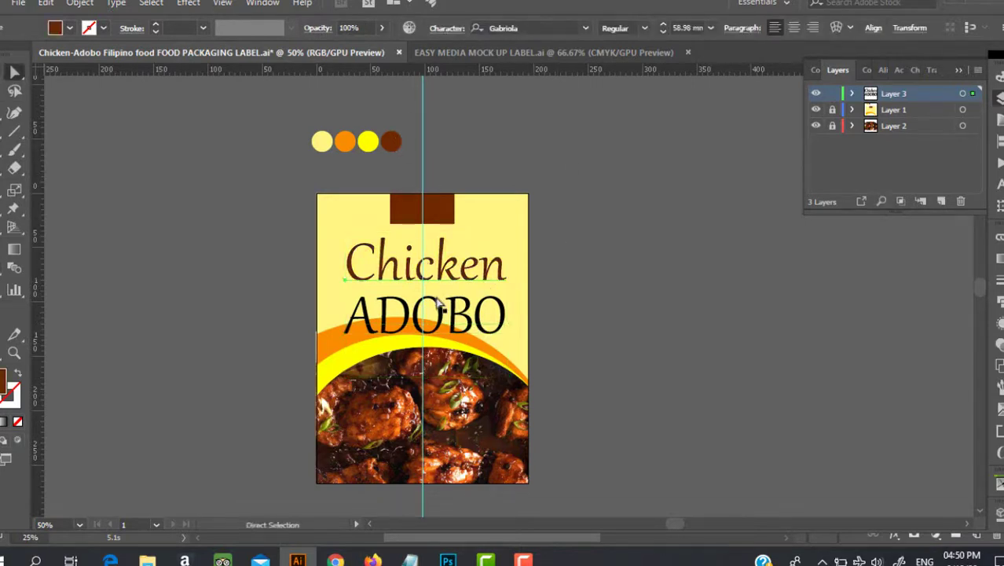
pyautogui.click(998, 280)
pyautogui.click(919, 253)
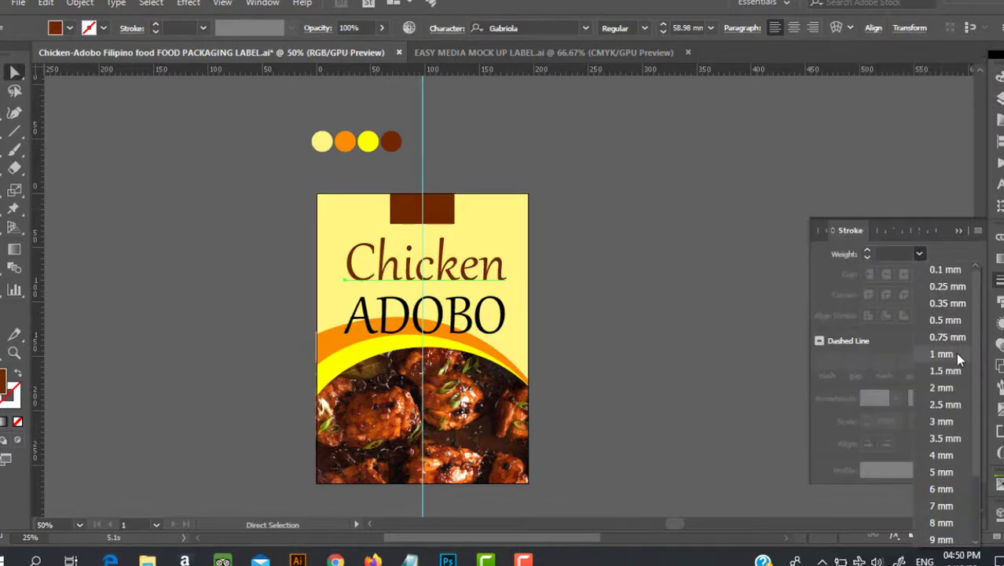
pyautogui.click(947, 320)
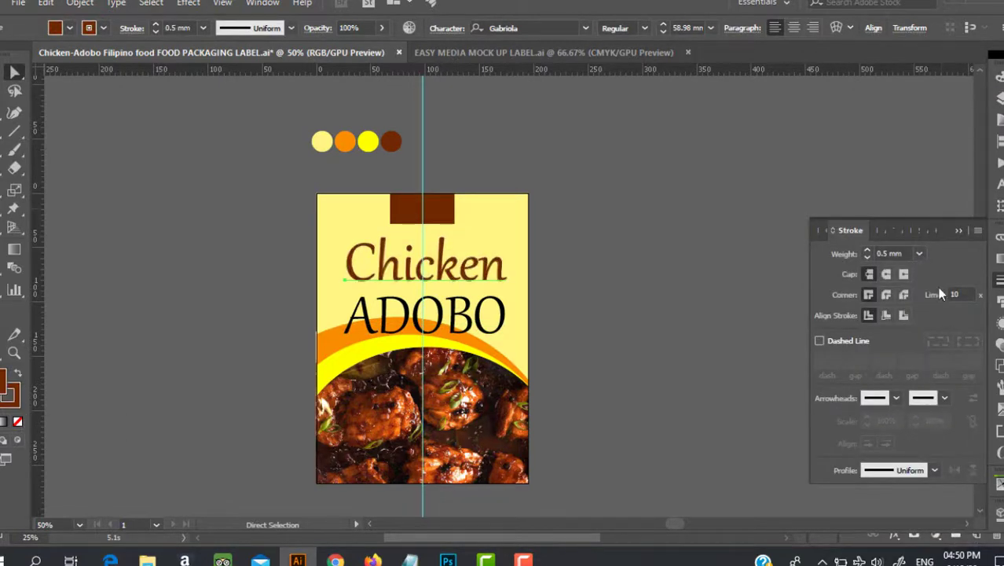
pyautogui.click(920, 253)
pyautogui.click(926, 286)
# - Set ADOBO in the Fixation font, narrow it to the label width, and colour it brown
pyautogui.press('v')
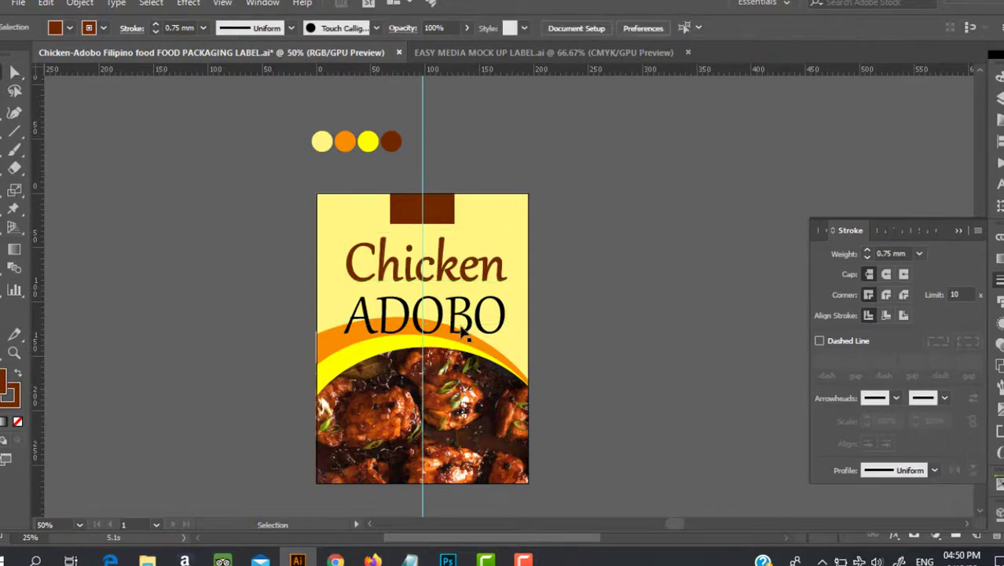
pyautogui.click(424, 315)
pyautogui.click(530, 29)
pyautogui.write('Fi')
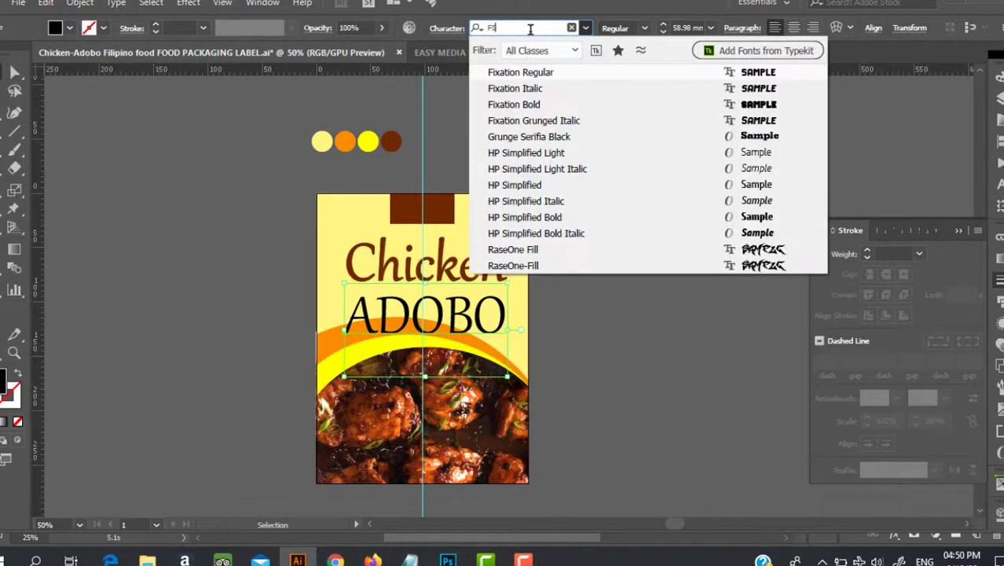
pyautogui.click(521, 73)
pyautogui.moveTo(528, 310); pyautogui.dragTo(511, 310)
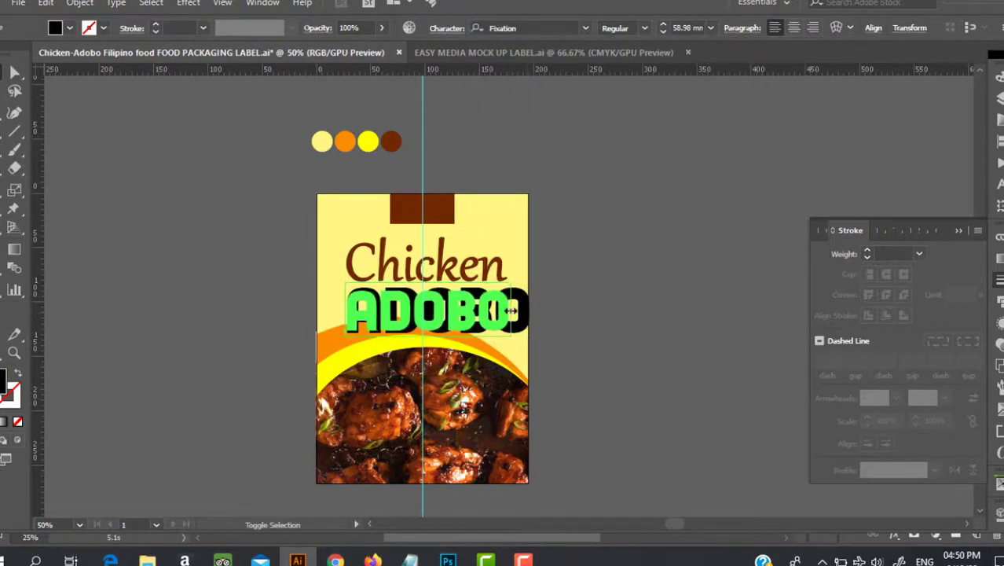
pyautogui.press('i')
pyautogui.click(414, 211)
pyautogui.press('v')
pyautogui.hotkey('ctrl', '+')
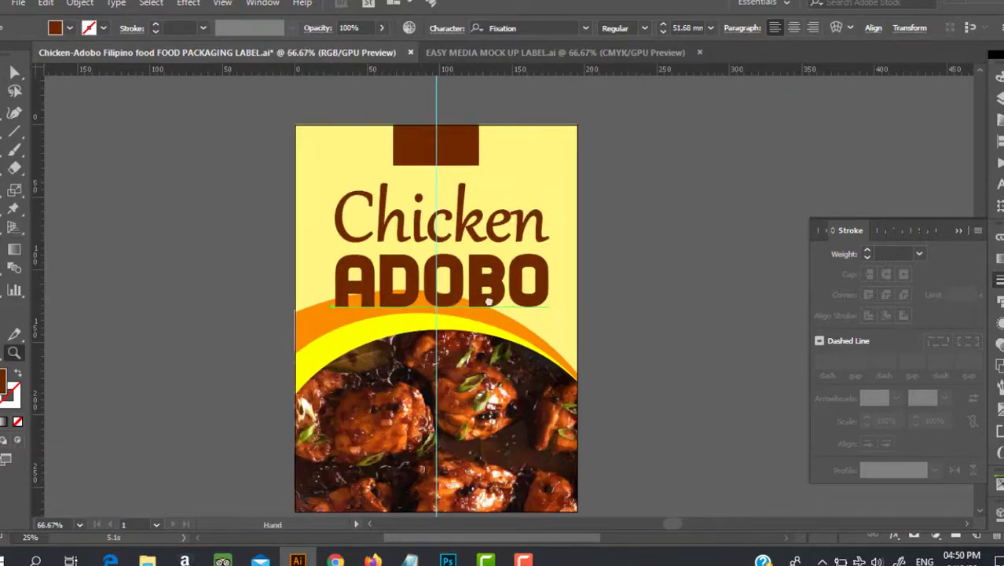
# - Move both title lines off the label to the right and apply a 100% scale
pyautogui.keyDown('shift'); pyautogui.click(354, 247); pyautogui.keyUp('shift')
pyautogui.moveTo(434, 263); pyautogui.dragTo(740, 224)
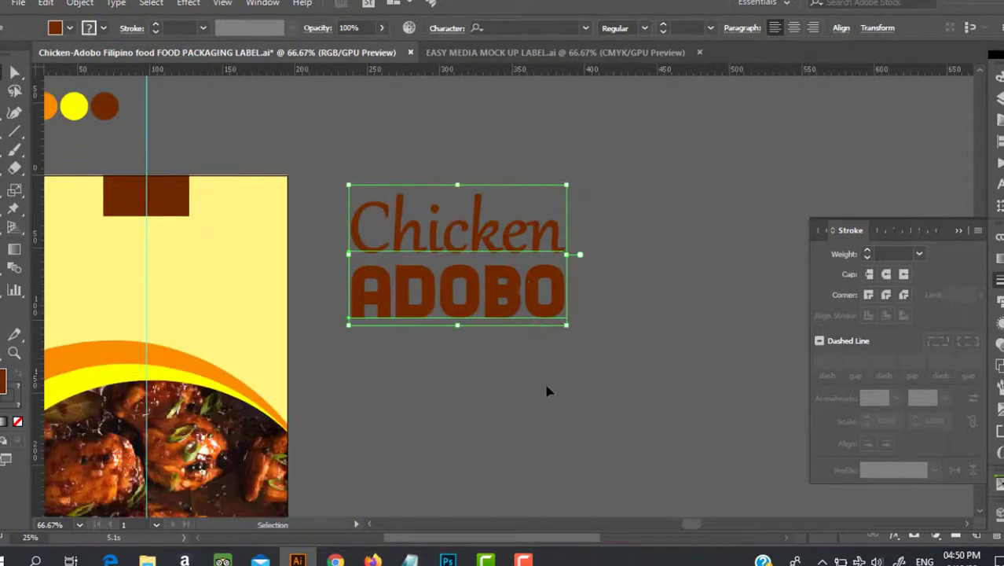
pyautogui.click(604, 203)
pyautogui.moveTo(604, 203); pyautogui.dragTo(522, 342)
pyautogui.press('s')
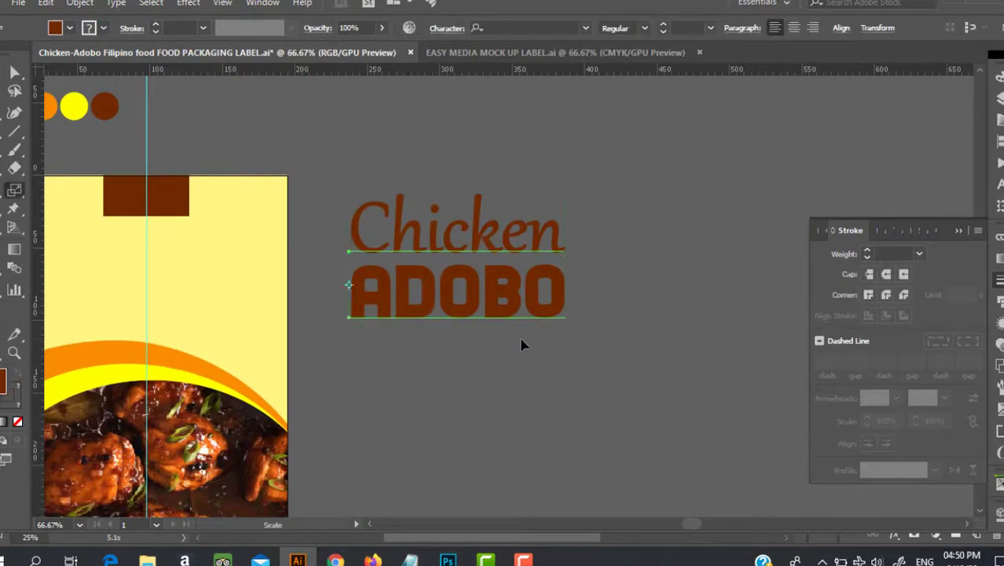
pyautogui.keyDown('alt'); pyautogui.click(348, 286); pyautogui.keyUp('alt')
pyautogui.write('100')
pyautogui.click(715, 337)
pyautogui.click(741, 370)
pyautogui.press('v')
pyautogui.moveTo(453, 376); pyautogui.dragTo(393, 236)
# - Give both title lines a white outline, trying 3 mm then 4 mm
pyautogui.click(999, 76)
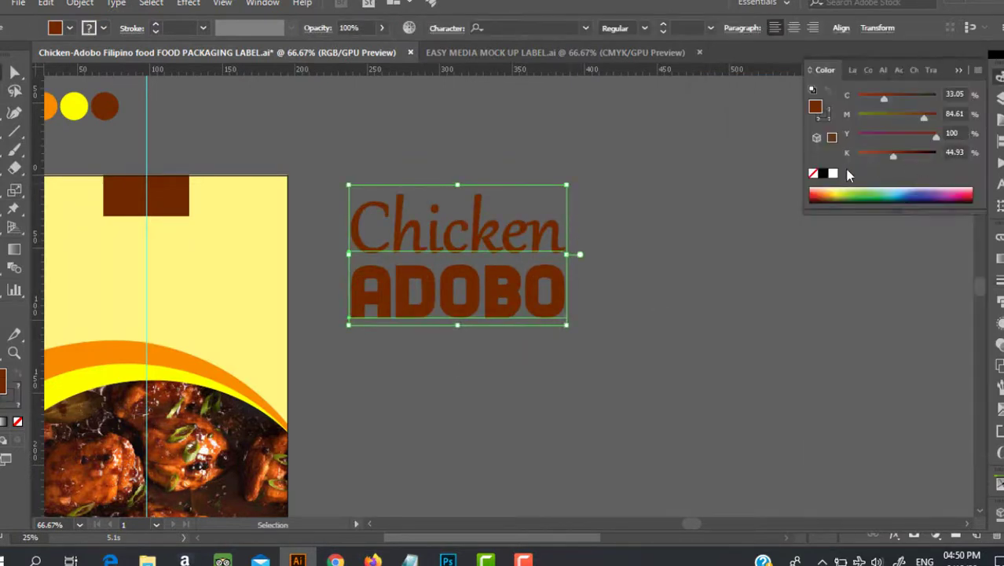
pyautogui.click(821, 114)
pyautogui.click(996, 285)
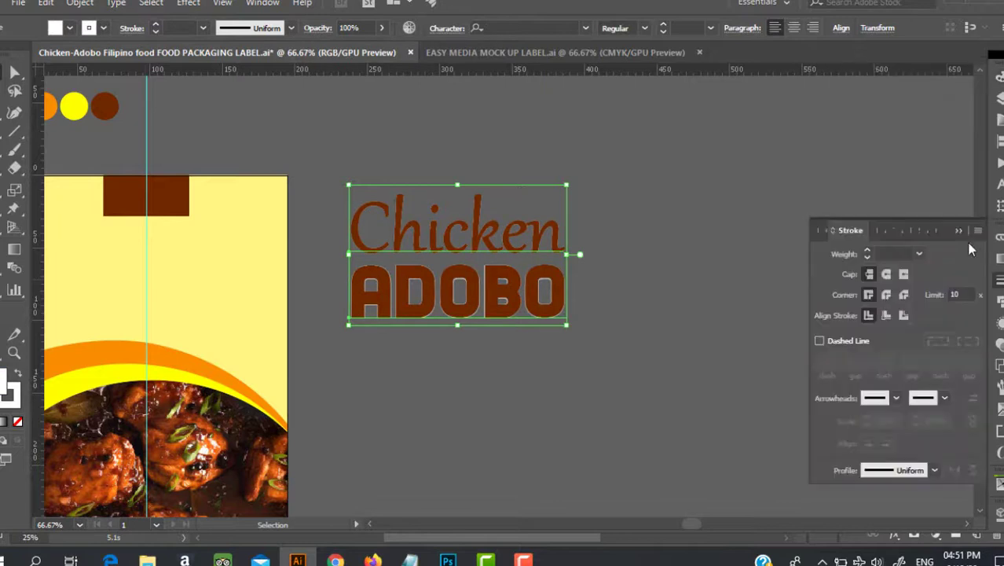
pyautogui.click(919, 254)
pyautogui.click(931, 422)
pyautogui.click(919, 254)
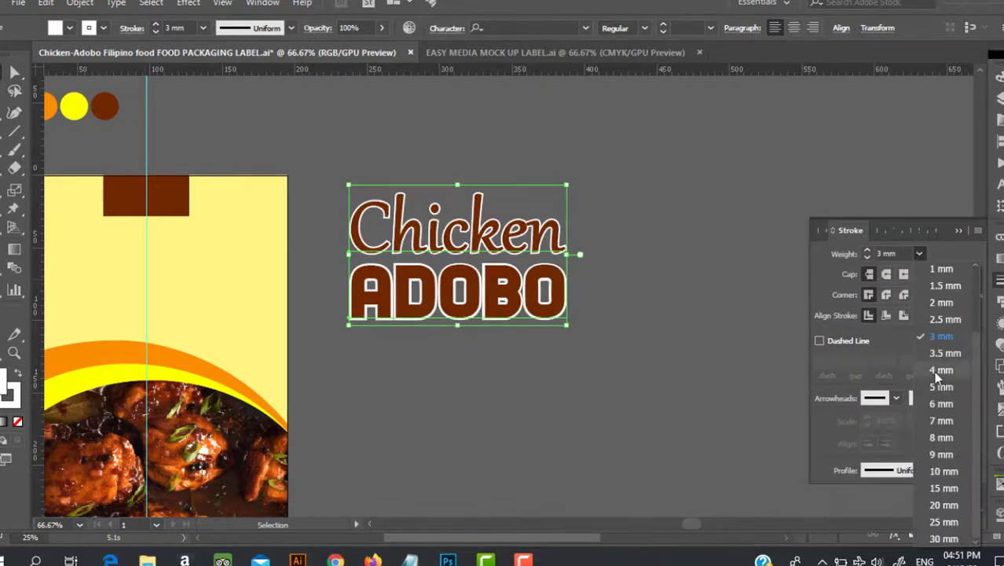
pyautogui.click(934, 367)
# - Reselect both title lines, reopen the Scale dialog, and set the colour to black
pyautogui.click(744, 298)
pyautogui.moveTo(636, 201); pyautogui.dragTo(515, 366)
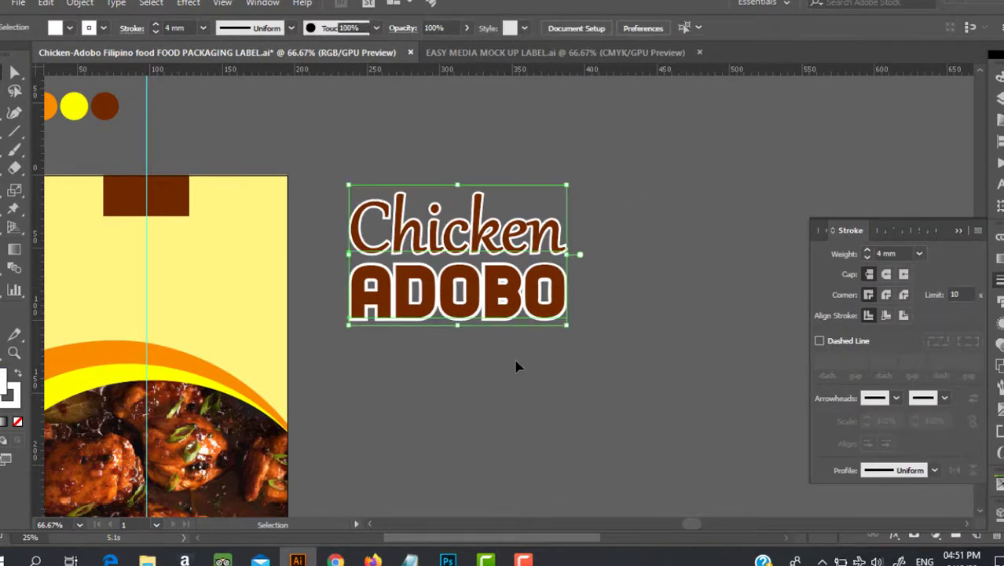
pyautogui.press('s')
pyautogui.press('Return')
pyautogui.click(744, 370)
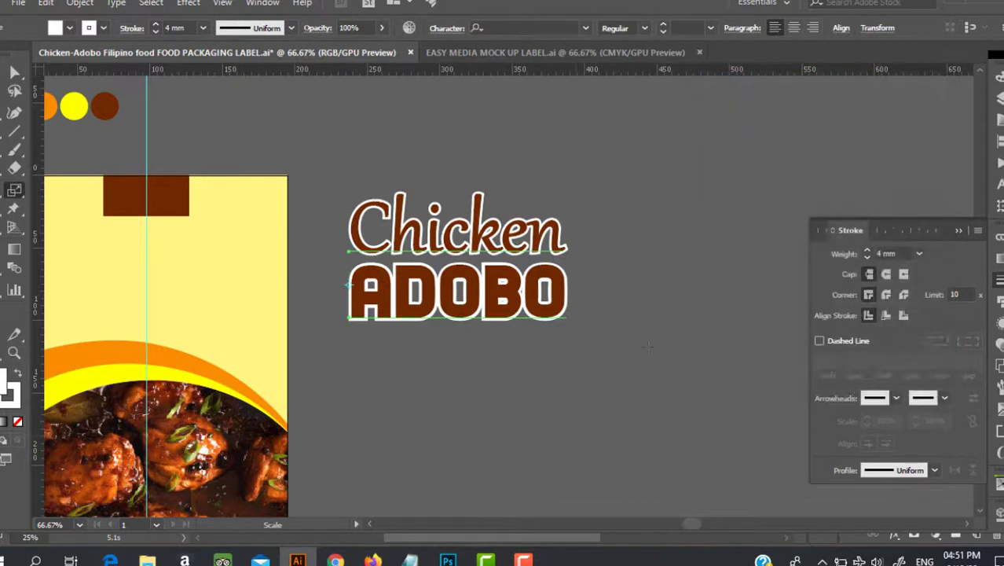
pyautogui.press('v')
pyautogui.click(998, 82)
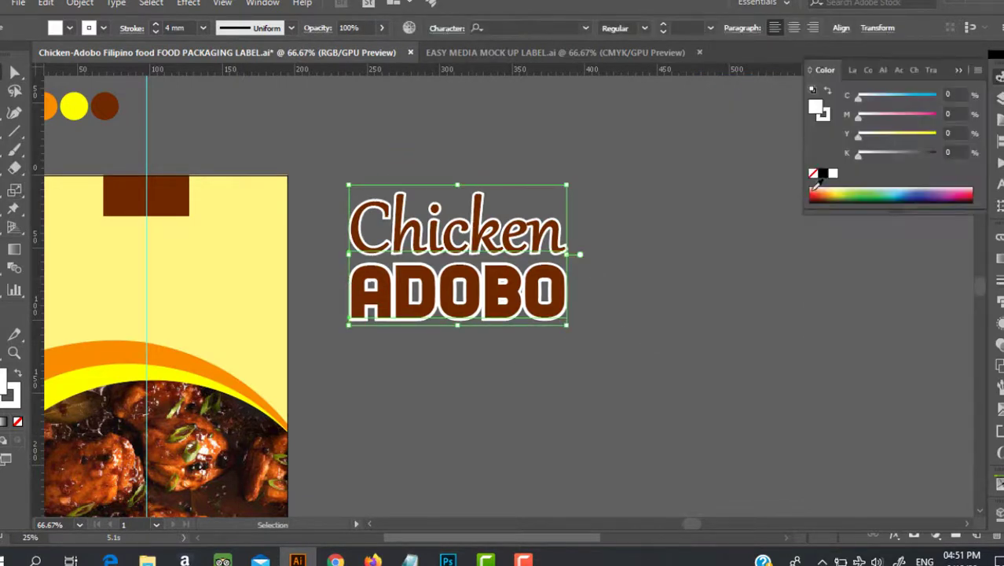
pyautogui.click(823, 173)
# - Set the outline weight to 7 mm after trying 10 mm and 8 mm
pyautogui.click(998, 279)
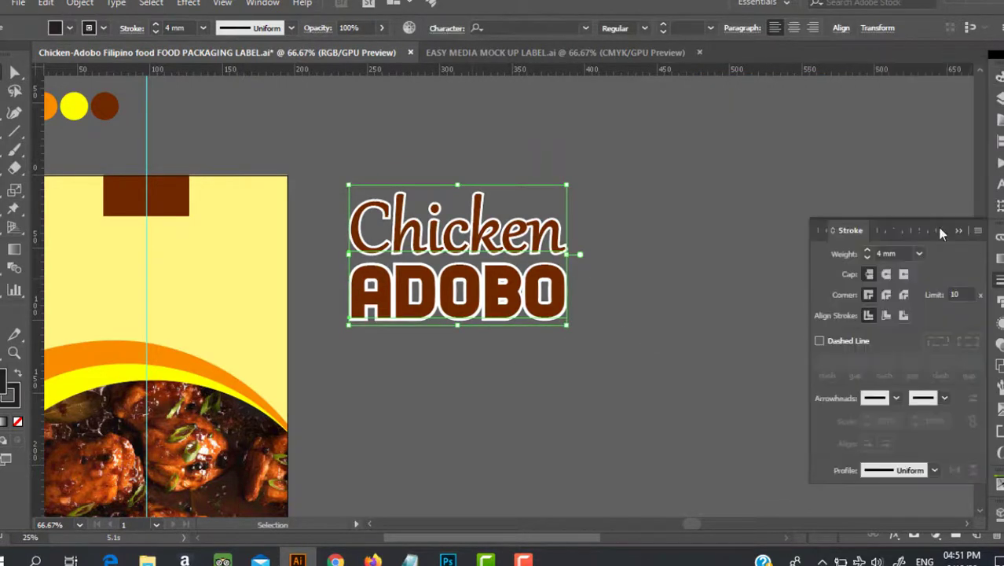
pyautogui.click(919, 253)
pyautogui.click(935, 430)
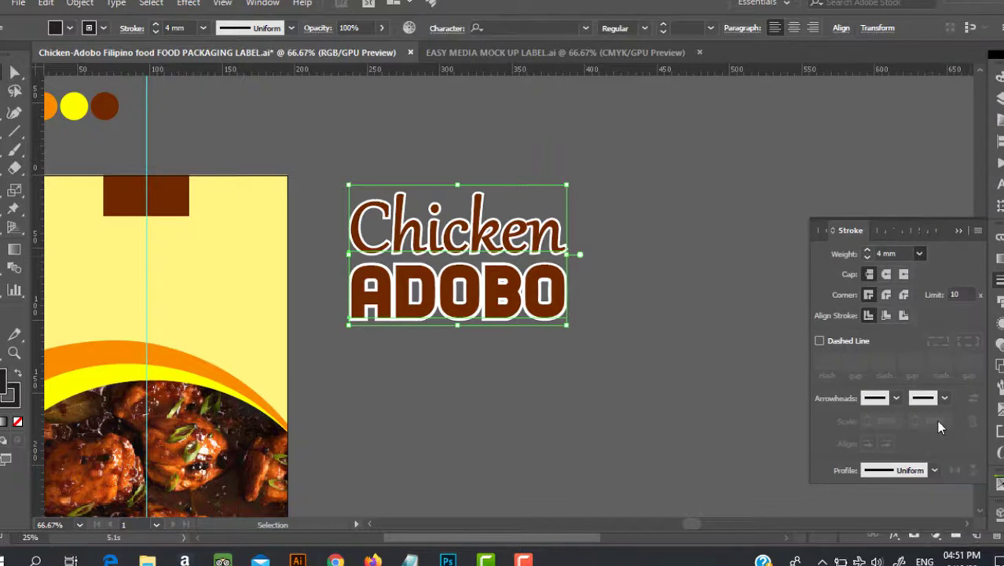
pyautogui.click(920, 254)
pyautogui.click(937, 470)
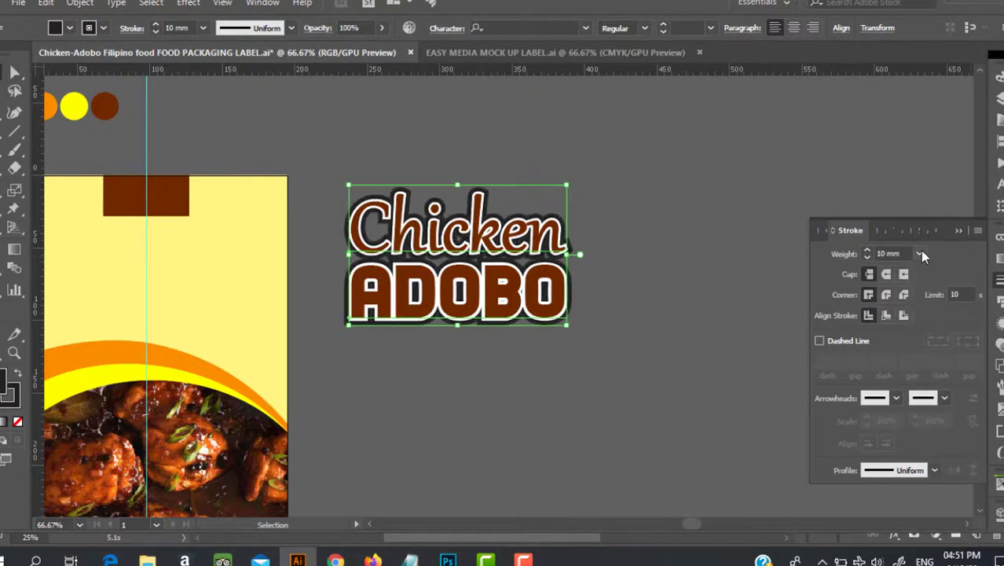
pyautogui.click(922, 254)
pyautogui.click(941, 438)
pyautogui.click(920, 253)
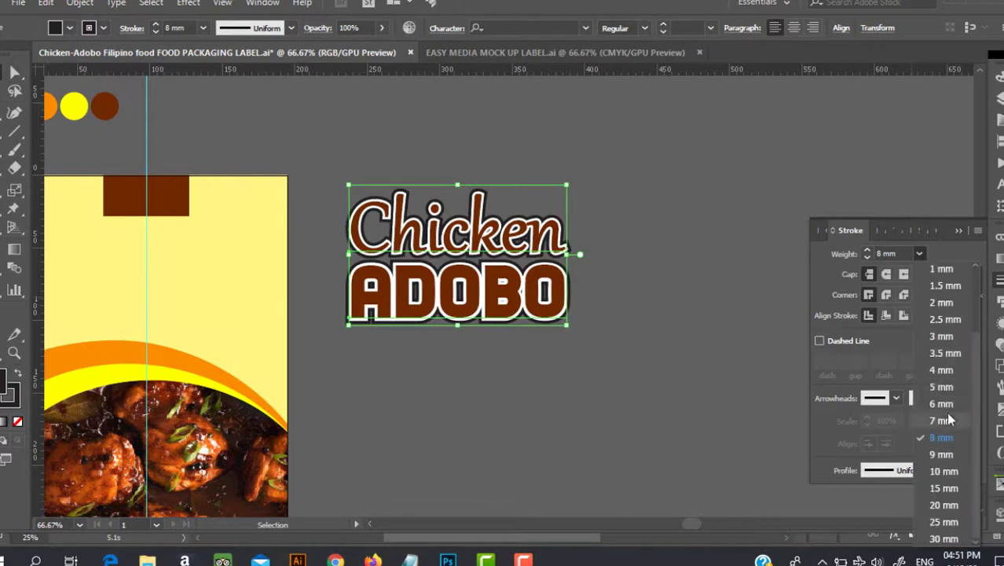
pyautogui.click(943, 420)
# - Nudge the dark shadow copy down and select it together with the title
pyautogui.click(662, 295)
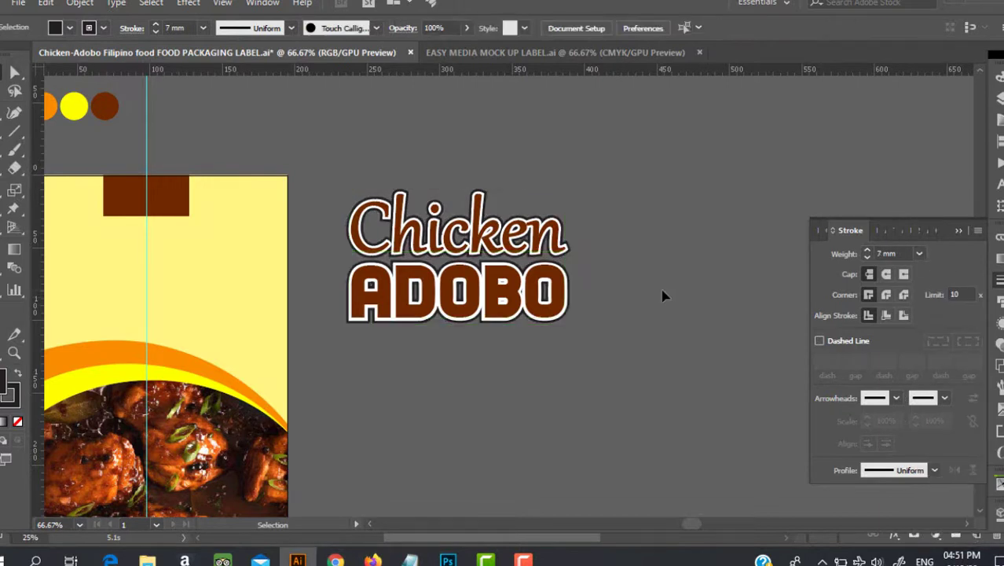
pyautogui.moveTo(551, 232); pyautogui.dragTo(494, 377)
pyautogui.hotkey('ctrl', 'z')
pyautogui.keyDown('shift'); pyautogui.click(554, 302); pyautogui.keyUp('shift')
pyautogui.press('Down')
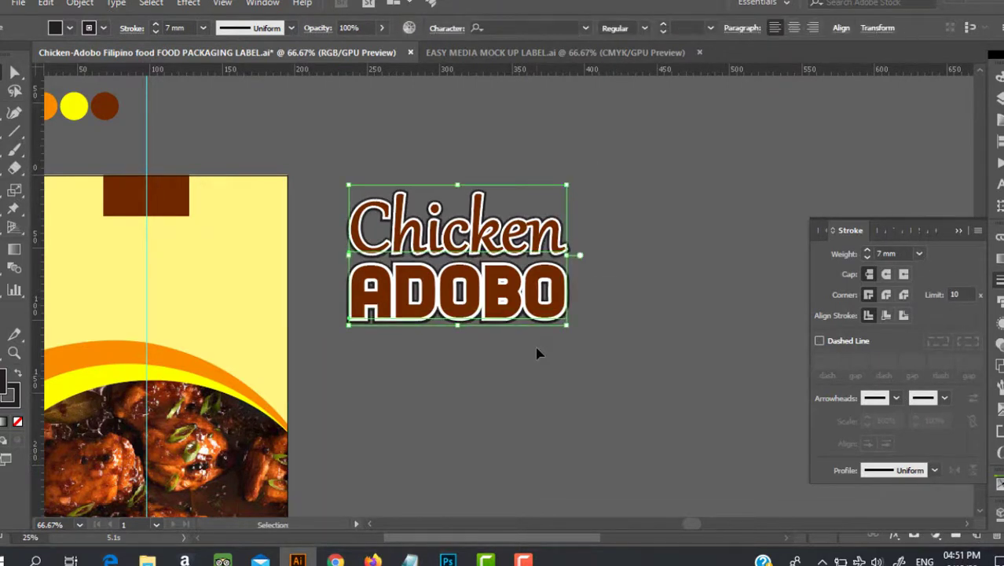
pyautogui.press('Down')
pyautogui.press('Down')
pyautogui.press('Down')
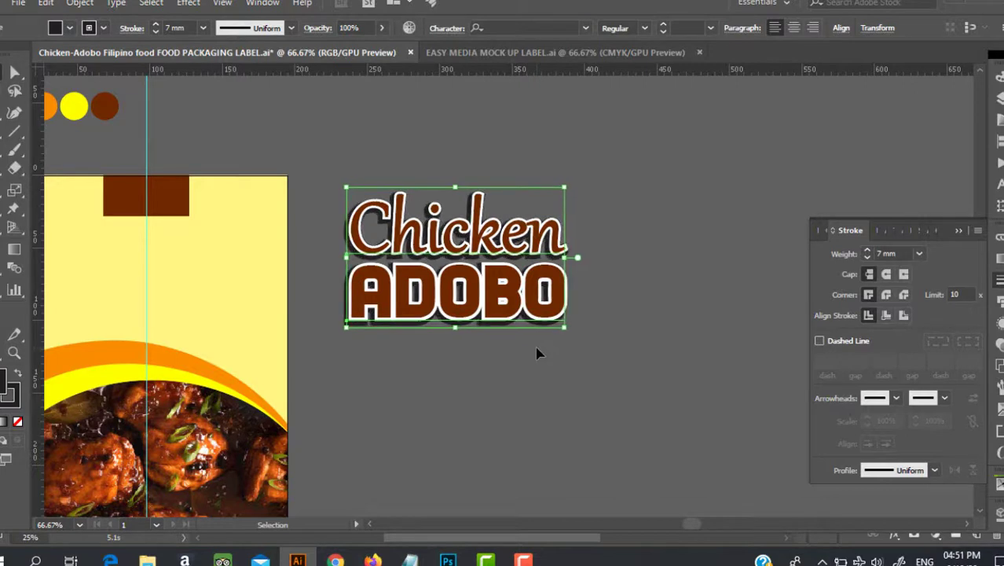
pyautogui.click(639, 314)
pyautogui.moveTo(638, 313); pyautogui.dragTo(432, 421)
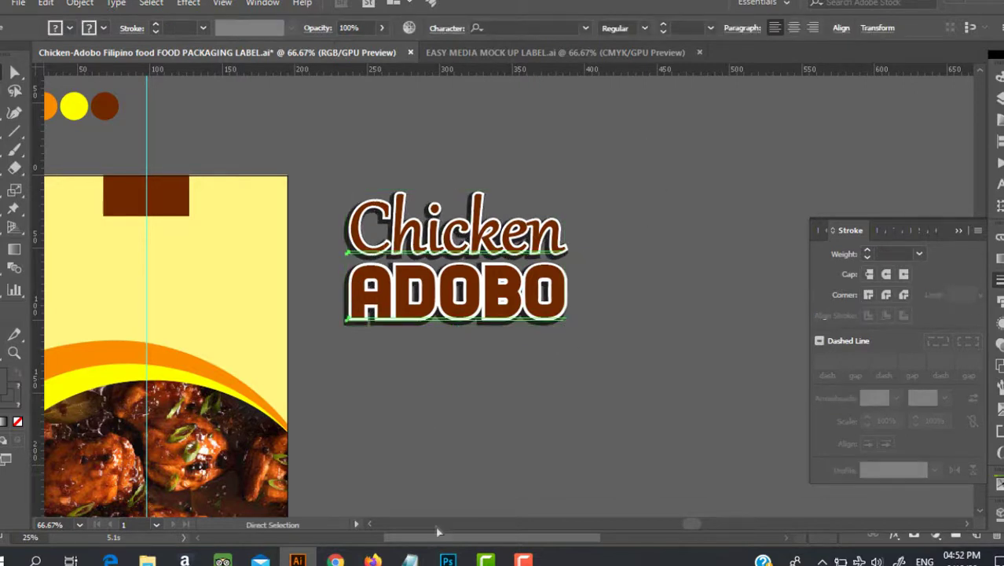
# - Apply a Flag warp (Bend 14%, Horizontal -48%) to the title and move it onto the label
pyautogui.click(189, 2)
pyautogui.moveTo(206, 199)
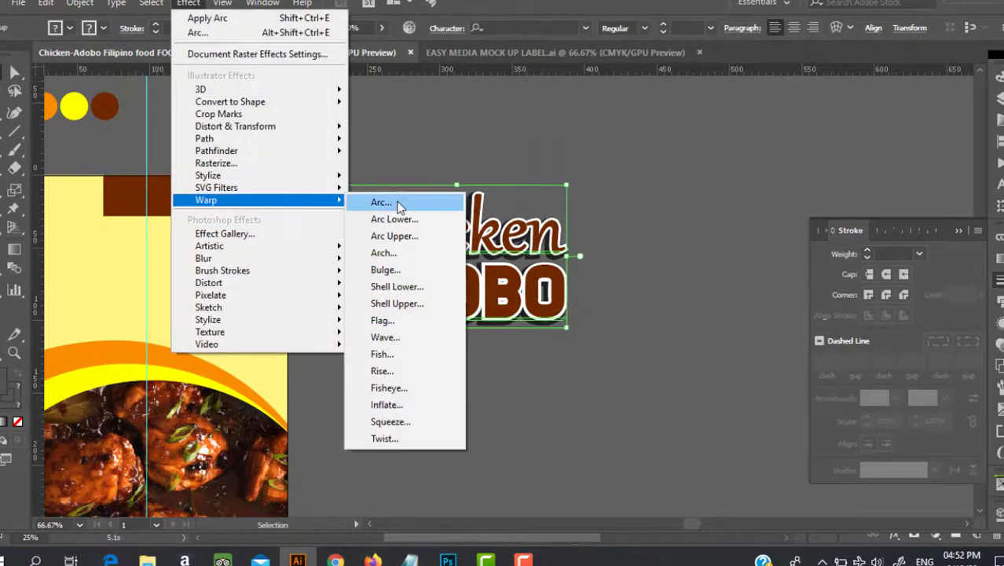
pyautogui.click(382, 321)
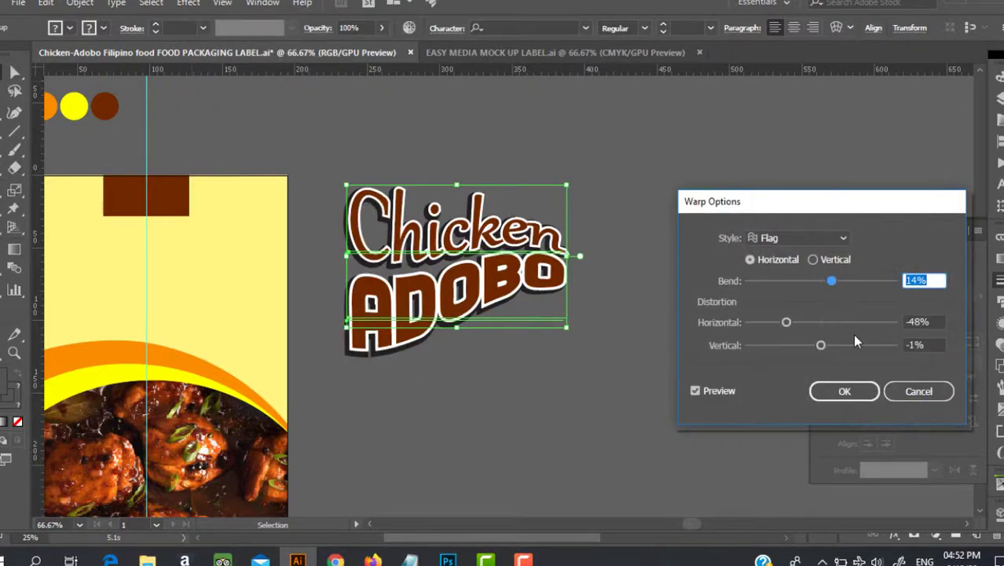
pyautogui.click(831, 393)
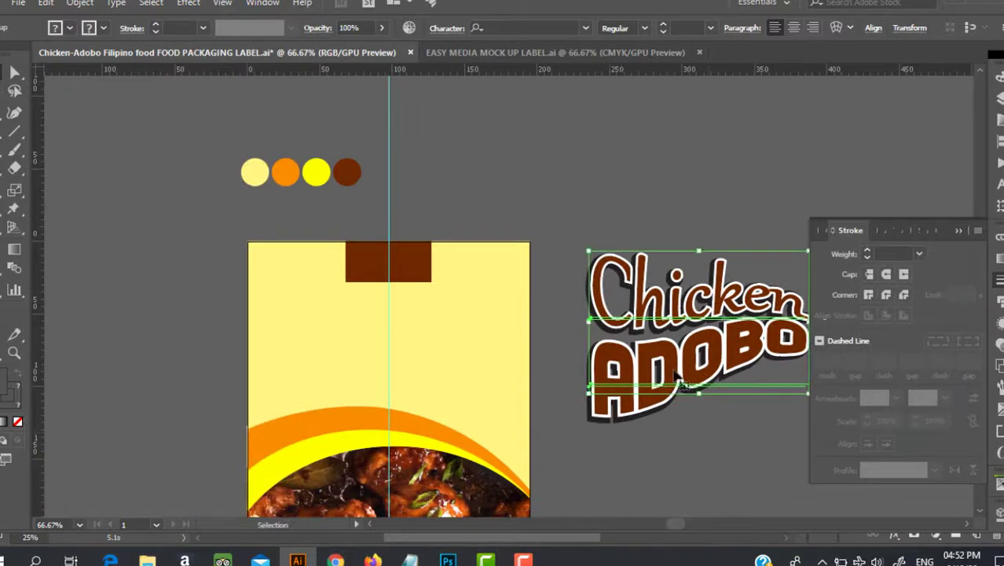
pyautogui.moveTo(692, 362)
pyautogui.mouseDown()
pyautogui.moveTo(369, 405)
pyautogui.moveTo(425, 324)
pyautogui.moveTo(425, 346)
pyautogui.mouseUp()
pyautogui.scroll(-2, 575, 371)
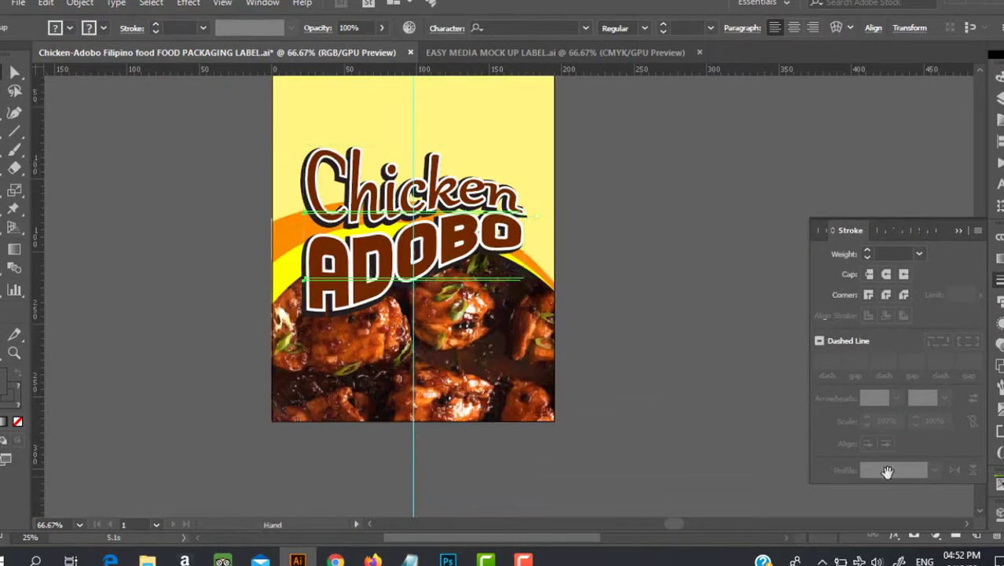
pyautogui.hotkey('ctrl', 'z')
pyautogui.scroll(1, 671, 393)
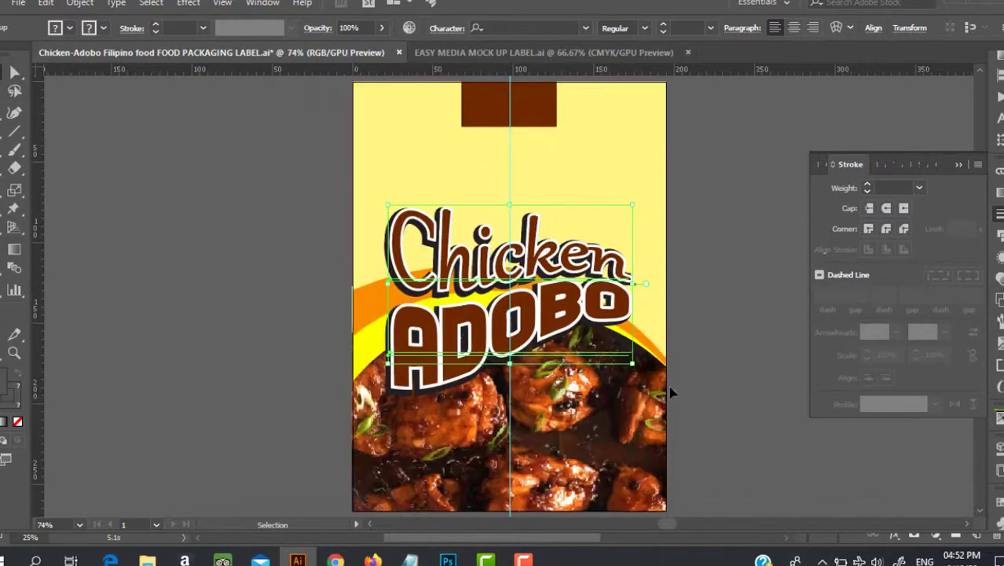
pyautogui.click(707, 408)
# - Place the Mazawrap logo top centre, the HOT badge beside ADOBO, and a barcode bottom left
pyautogui.moveTo(731, 423); pyautogui.dragTo(686, 419)
pyautogui.click(997, 493)
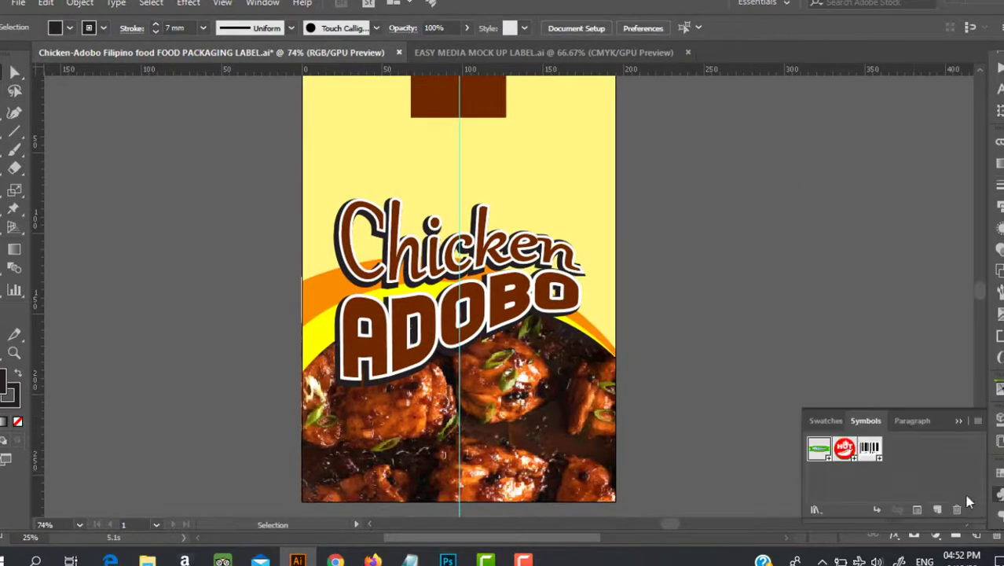
pyautogui.moveTo(817, 453)
pyautogui.mouseDown()
pyautogui.moveTo(725, 330)
pyautogui.moveTo(509, 142)
pyautogui.moveTo(484, 144)
pyautogui.mouseUp()
pyautogui.click(735, 233)
pyautogui.moveTo(845, 448)
pyautogui.mouseDown()
pyautogui.moveTo(800, 316)
pyautogui.moveTo(646, 374)
pyautogui.moveTo(510, 368)
pyautogui.mouseUp()
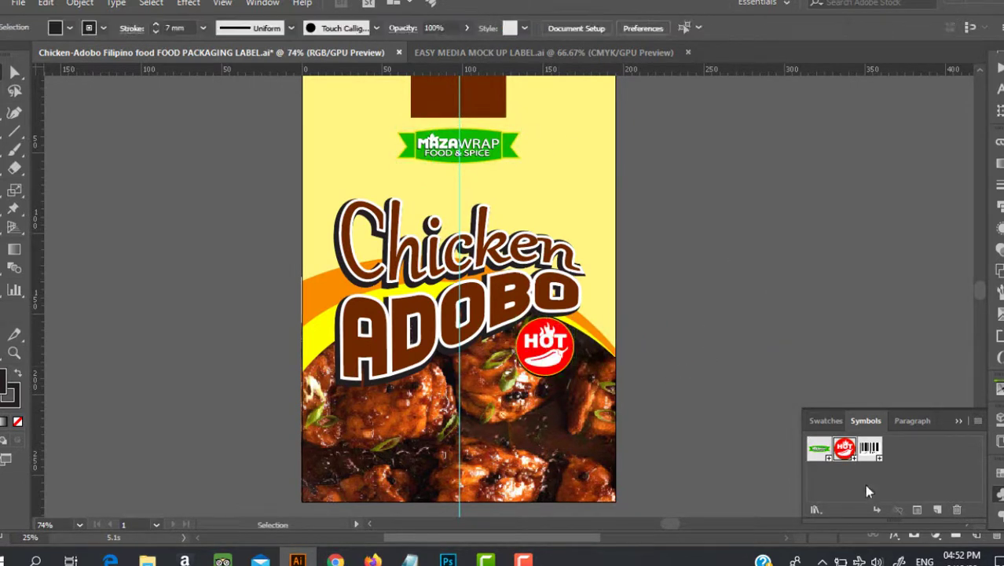
pyautogui.moveTo(728, 378)
pyautogui.mouseDown()
pyautogui.moveTo(428, 474)
pyautogui.moveTo(374, 464)
pyautogui.mouseUp()
pyautogui.scroll(-2, 660, 365)
pyautogui.scroll(-2, 660, 365)
pyautogui.press('t')
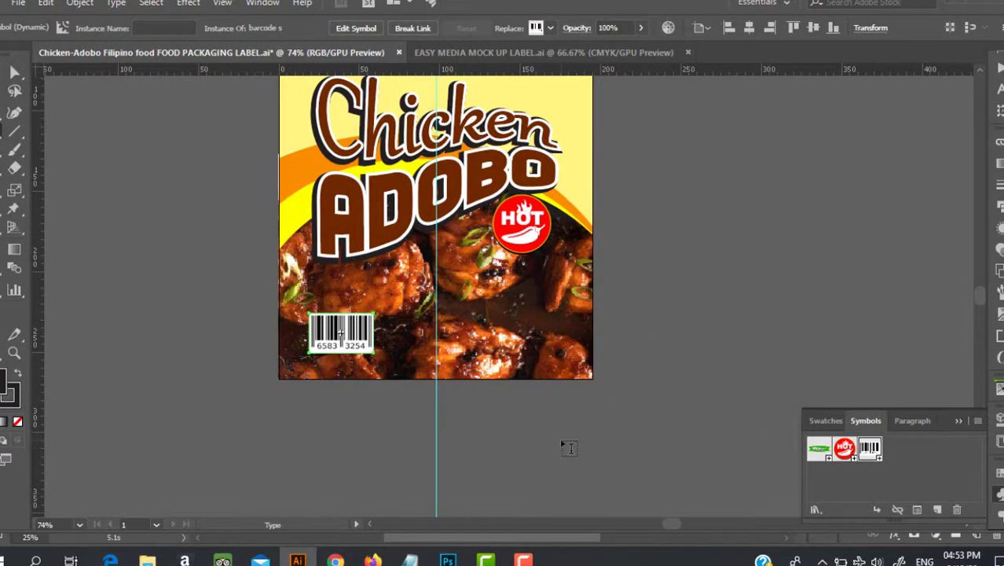
# - Type 'NET WT 10 OZ' as a new text line below the label
pyautogui.click(562, 444)
pyautogui.write('N')
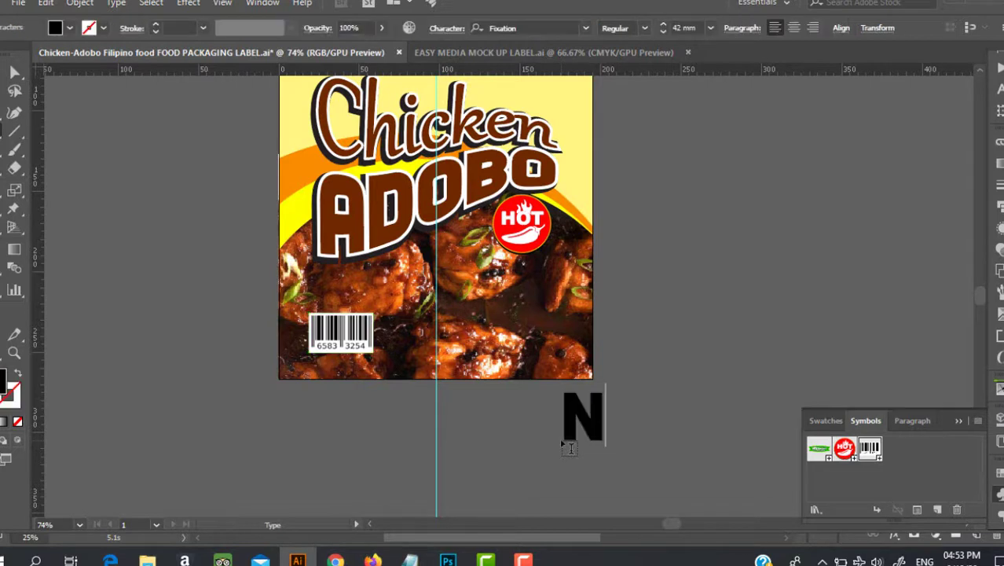
pyautogui.write('ET WT 1')
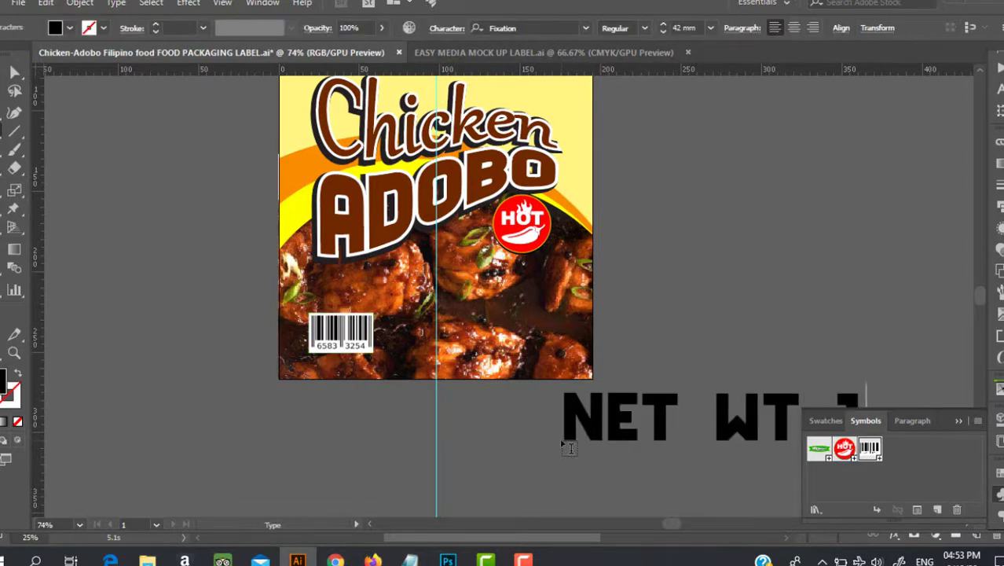
pyautogui.write('0 OZ')
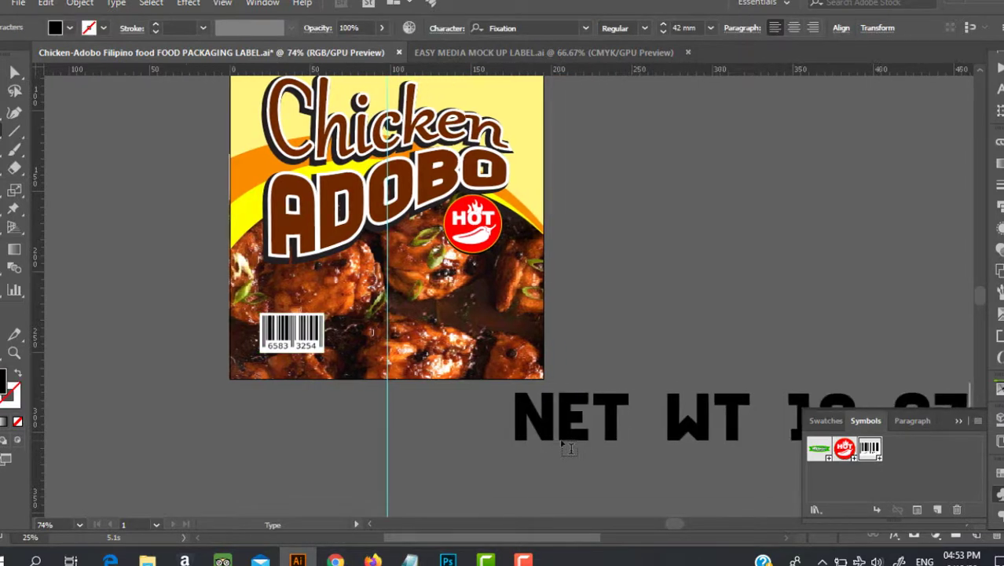
pyautogui.press('Escape')
pyautogui.moveTo(514, 412); pyautogui.dragTo(703, 414)
# - Set the weight text to Arial Bold at 7 mm
pyautogui.click(555, 27)
pyautogui.write('AR')
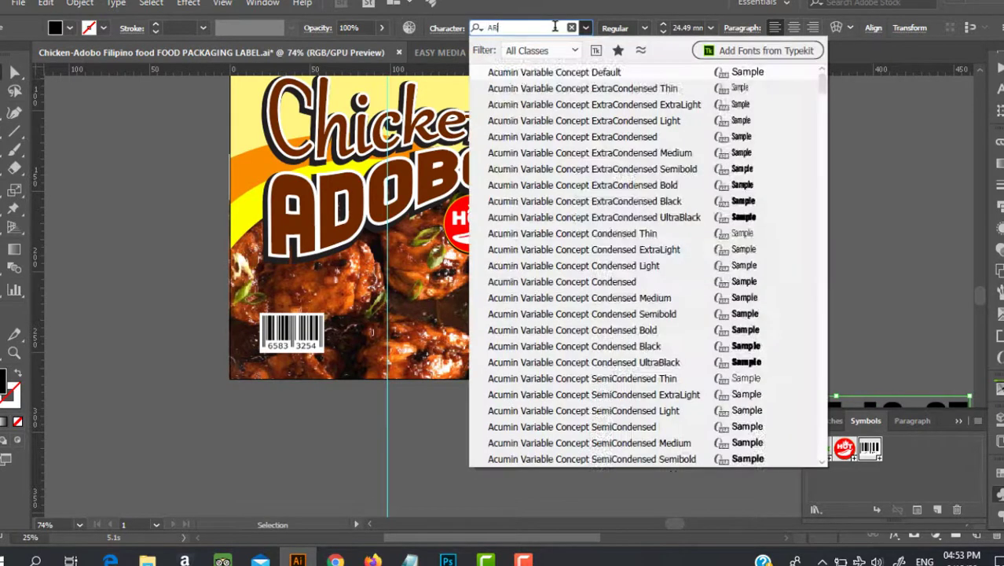
pyautogui.write('IAL')
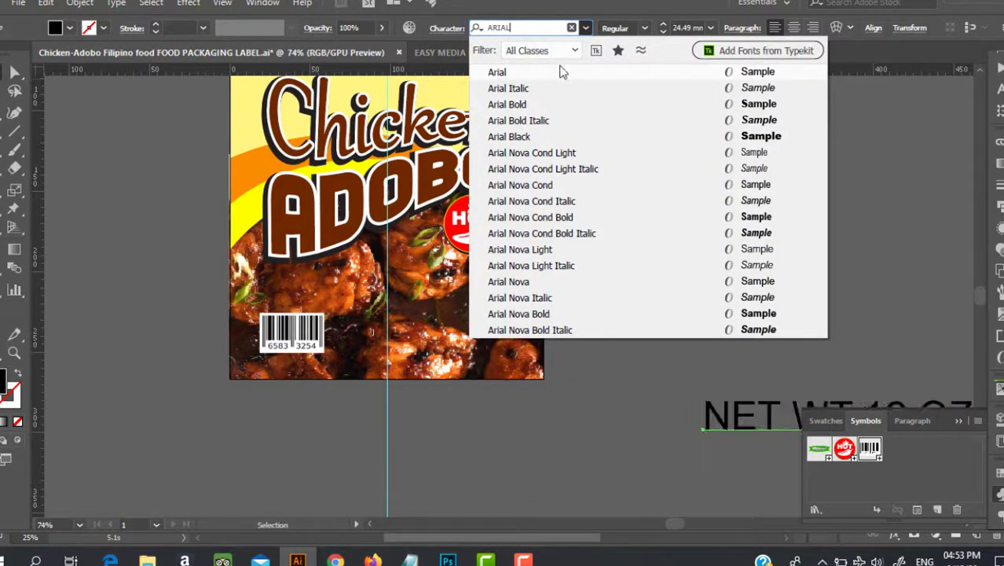
pyautogui.click(562, 72)
pyautogui.click(644, 29)
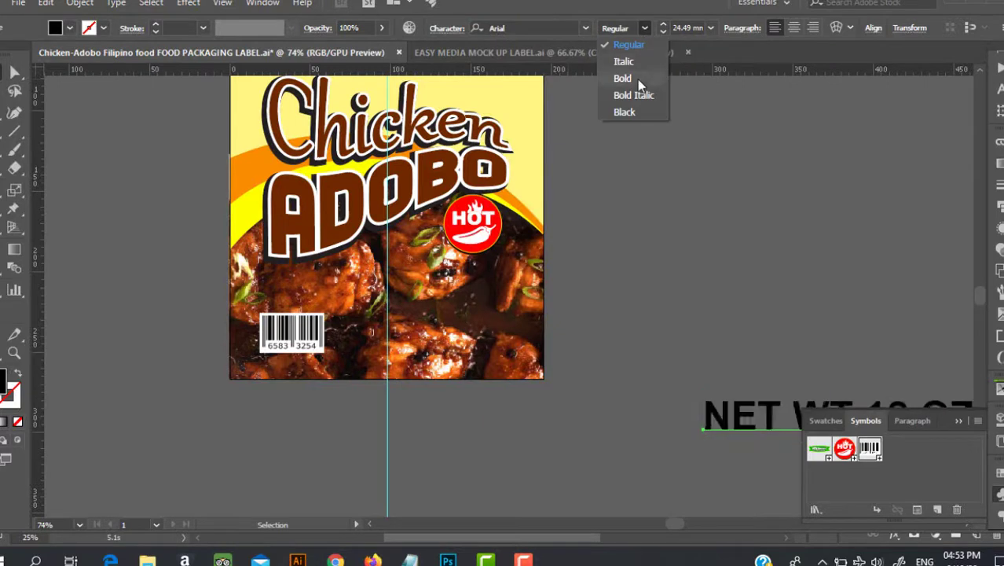
pyautogui.click(623, 79)
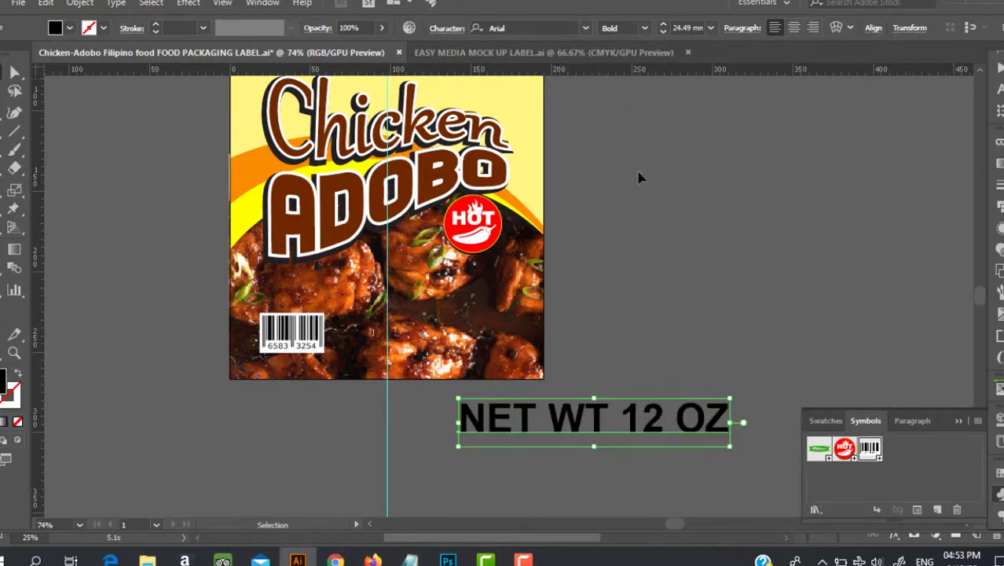
pyautogui.click(662, 31)
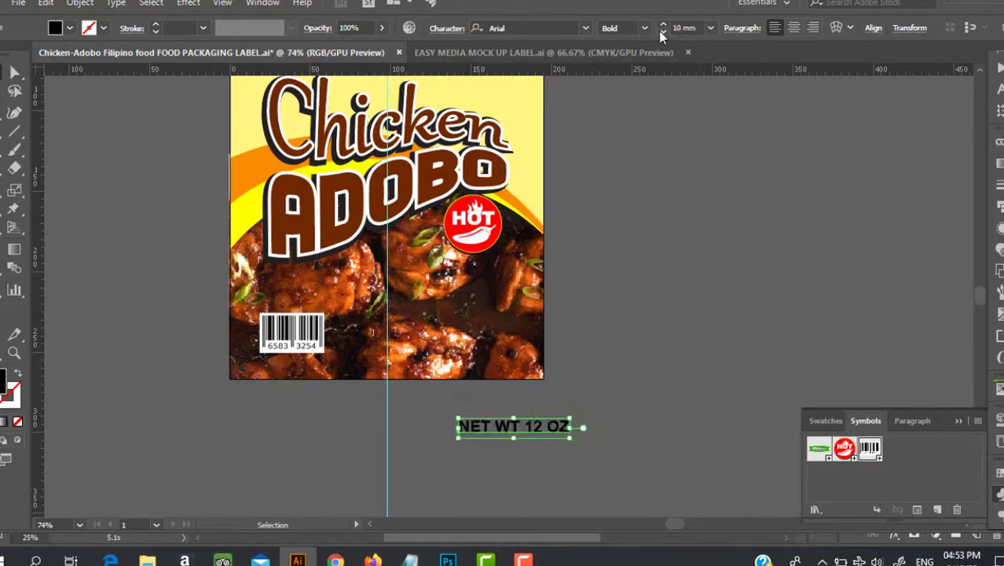
pyautogui.click(662, 31)
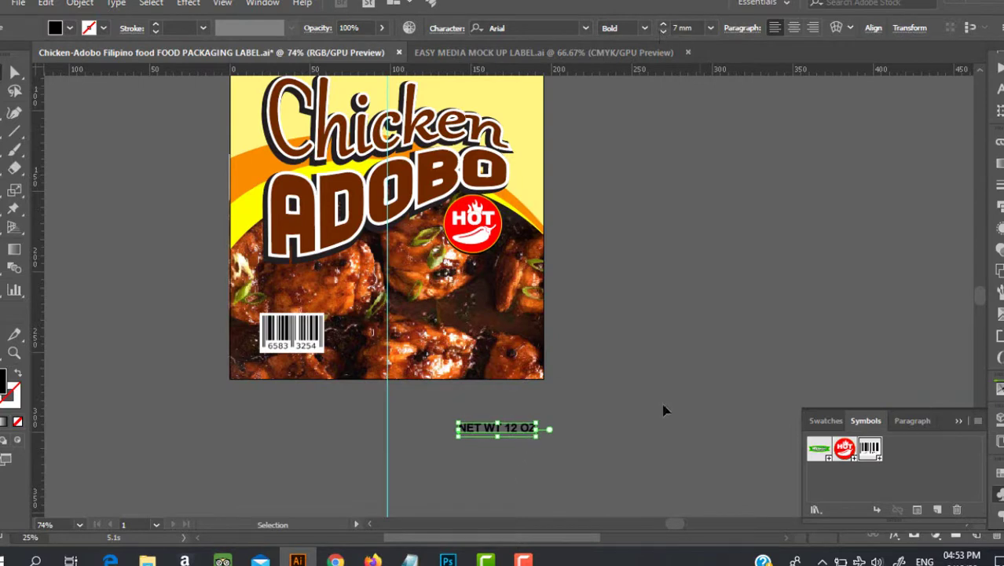
pyautogui.hotkey('ctrl', '-')
# - Make the weight text white, move it closer to the label, and duplicate it in place
pyautogui.moveTo(665, 197); pyautogui.dragTo(655, 405)
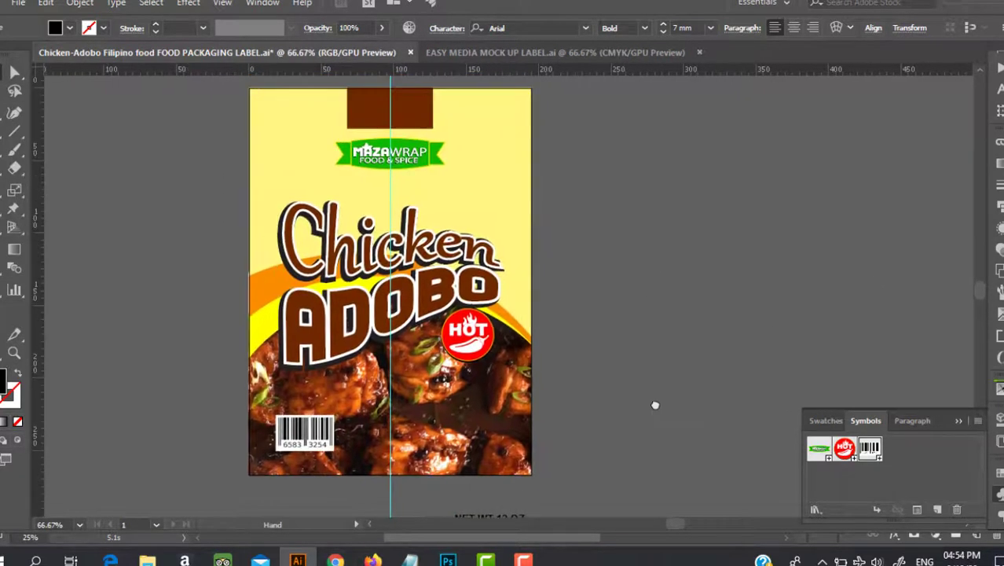
pyautogui.click(998, 69)
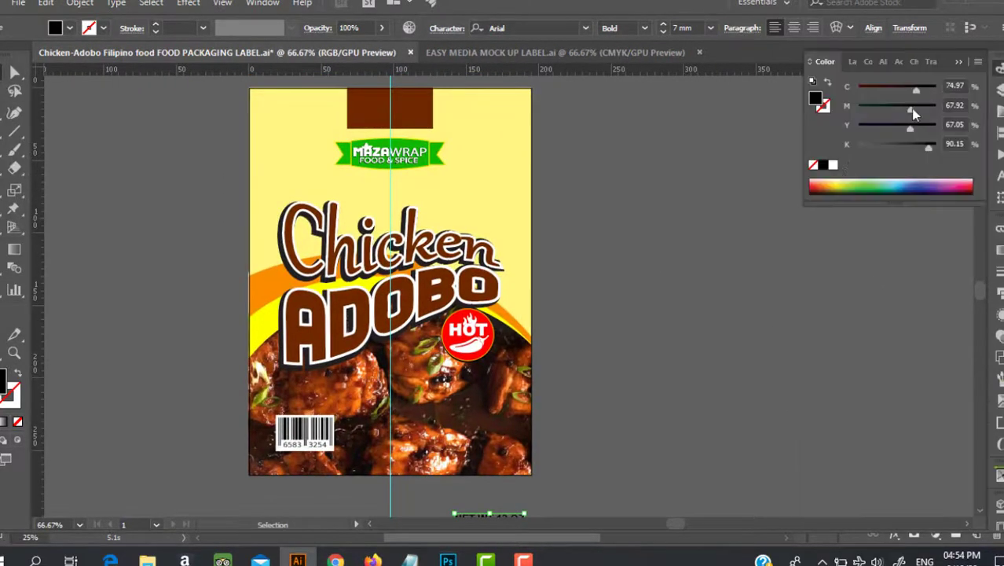
pyautogui.click(833, 165)
pyautogui.moveTo(520, 473); pyautogui.dragTo(649, 414)
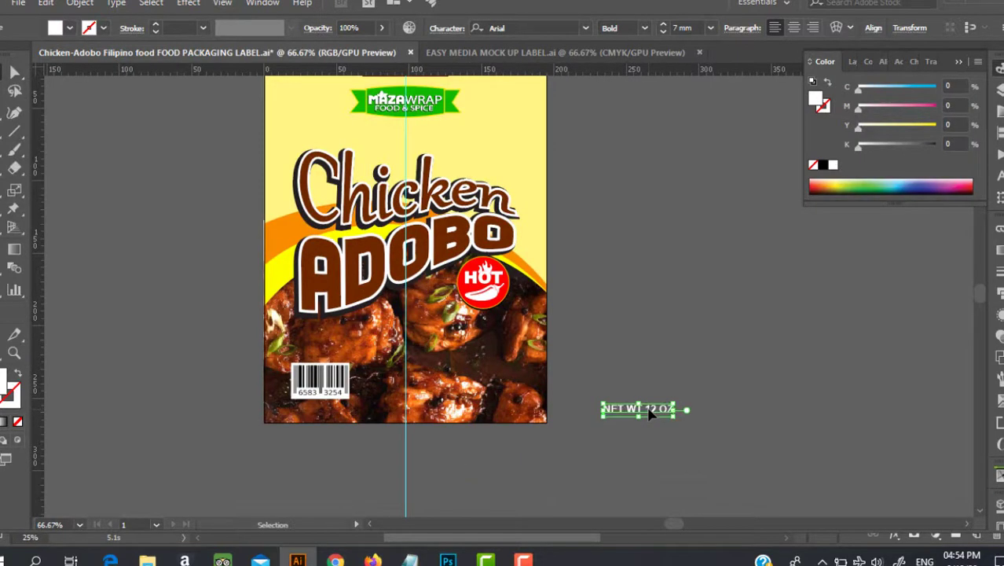
pyautogui.press('s')
pyautogui.press('Return')
pyautogui.click(739, 368)
# - Colour the copy black, then move both NET WT 12 OZ copies onto the bottom-right food photo
pyautogui.press('v')
pyautogui.click(825, 167)
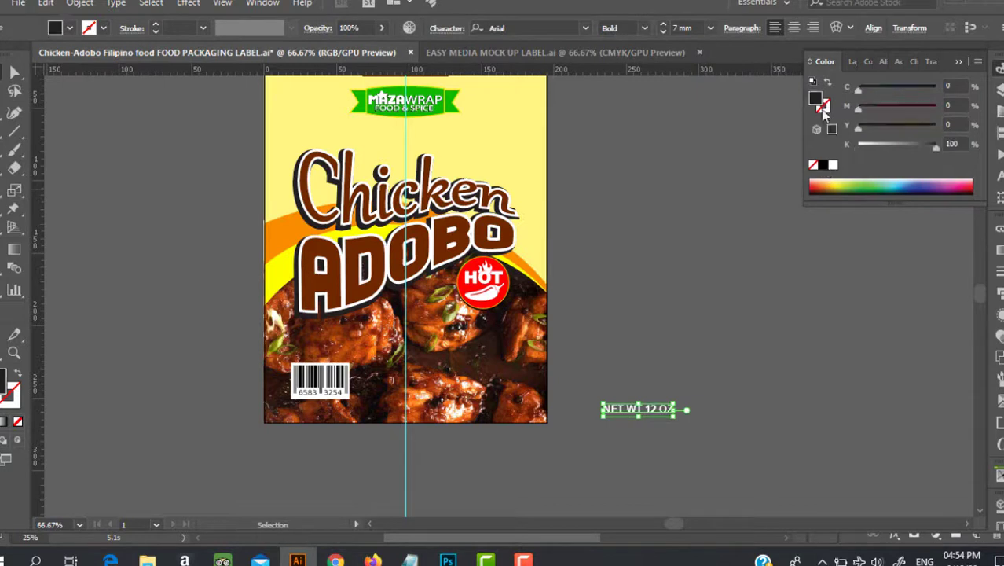
pyautogui.click(726, 412)
pyautogui.click(638, 408)
pyautogui.click(688, 417)
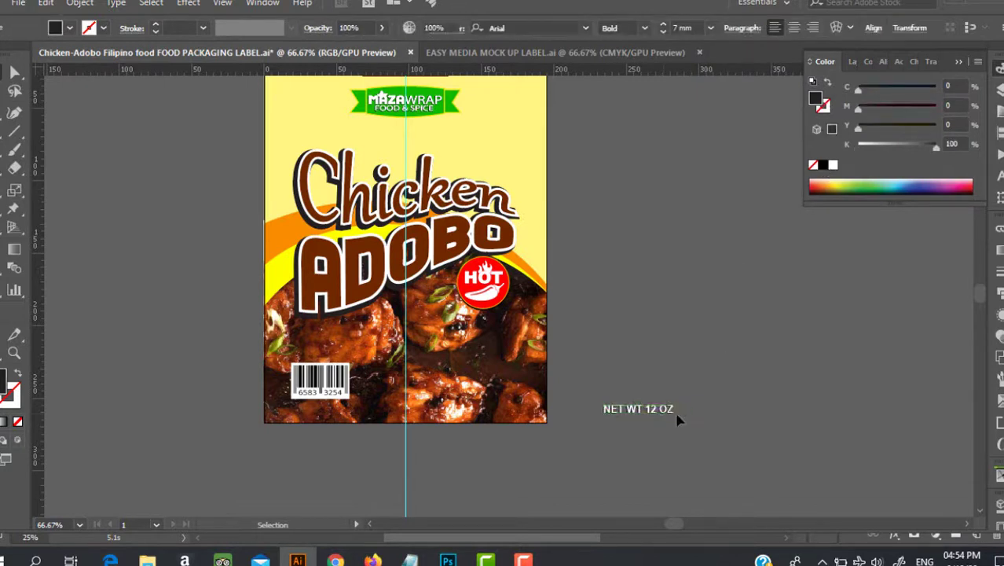
pyautogui.click(608, 404)
pyautogui.hotkey('ctrl', '+')
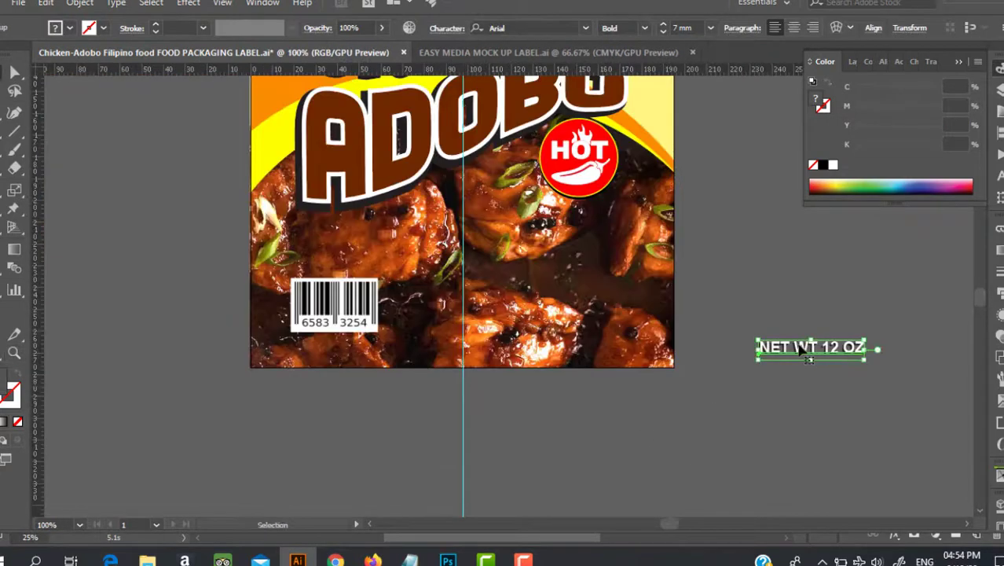
pyautogui.moveTo(807, 350); pyautogui.dragTo(579, 333)
pyautogui.click(749, 350)
pyautogui.moveTo(715, 257); pyautogui.dragTo(627, 333)
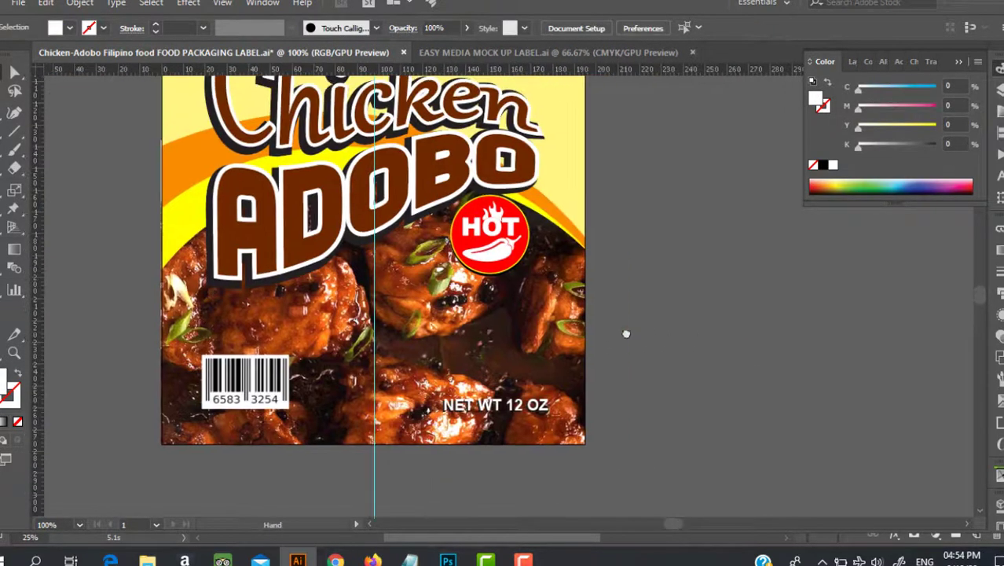
pyautogui.hotkey('ctrl', '-')
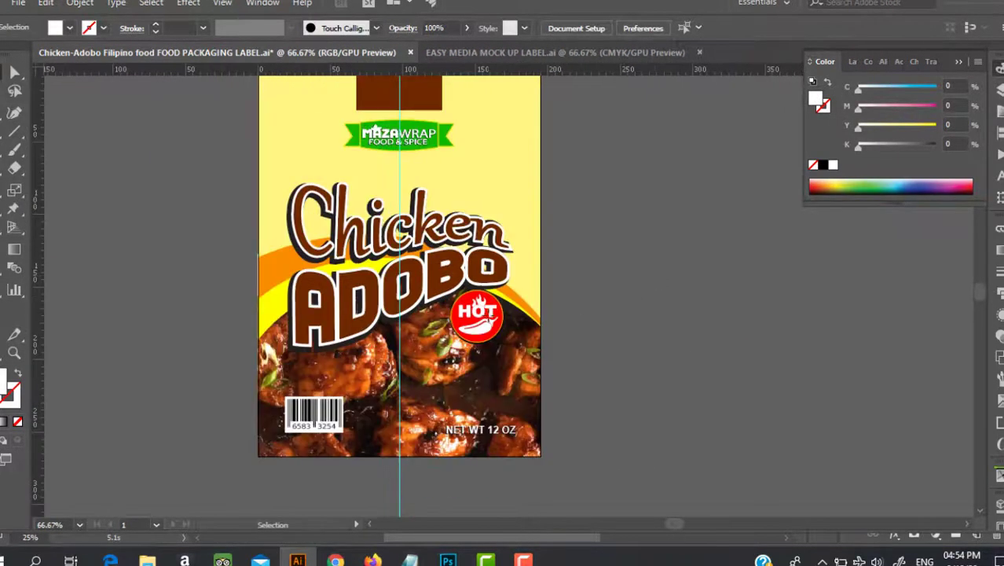
# - Nudge the Chicken Adobo title group and the HOT badge slightly upward
pyautogui.click(477, 312)
pyautogui.moveTo(579, 309); pyautogui.dragTo(590, 280)
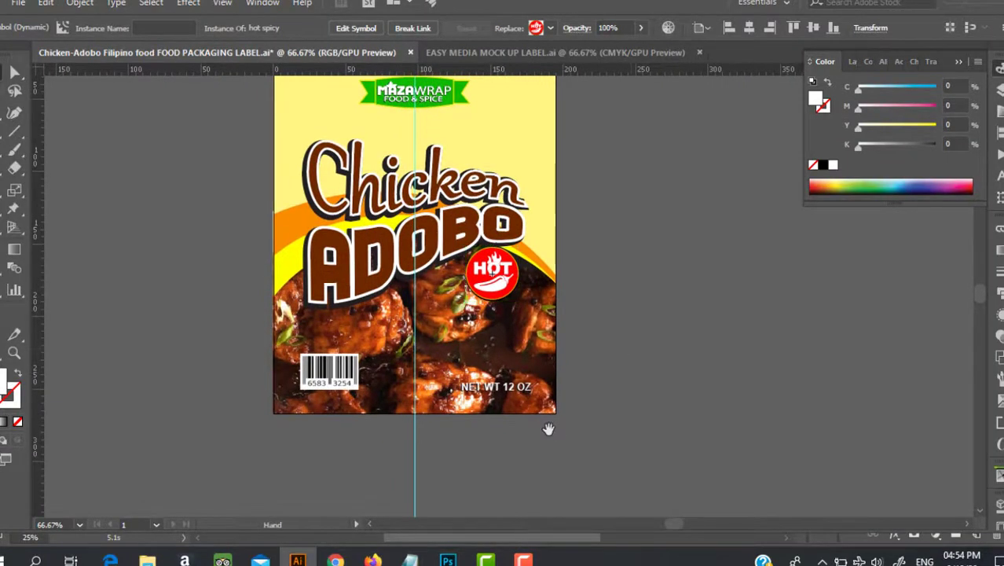
pyautogui.moveTo(549, 429); pyautogui.dragTo(578, 456)
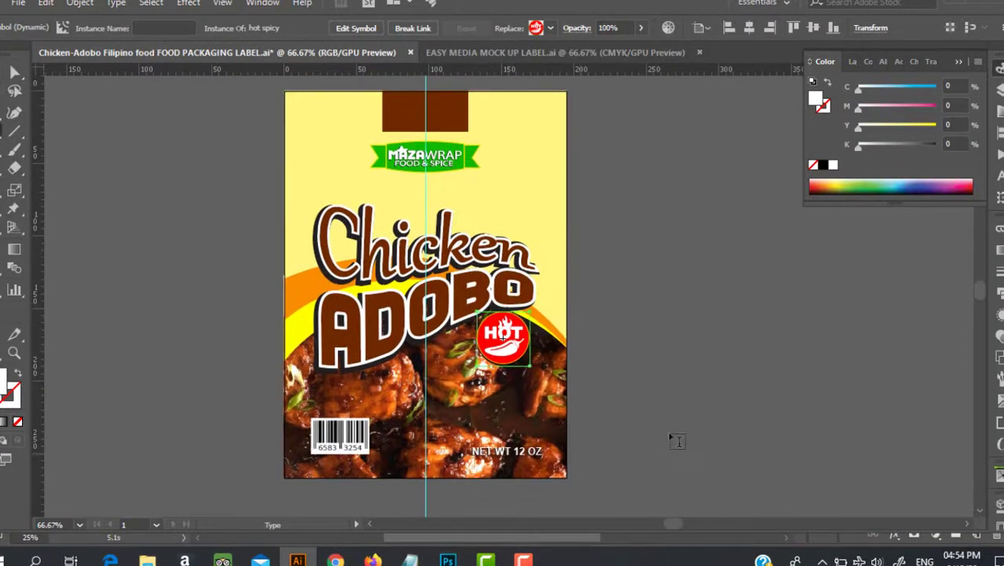
pyautogui.moveTo(603, 432); pyautogui.dragTo(609, 390)
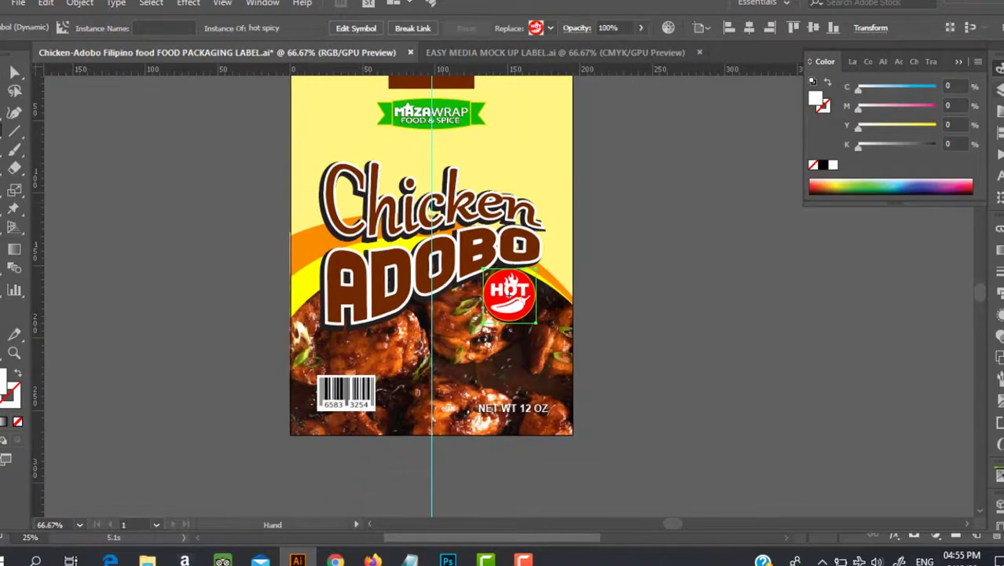
pyautogui.click(853, 61)
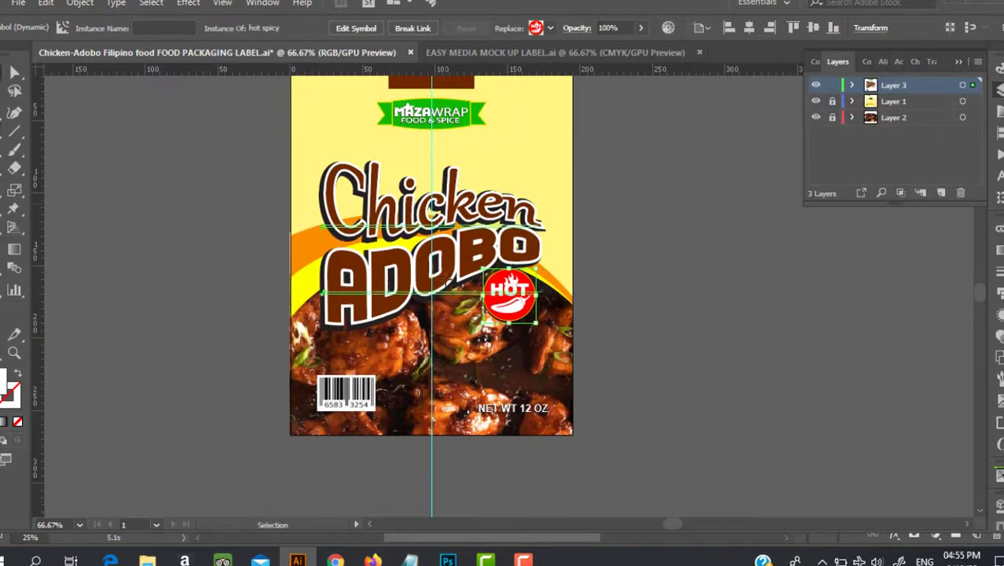
pyautogui.click(446, 268)
pyautogui.moveTo(446, 269); pyautogui.dragTo(446, 261)
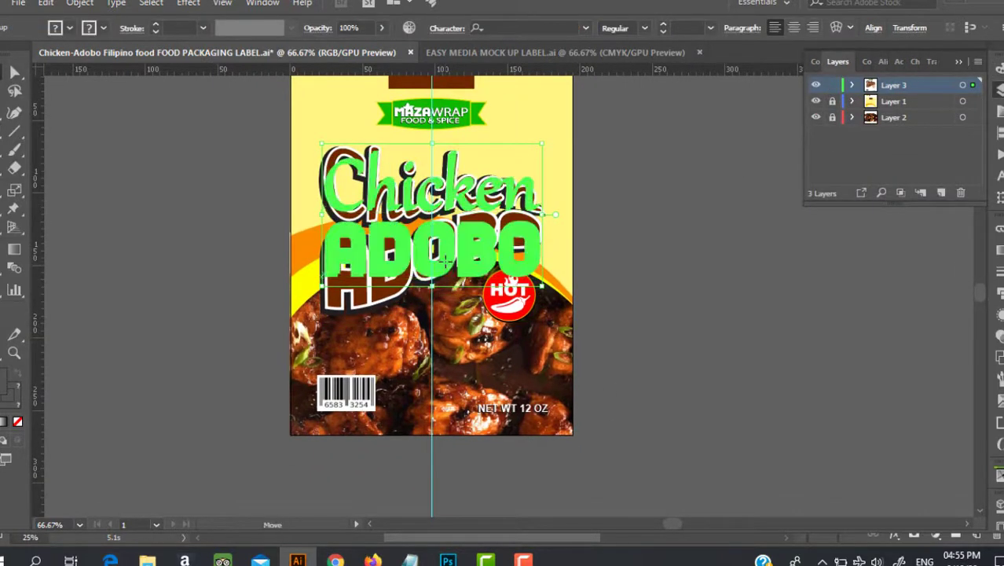
pyautogui.moveTo(508, 289); pyautogui.dragTo(508, 288)
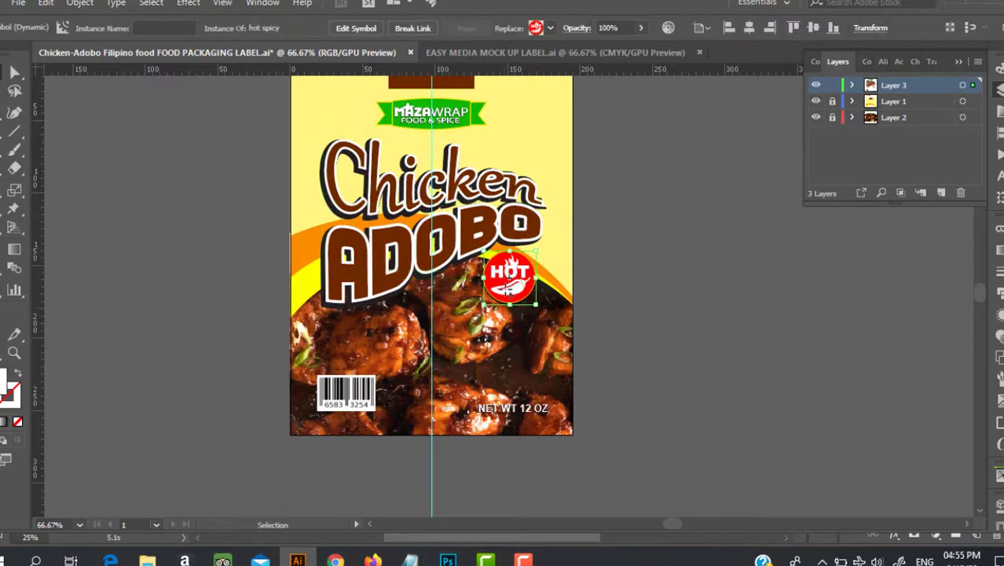
# - Type a two-line 'READY IN' / '2 MINUTES' text below the label and make it white
pyautogui.scroll(-1, 556, 424)
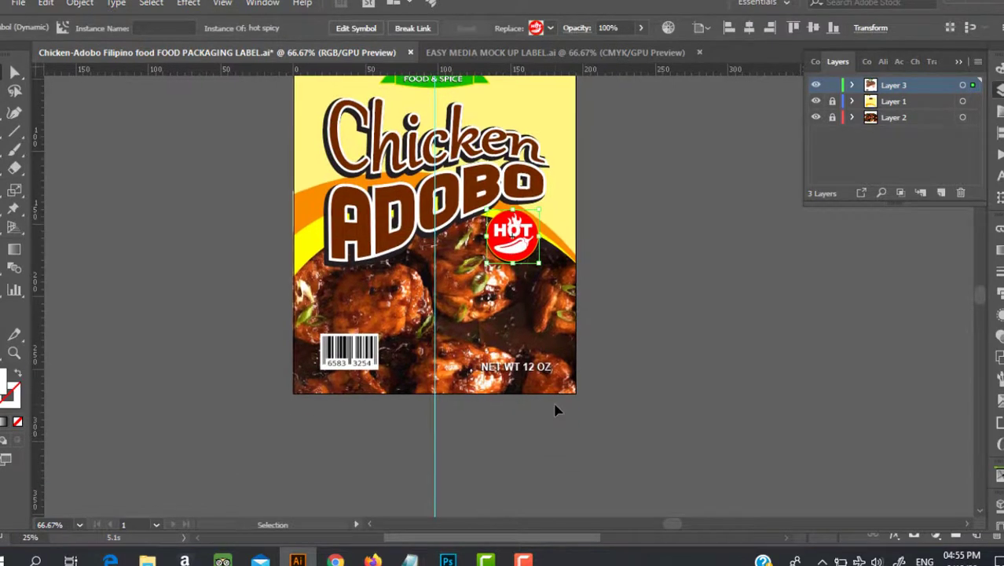
pyautogui.press('t')
pyautogui.click(485, 461)
pyautogui.write('READY IN')
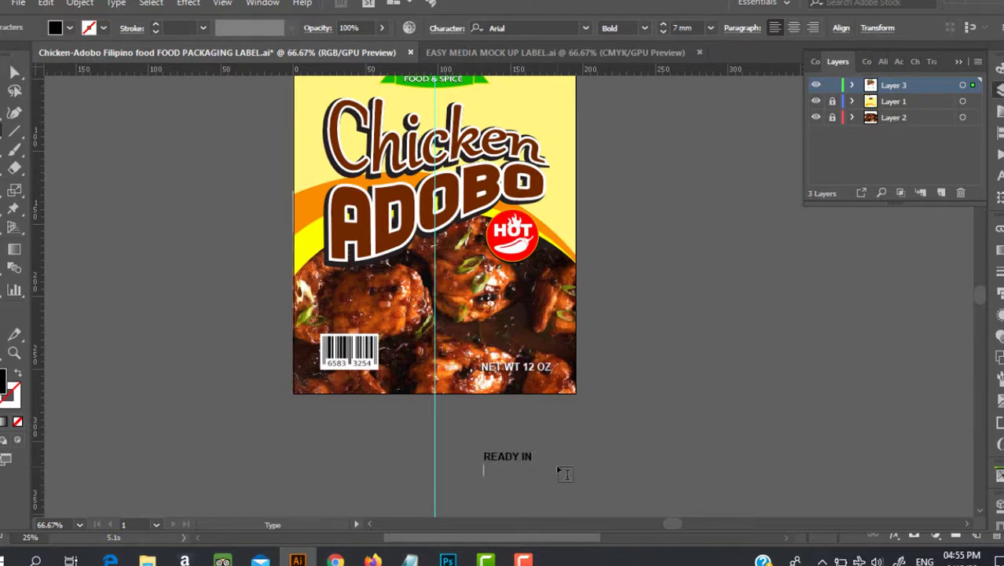
pyautogui.press('Return')
pyautogui.write('2 MINU')
pyautogui.write('TES')
pyautogui.press('Escape')
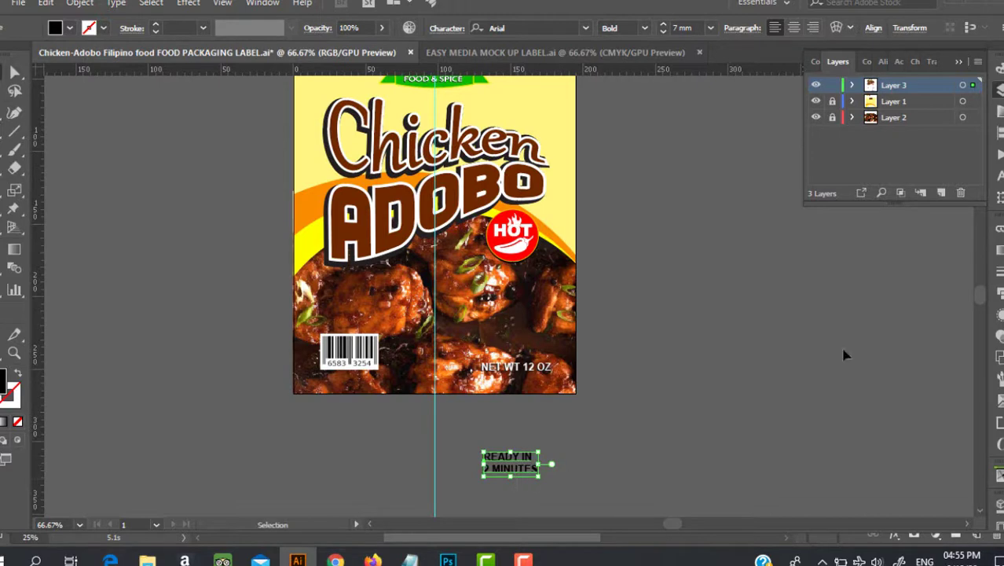
pyautogui.click(815, 61)
pyautogui.click(833, 165)
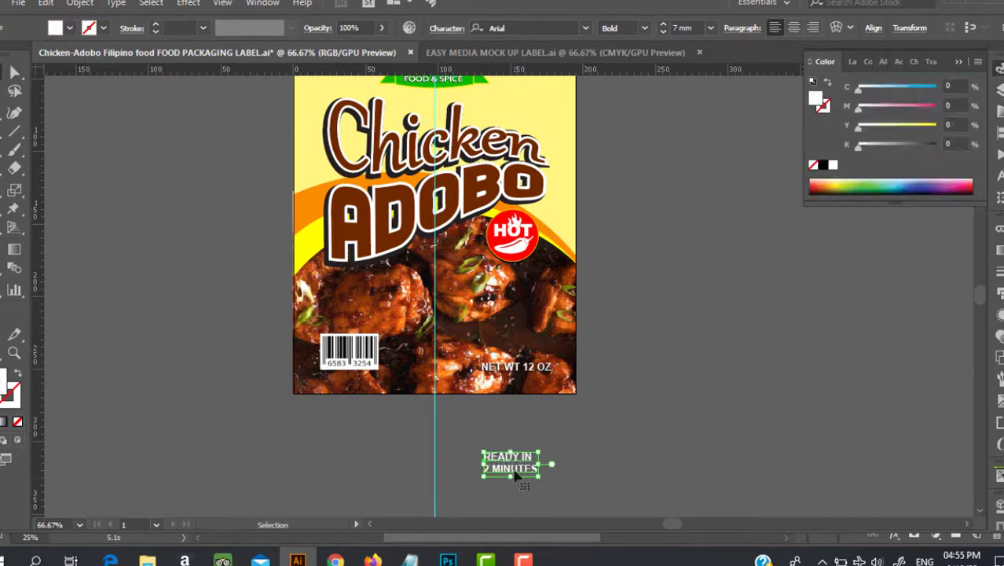
# - Move the caption onto the label beside the HOT badge and enlarge it to 8 mm
pyautogui.moveTo(516, 477); pyautogui.dragTo(466, 264)
pyautogui.press('z')
pyautogui.click(443, 190)
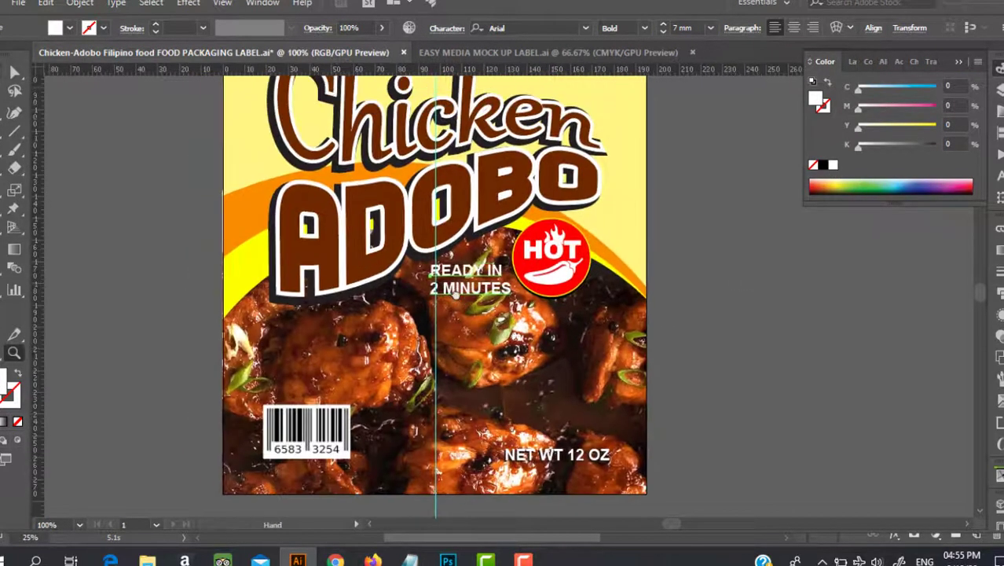
pyautogui.press('v')
pyautogui.click(464, 279)
pyautogui.hotkey('ctrl', 'shift', '.')
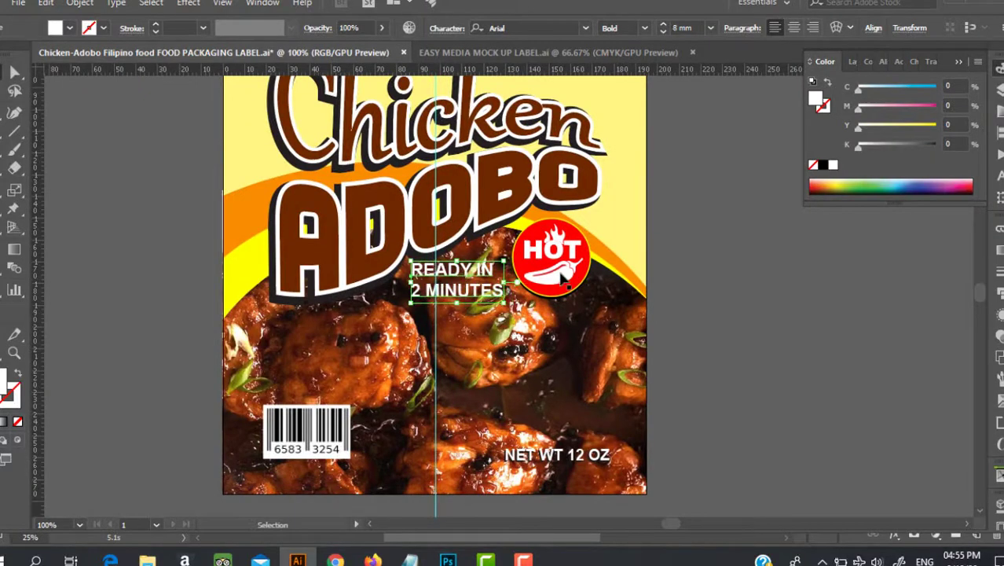
pyautogui.doubleClick(14, 190)
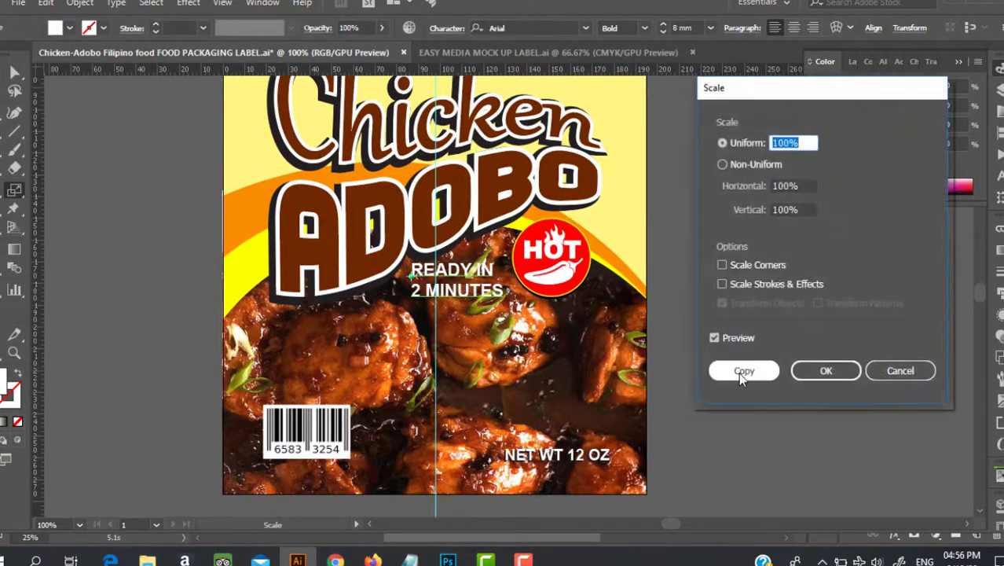
# - Make a same-size copy of the ready-time text and reset it to default black
pyautogui.click(742, 373)
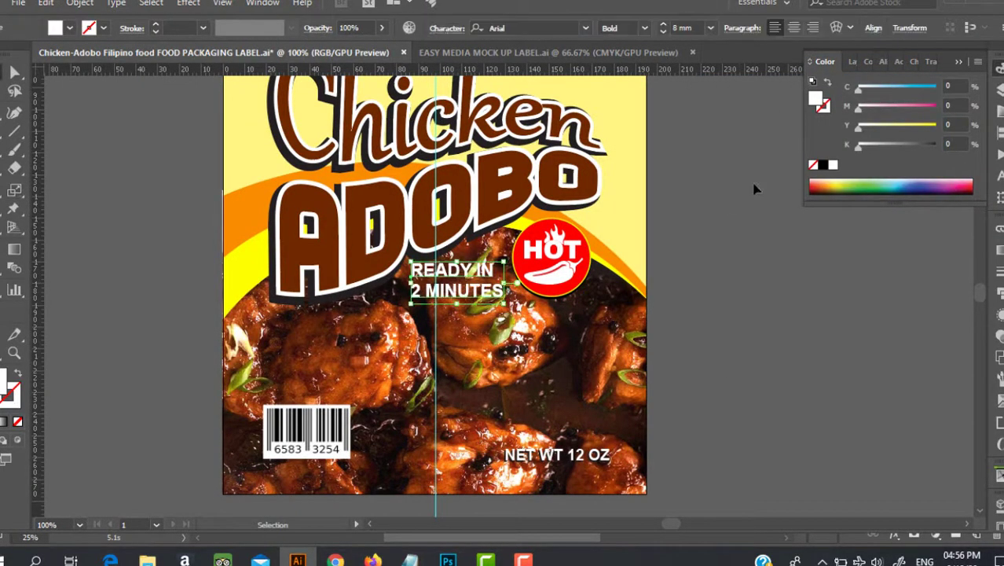
pyautogui.press('d')
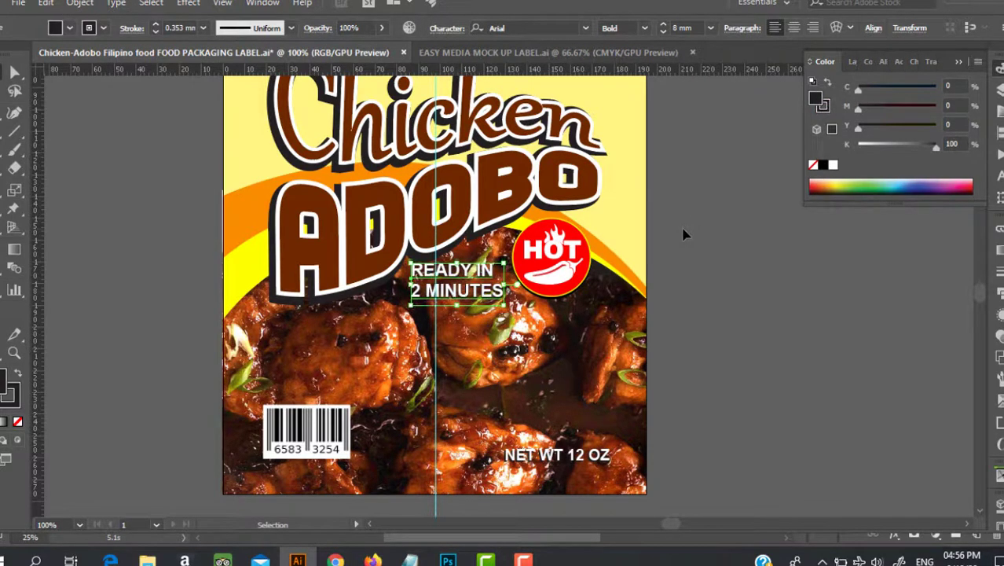
pyautogui.click(696, 245)
pyautogui.press('space')
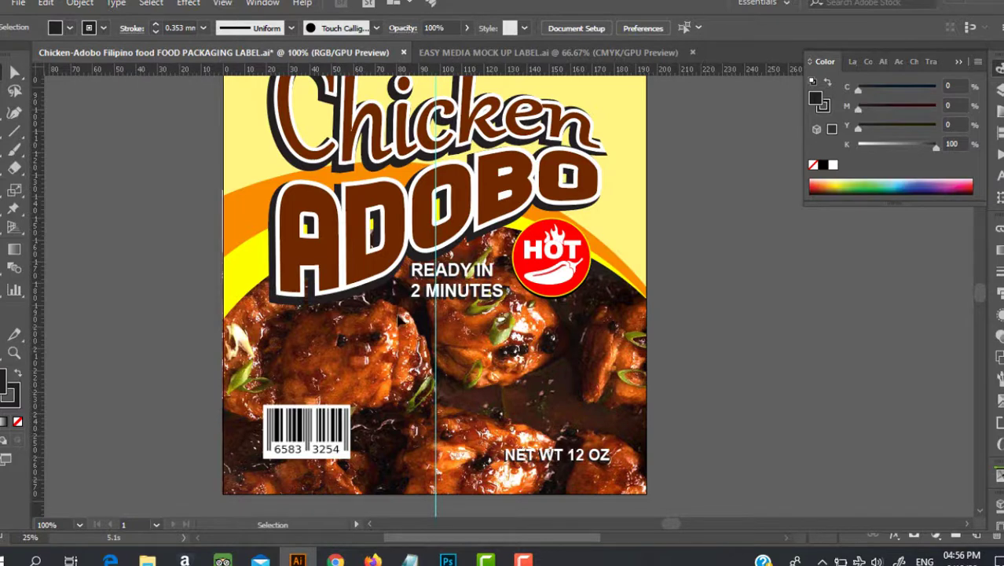
# - Change the ready-time caption to Title Case so it reads 'Ready In 2 Minutes'
pyautogui.click(469, 270)
pyautogui.click(117, 3)
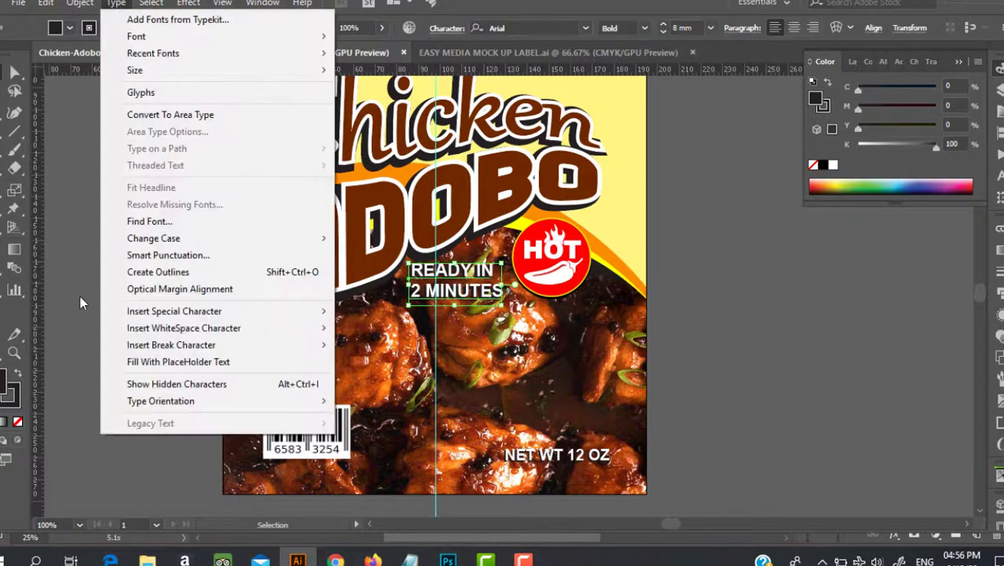
pyautogui.click(400, 275)
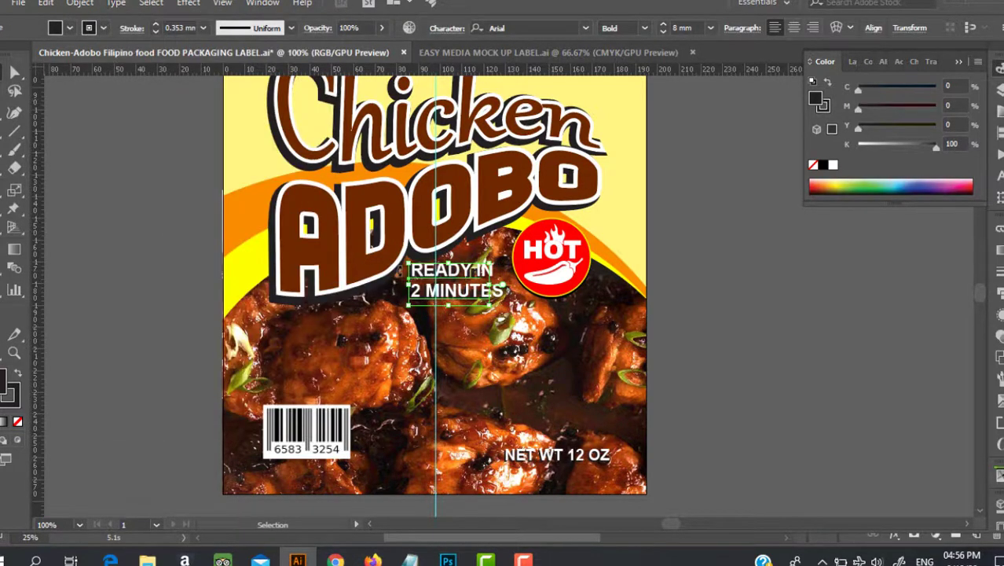
pyautogui.press('v')
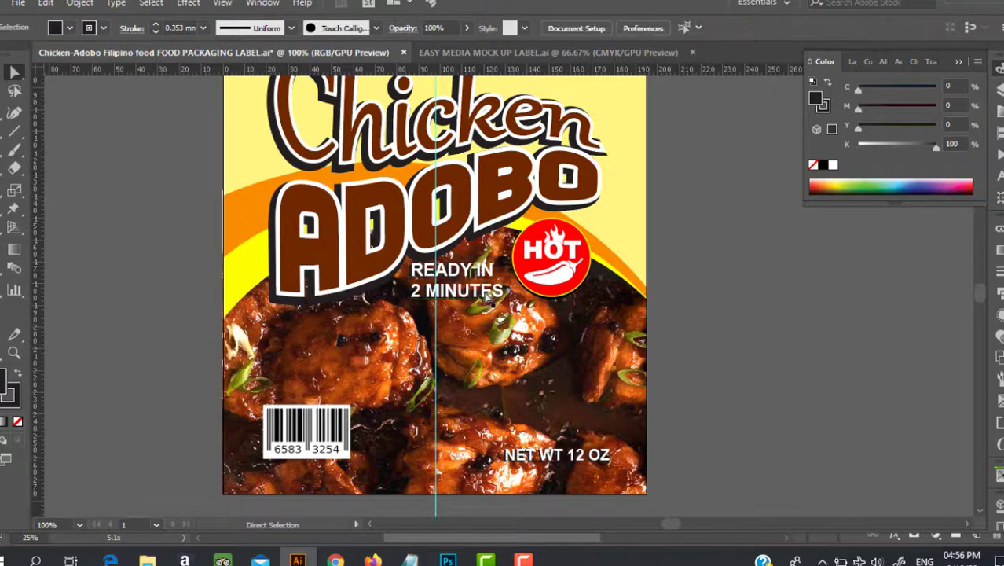
pyautogui.press('a')
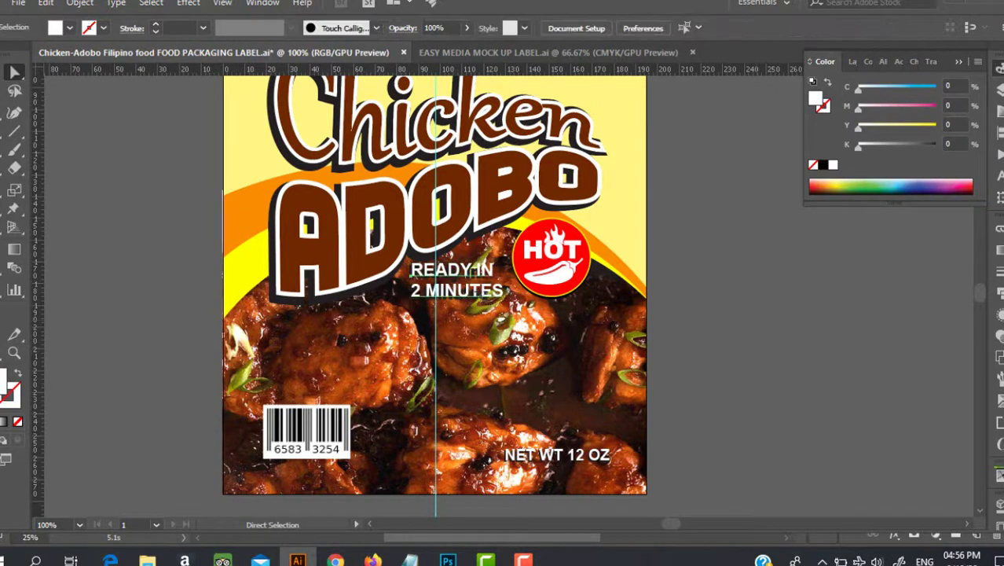
pyautogui.click(116, 3)
pyautogui.click(370, 272)
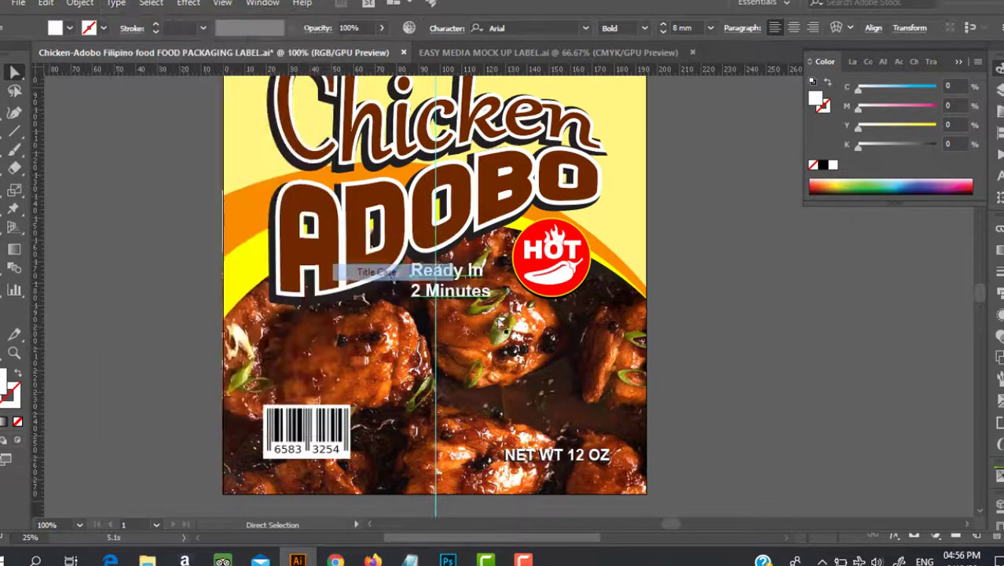
# - Inspect the Ready In 2 Minutes caption up close and nudge it slightly higher
pyautogui.press('z')
pyautogui.click(478, 292)
pyautogui.press('v')
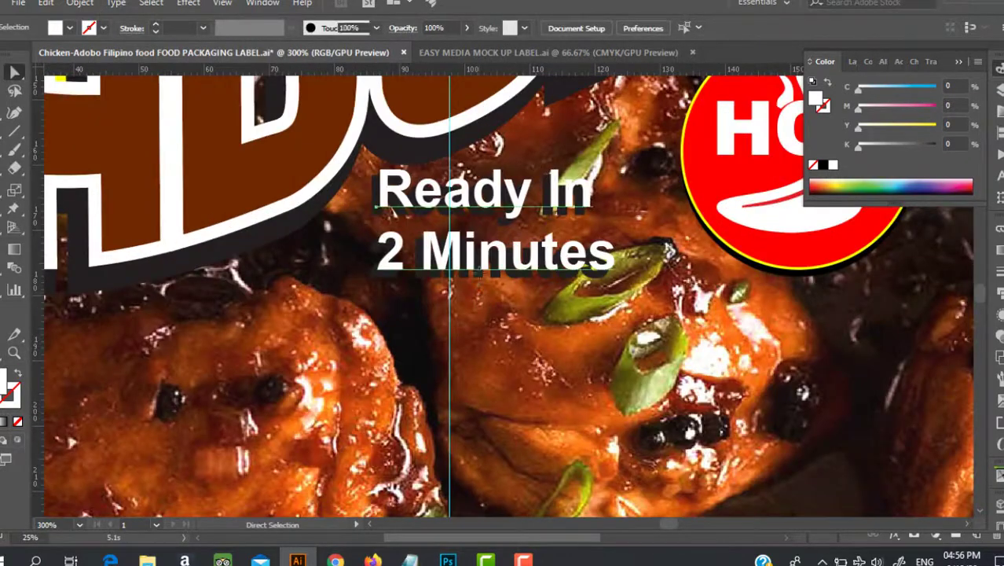
pyautogui.click(481, 272)
pyautogui.click(547, 334)
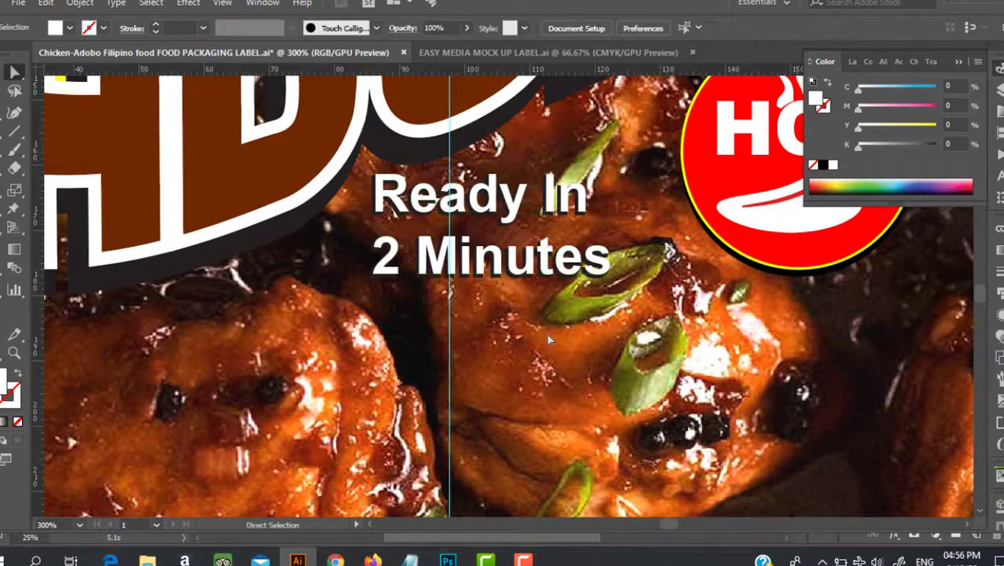
pyautogui.hotkey('ctrl', '1')
pyautogui.press('v')
pyautogui.moveTo(495, 271)
pyautogui.mouseDown()
pyautogui.moveTo(499, 345)
pyautogui.moveTo(523, 285)
pyautogui.mouseUp()
pyautogui.hotkey('ctrl', 'z')
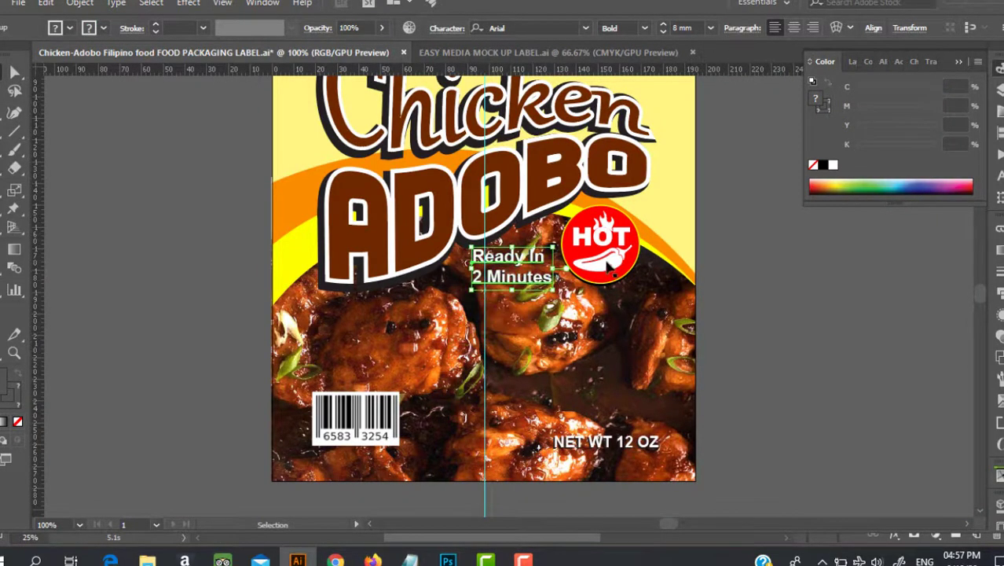
pyautogui.click(602, 250)
pyautogui.moveTo(774, 345); pyautogui.dragTo(707, 365)
# - Enlarge the AUTHENTIC HOMEMADE TASTE! text to 8 mm, centre it horizontally and make it white
pyautogui.hotkey('ctrl', '0')
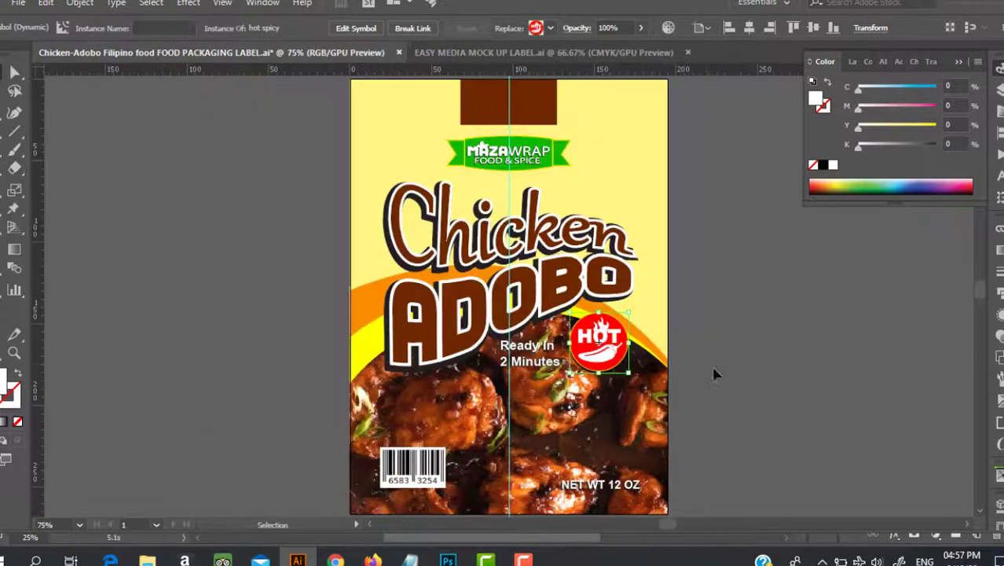
pyautogui.click(317, 412)
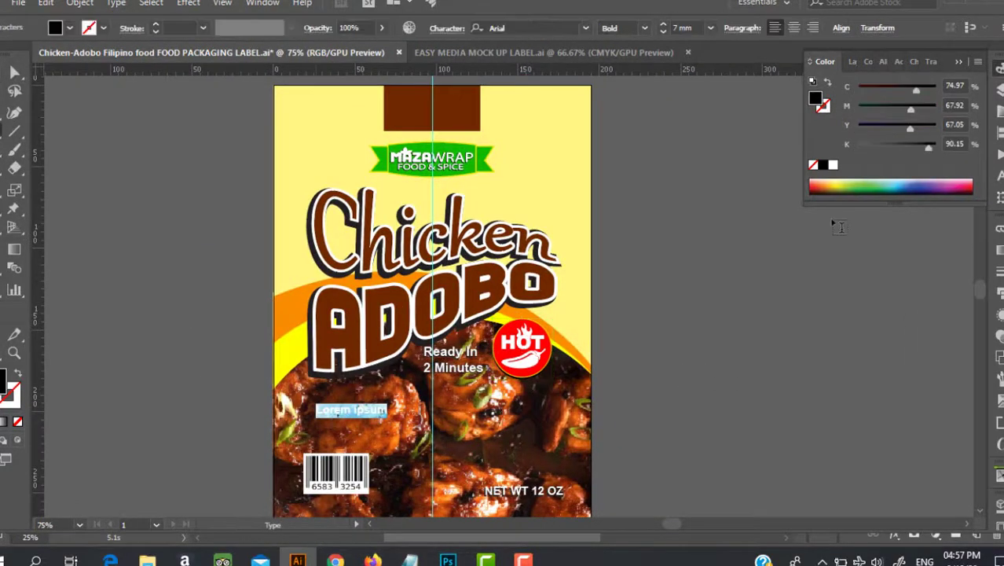
pyautogui.press('BackSpace')
pyautogui.write('AUTHENTIC HOMEMADE TASTE')
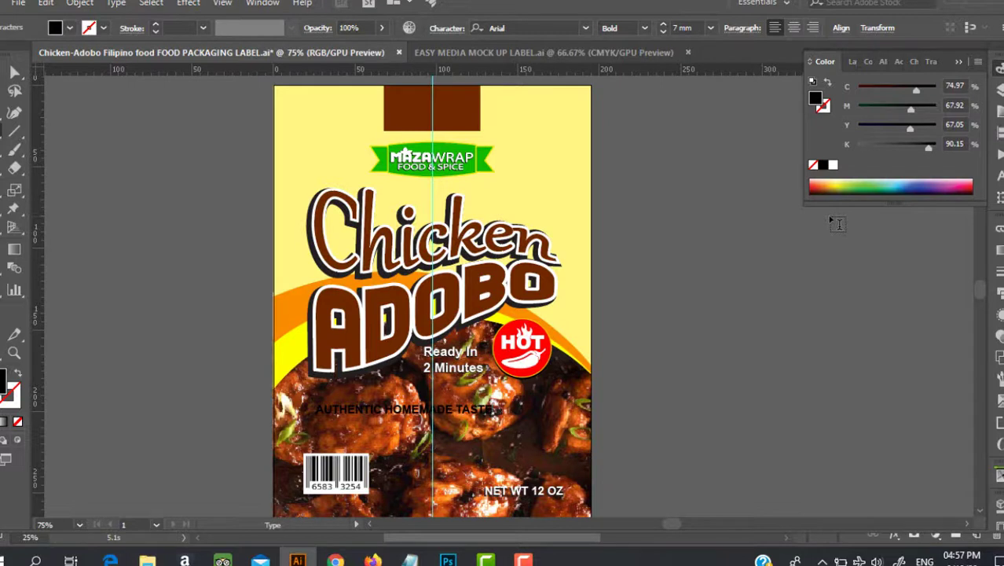
pyautogui.press('Escape')
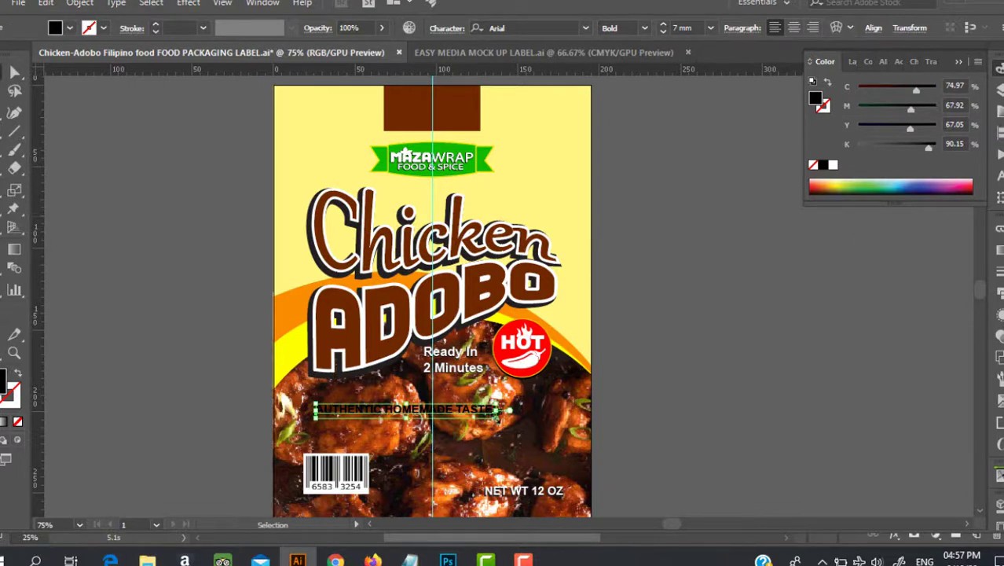
pyautogui.click(664, 25)
pyautogui.click(664, 441)
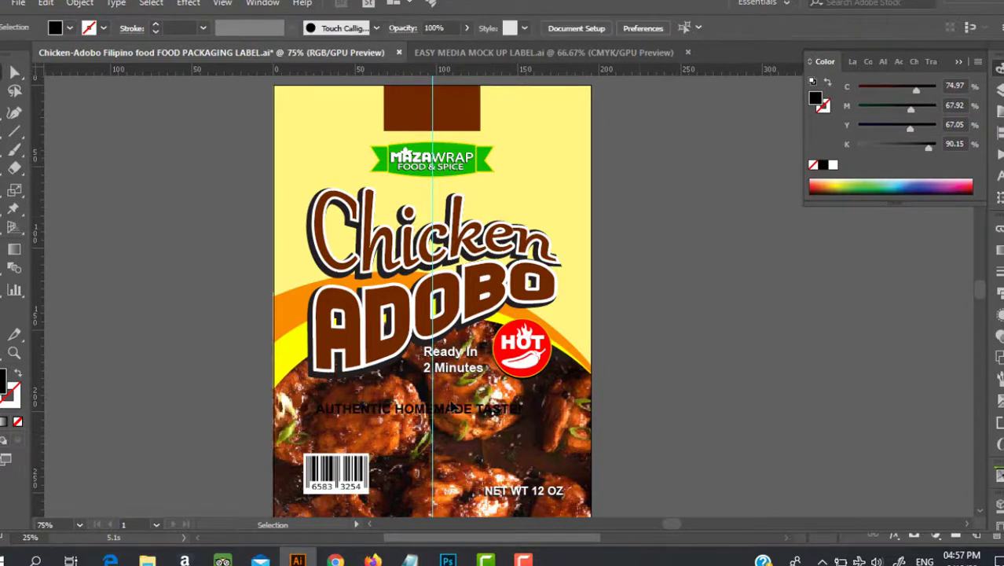
pyautogui.click(457, 411)
pyautogui.click(883, 61)
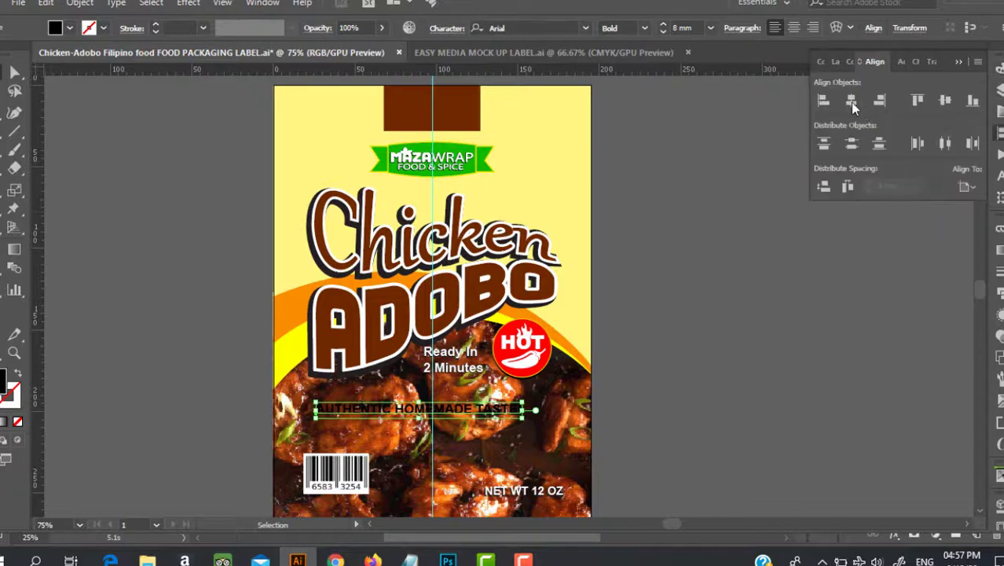
pyautogui.click(851, 101)
pyautogui.click(825, 61)
pyautogui.click(833, 165)
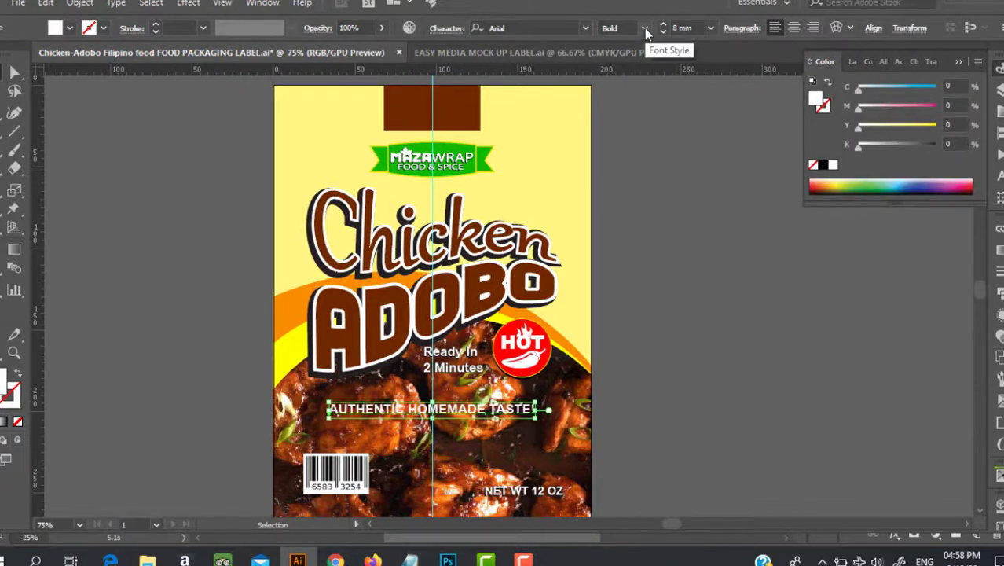
# - Give the white tagline a black 0.353 mm outline and check it deselected
pyautogui.hotkey('ctrl', '=')
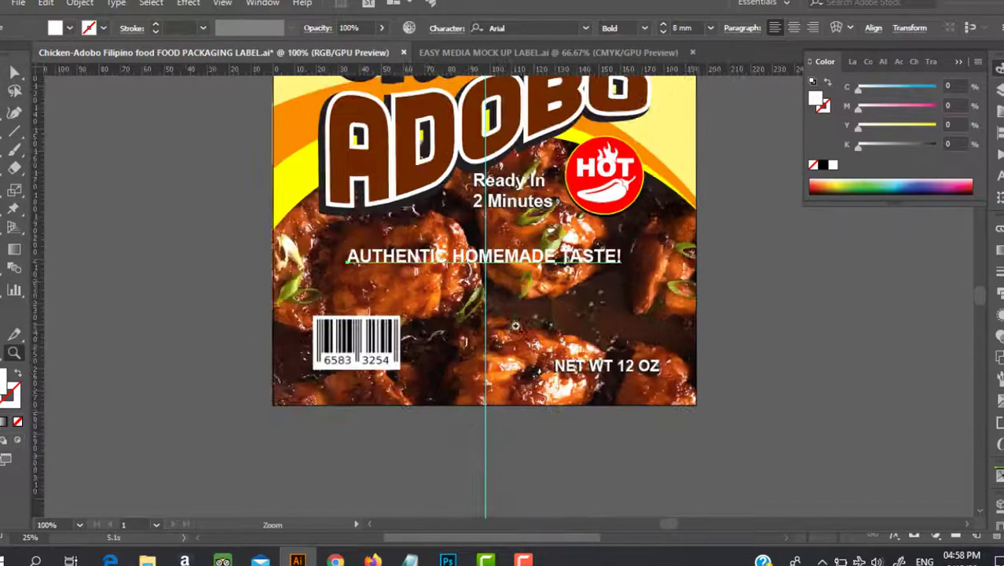
pyautogui.hotkey('ctrl', '=')
pyautogui.press('s')
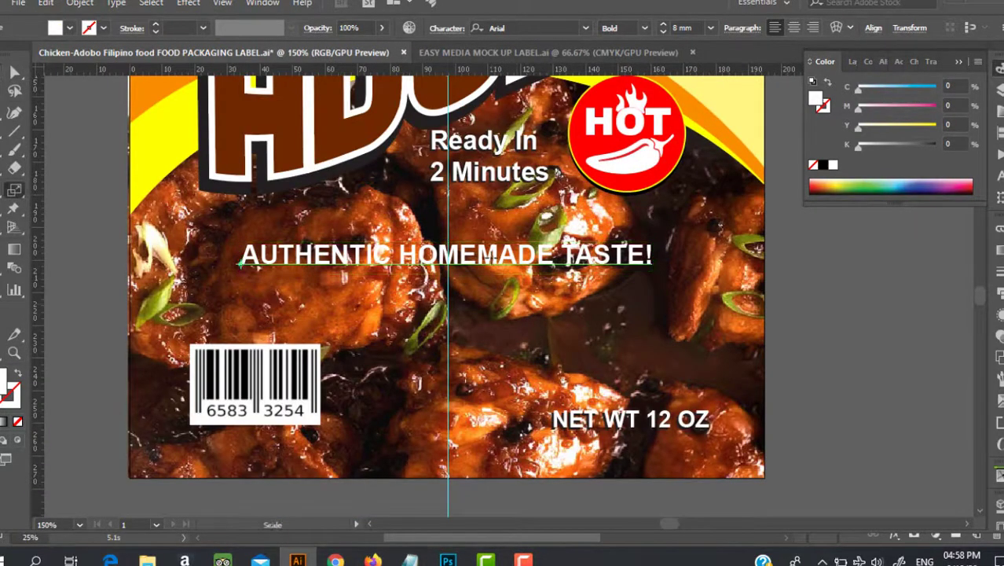
pyautogui.click(744, 370)
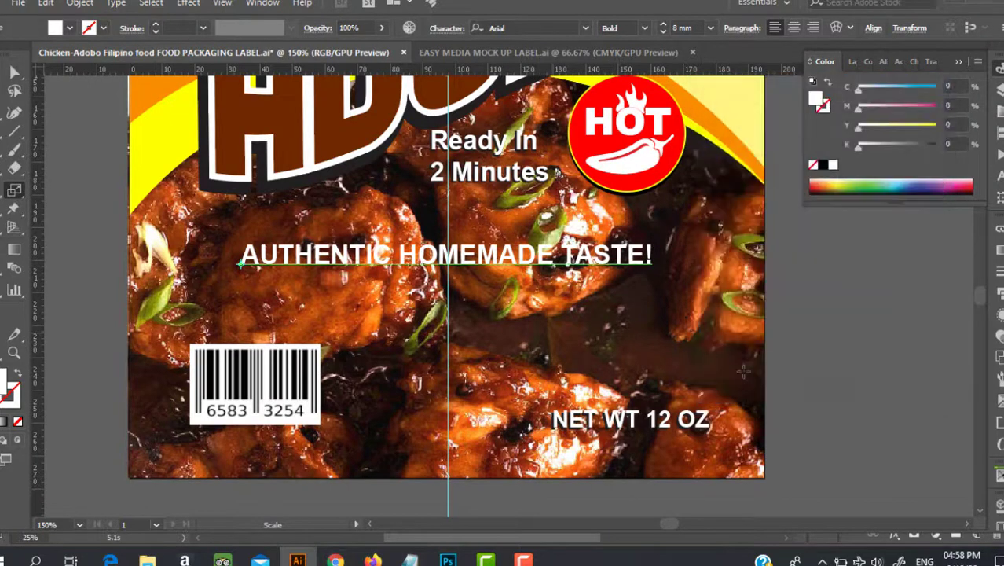
pyautogui.click(824, 166)
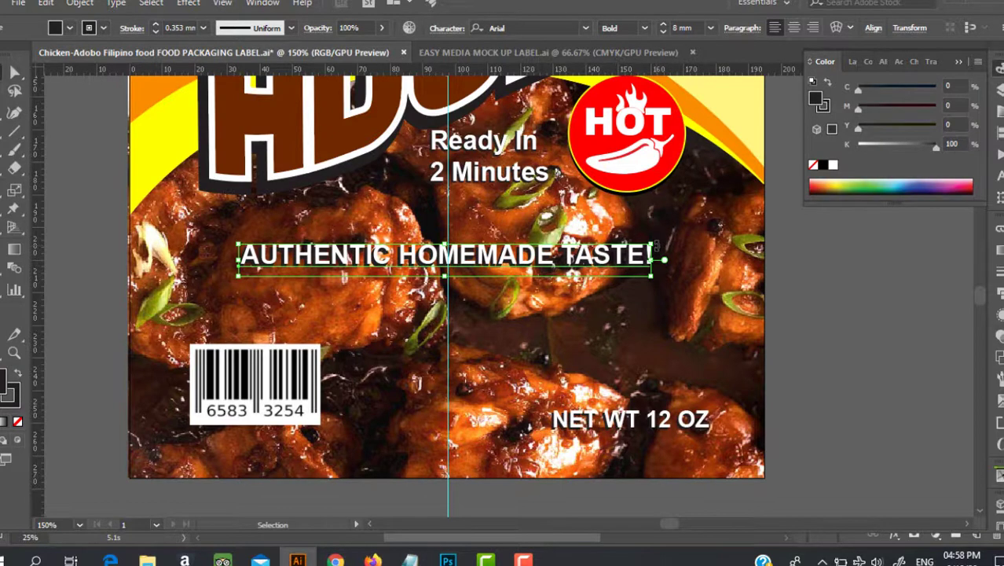
pyautogui.click(869, 294)
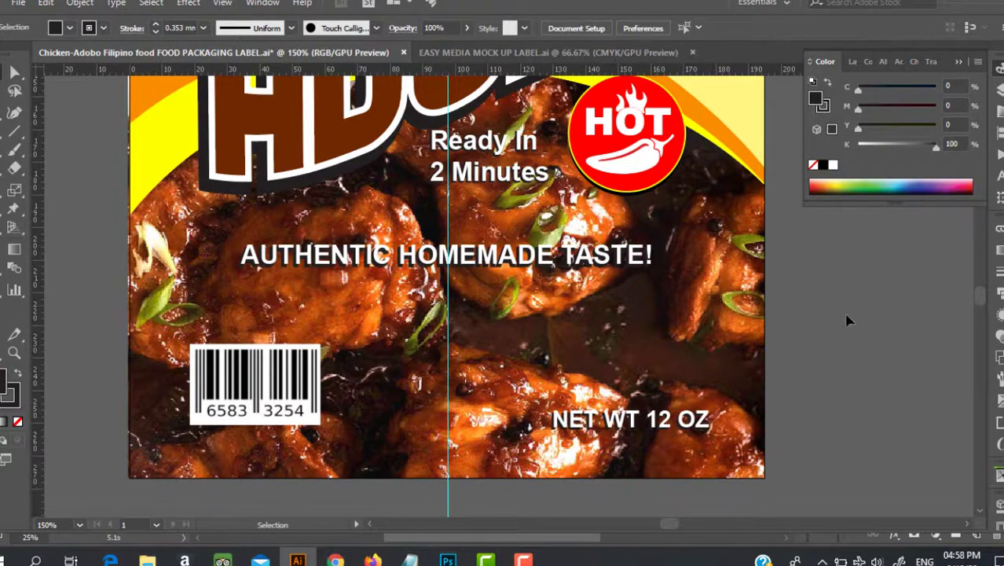
# - Type the line 'THE PERFECT BLEND OF NATURAL INGREDIENTS' on the label
pyautogui.press('t')
pyautogui.click(456, 329)
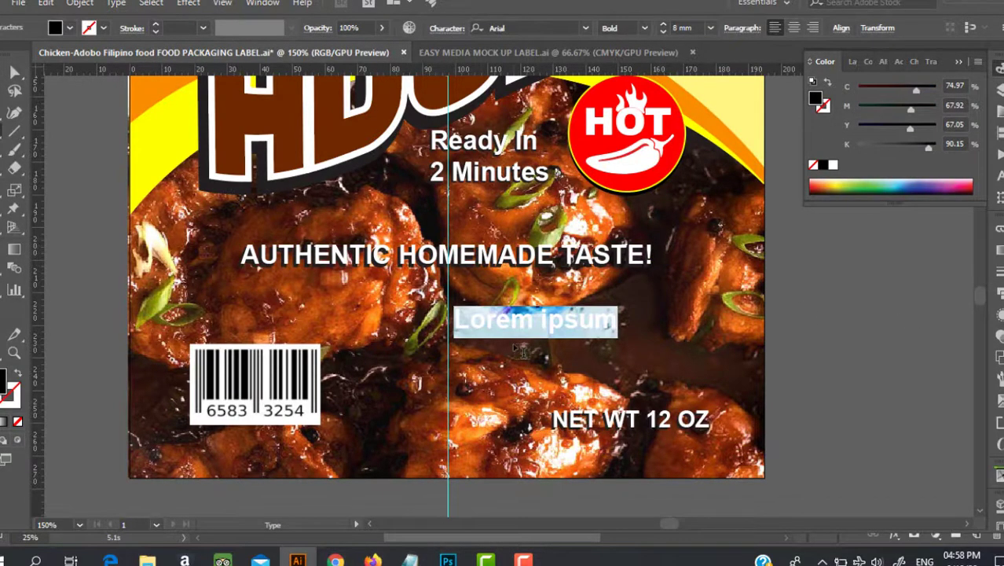
pyautogui.write('THE')
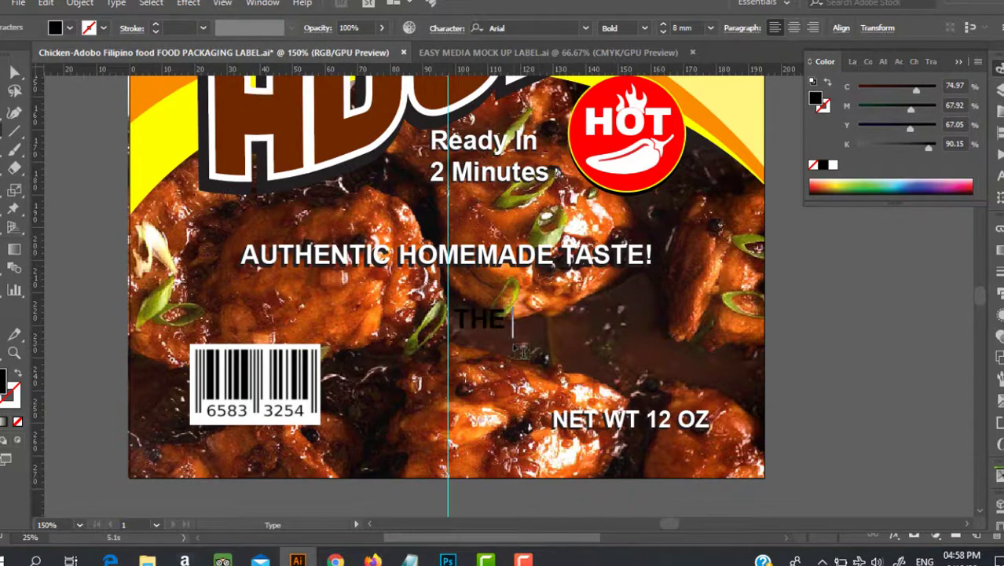
pyautogui.write(' PERFECT B')
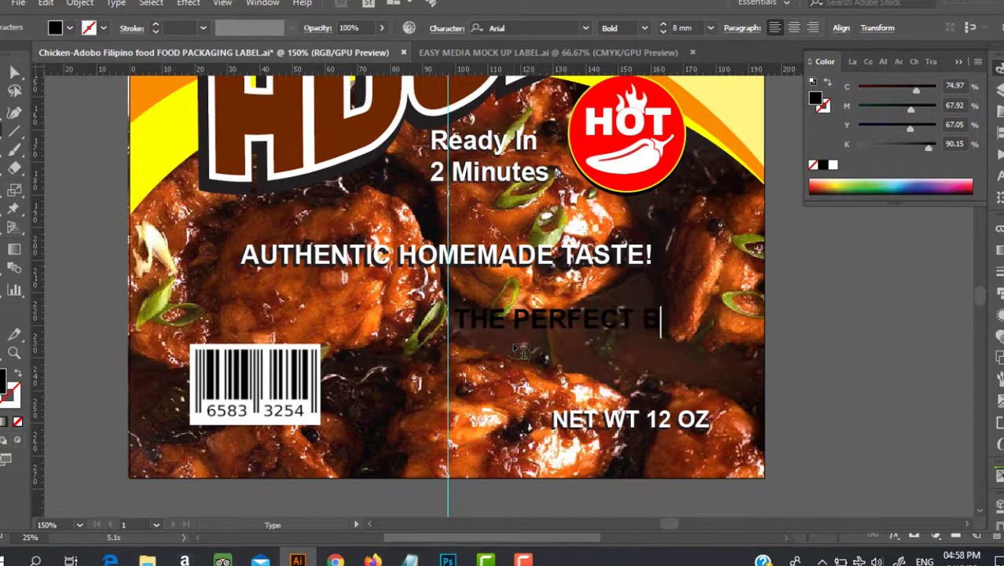
pyautogui.write('LEND OF NATU')
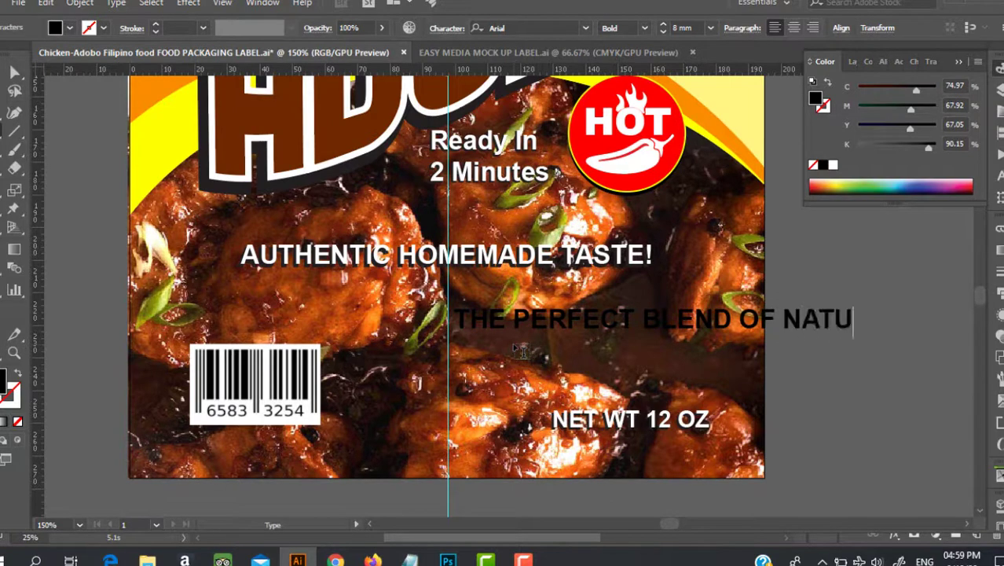
pyautogui.write('RAL ING')
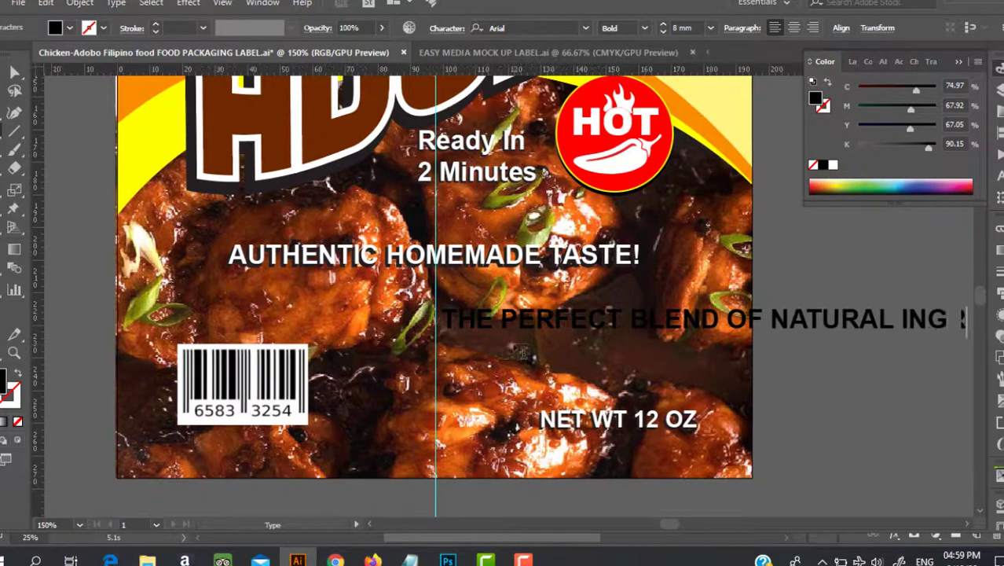
pyautogui.write('REDIENTS')
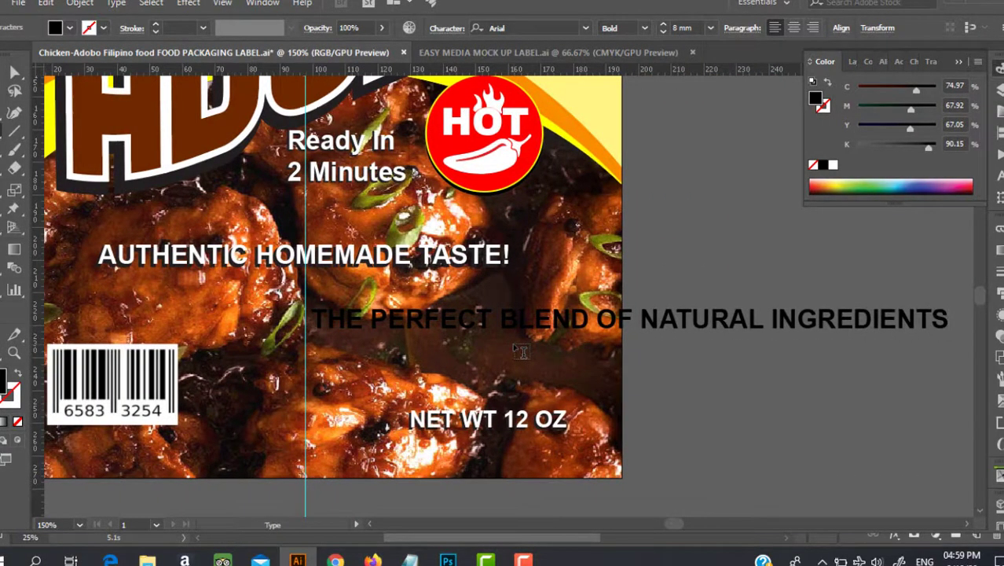
pyautogui.press('Escape')
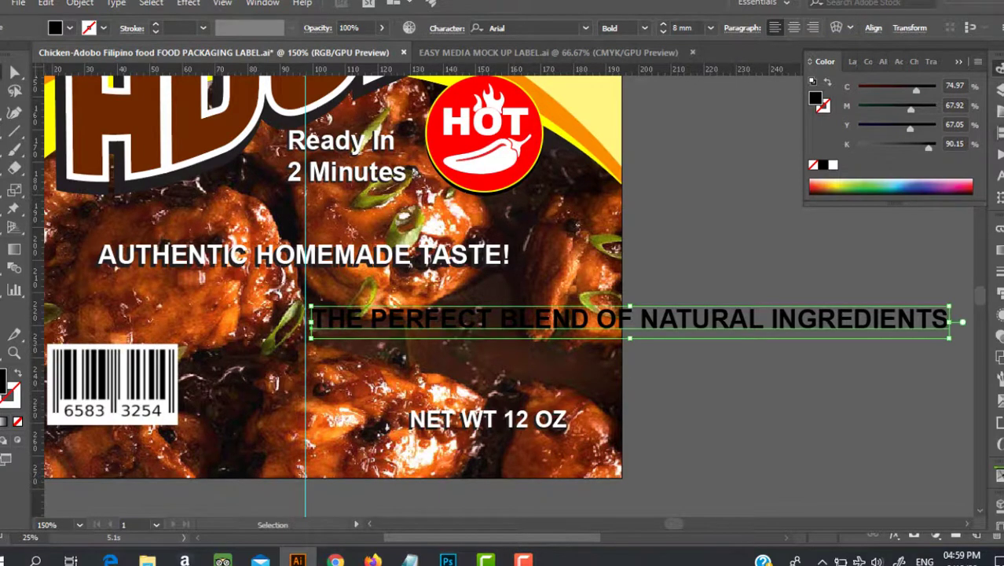
pyautogui.hotkey('shift', 'F7')
# - Resize the new line to 6 mm, centre it and place it under the tagline
pyautogui.moveTo(763, 318)
pyautogui.mouseDown()
pyautogui.moveTo(437, 314)
pyautogui.moveTo(606, 327)
pyautogui.mouseUp()
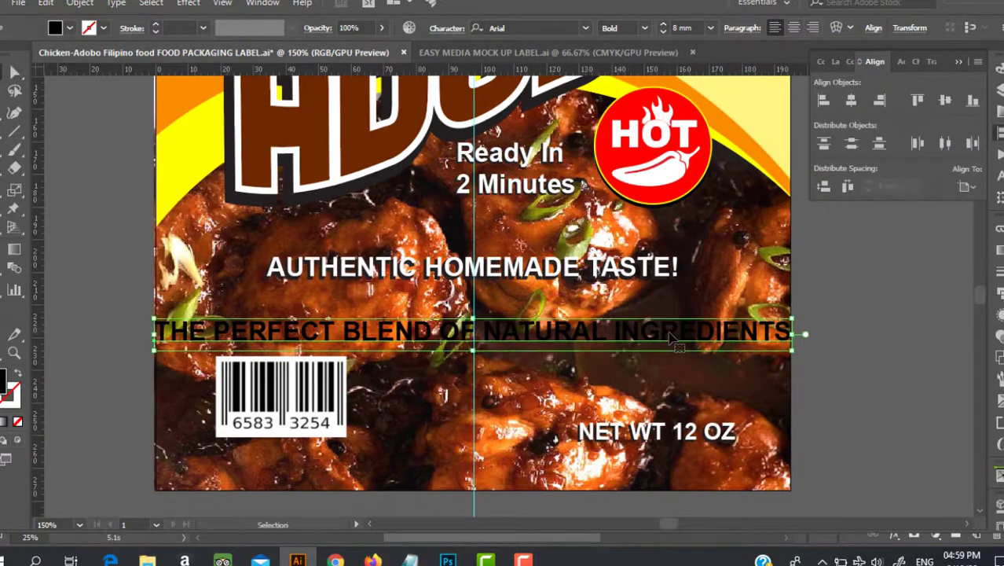
pyautogui.click(664, 31)
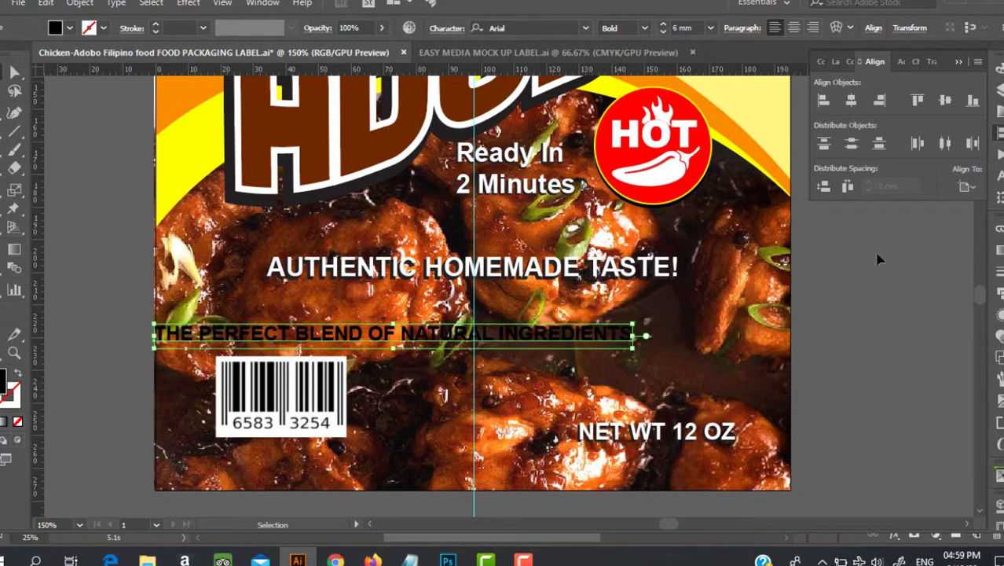
pyautogui.click(851, 100)
pyautogui.moveTo(494, 333); pyautogui.dragTo(494, 292)
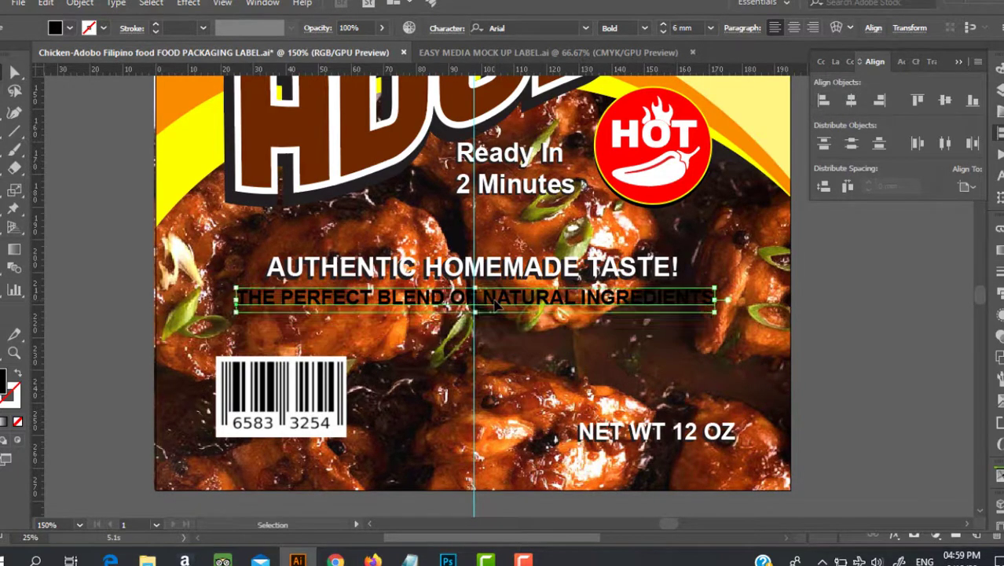
pyautogui.hotkey('ctrl', '-')
pyautogui.hotkey('ctrl', '-')
pyautogui.moveTo(505, 222); pyautogui.dragTo(505, 422)
pyautogui.press('i')
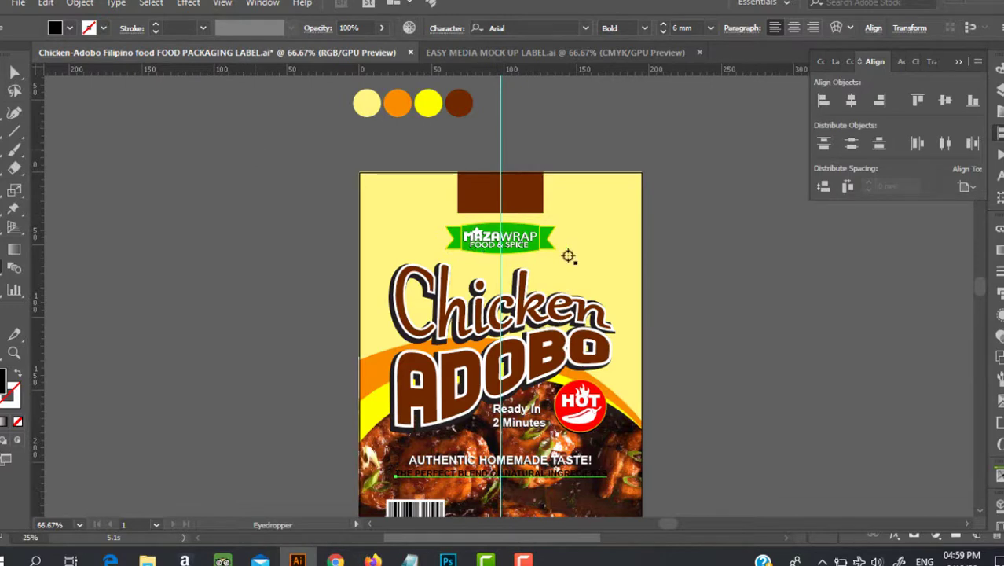
# - Colour the ingredients line with the palette's light-yellow swatch and give it a black stroke
pyautogui.click(358, 104)
pyautogui.scroll(-3, 358, 105)
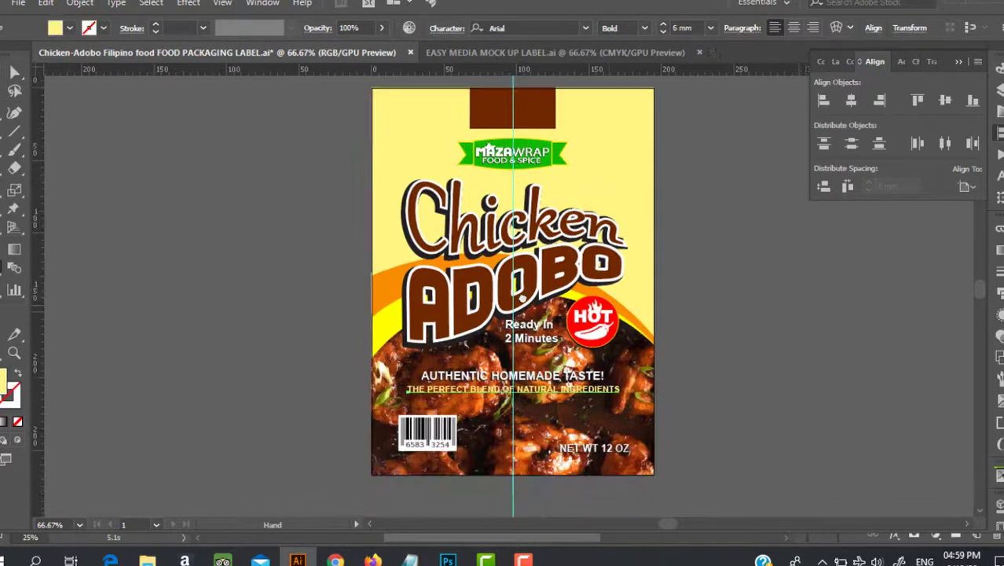
pyautogui.hotkey('ctrl', '+')
pyautogui.hotkey('ctrl', '+')
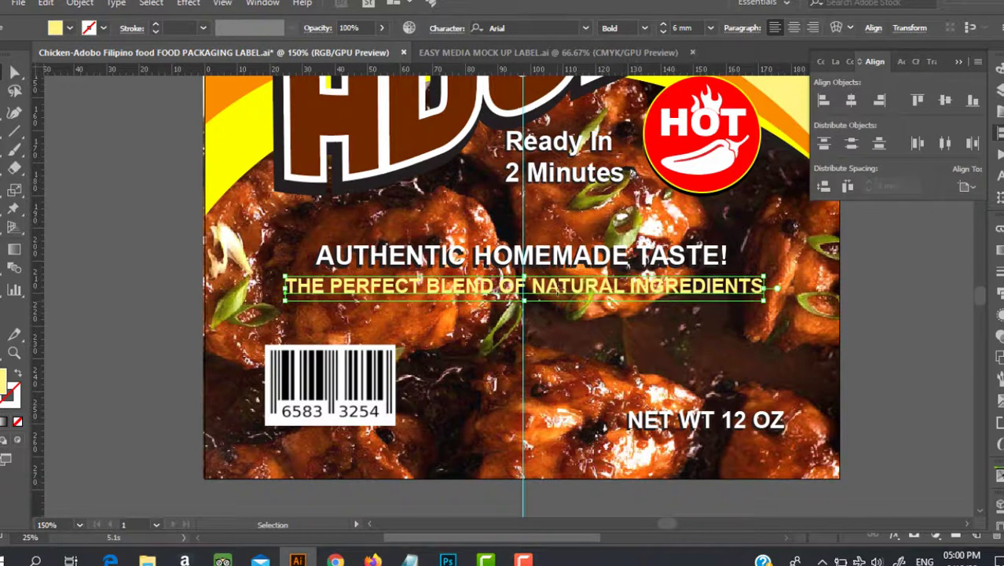
pyautogui.press('s')
pyautogui.press('Return')
pyautogui.click(743, 371)
pyautogui.press('v')
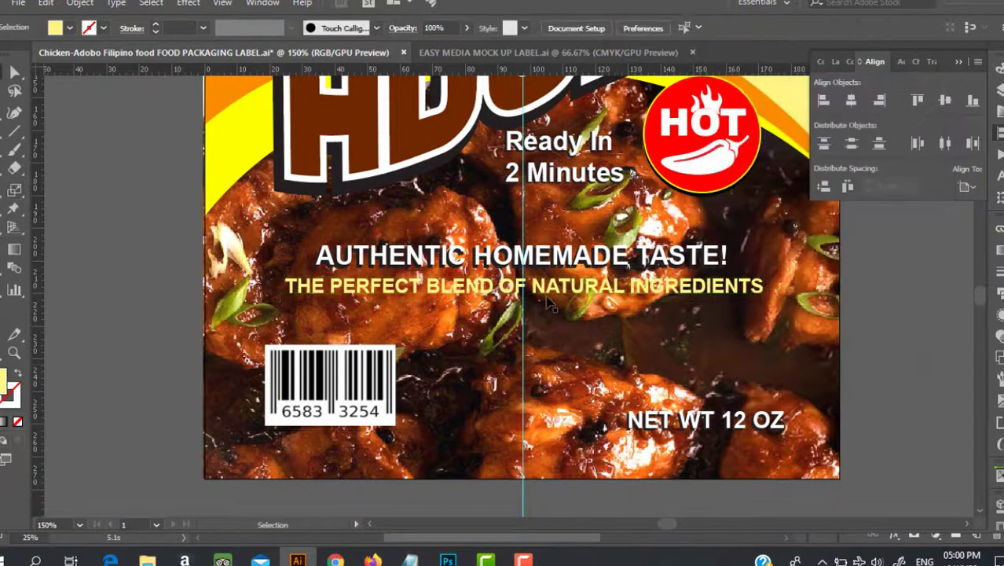
pyautogui.click(997, 67)
pyautogui.click(823, 166)
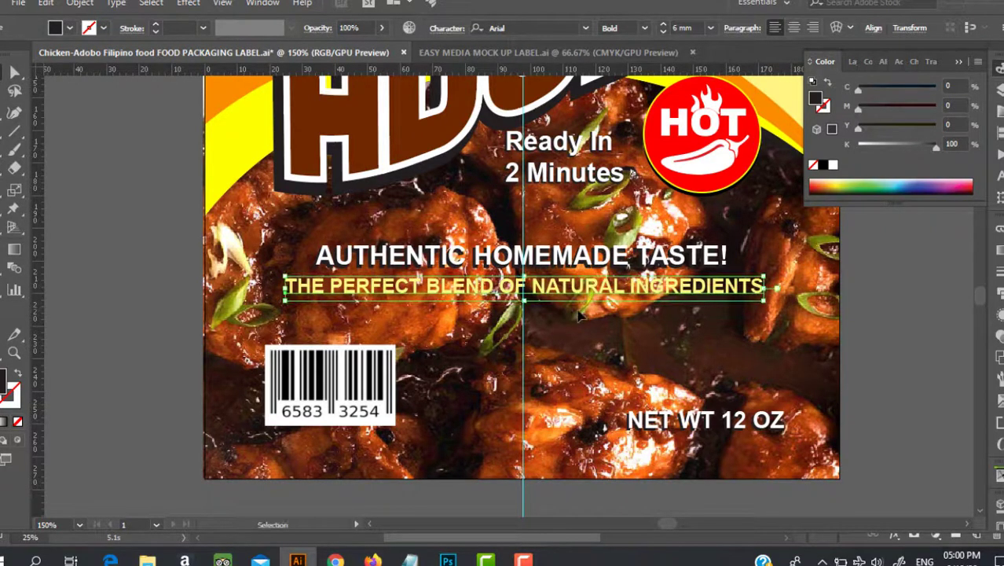
pyautogui.moveTo(285, 289); pyautogui.dragTo(280, 289)
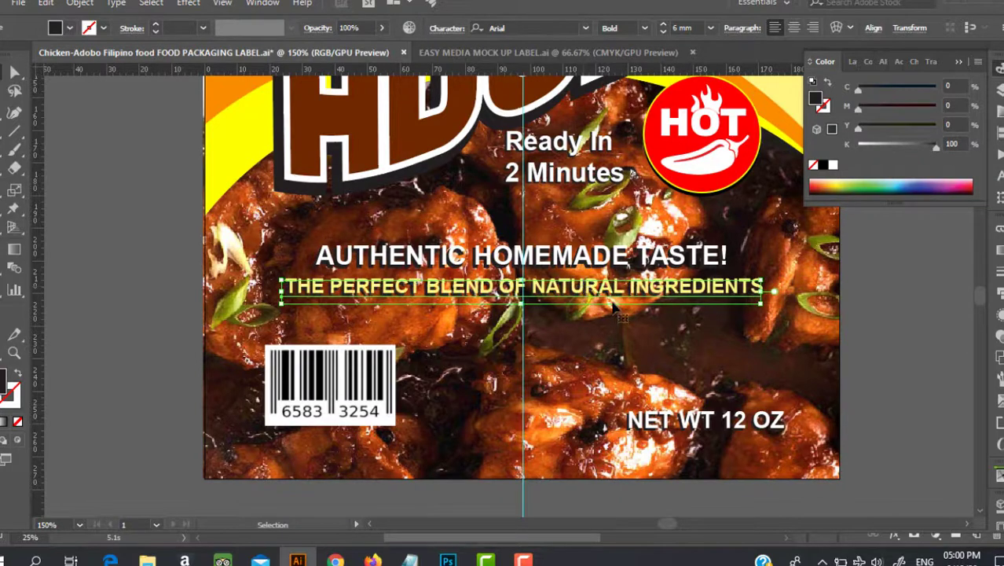
pyautogui.hotkey('ctrl', '+')
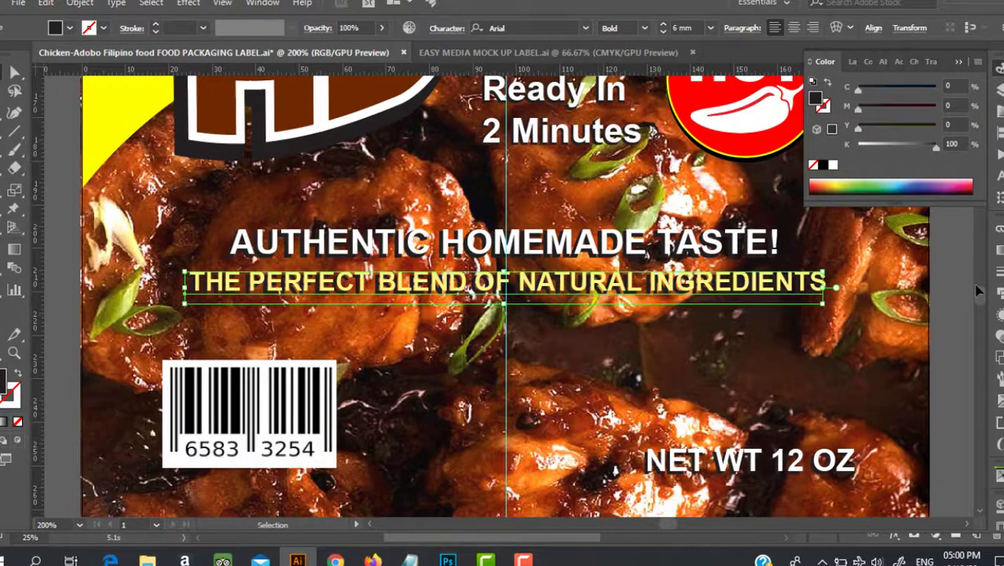
# - Set the yellow line's stroke to black at 0.25 mm weight
pyautogui.click(998, 271)
pyautogui.click(919, 245)
pyautogui.click(943, 262)
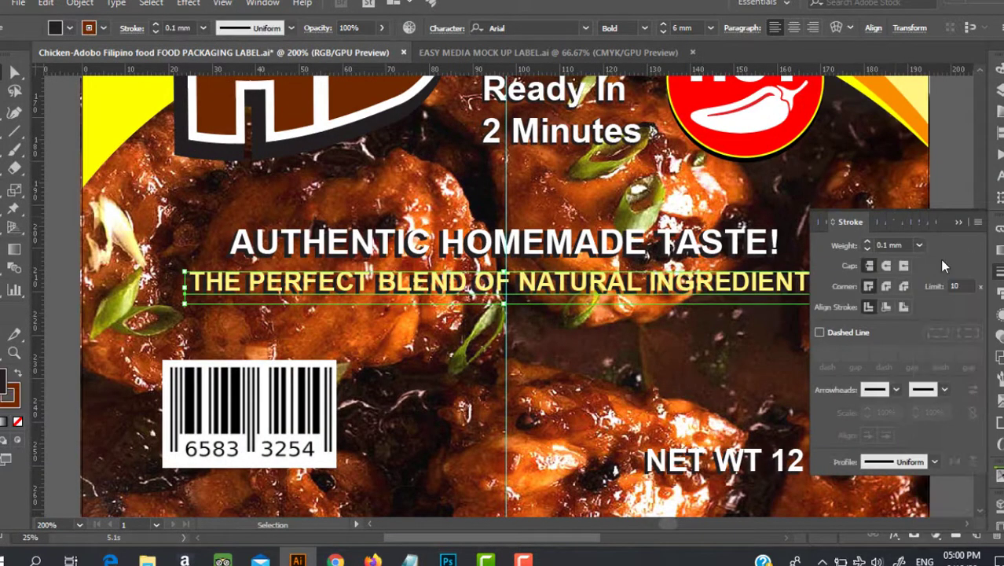
pyautogui.click(11, 410)
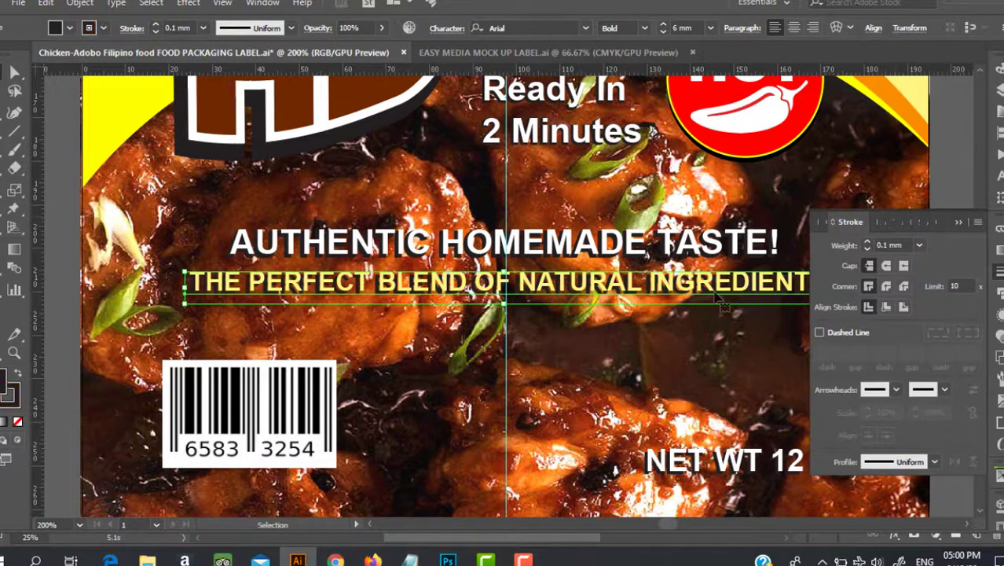
pyautogui.click(919, 245)
pyautogui.click(943, 283)
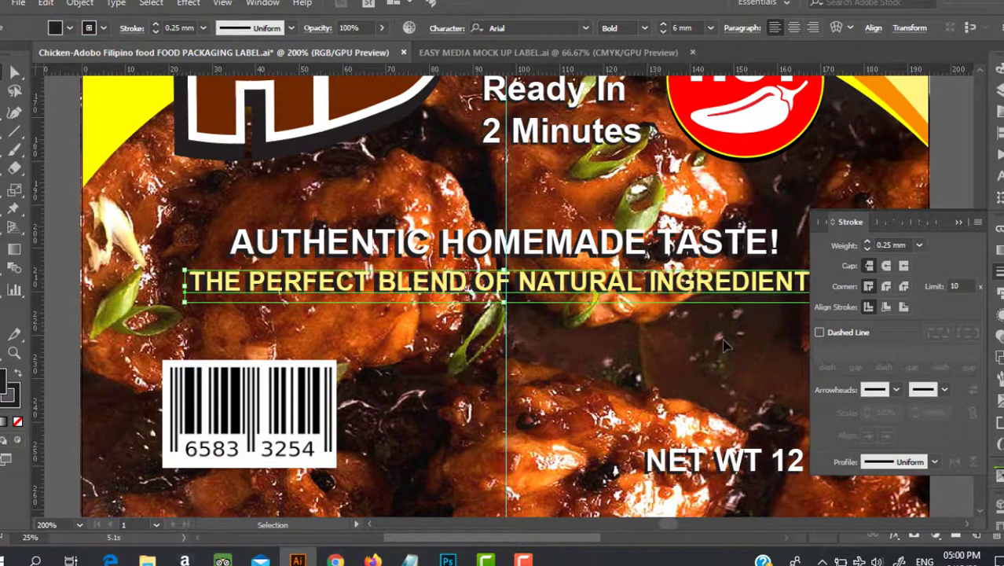
pyautogui.click(691, 369)
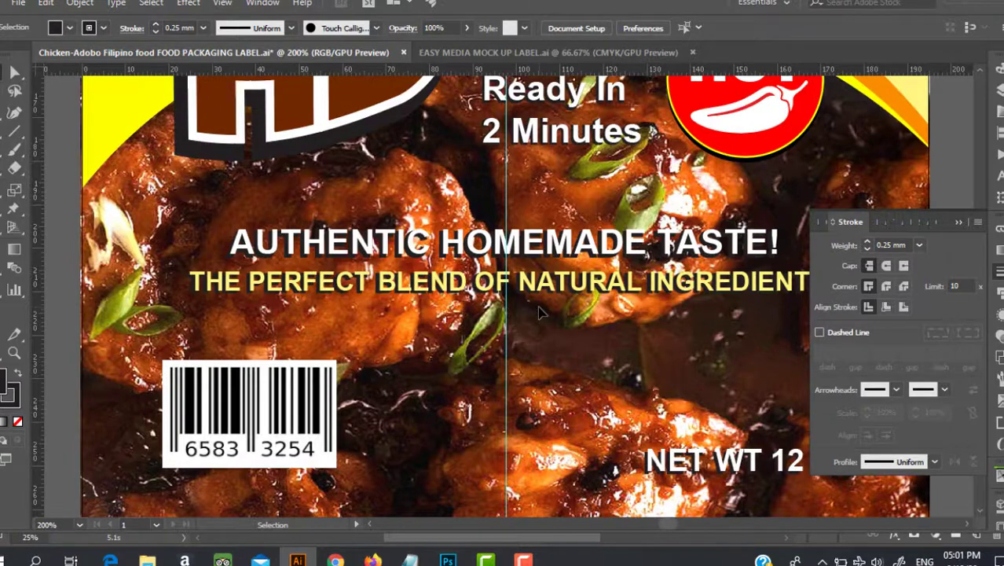
# - Zoom out and in to review the whole label and its lower text
pyautogui.hotkey('ctrl', '-')
pyautogui.hotkey('ctrl', '-')
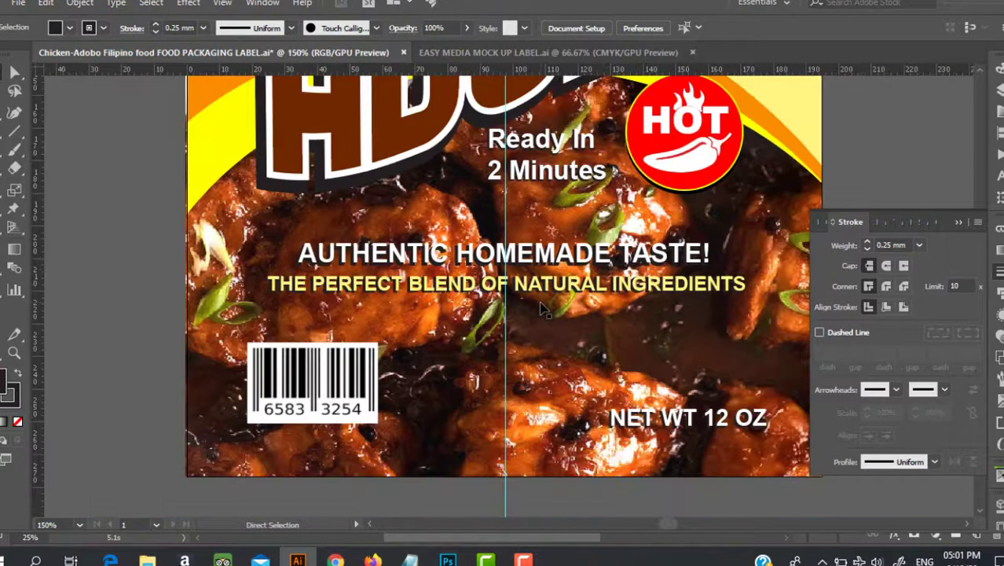
pyautogui.hotkey('ctrl', '-')
pyautogui.moveTo(668, 199); pyautogui.dragTo(659, 240)
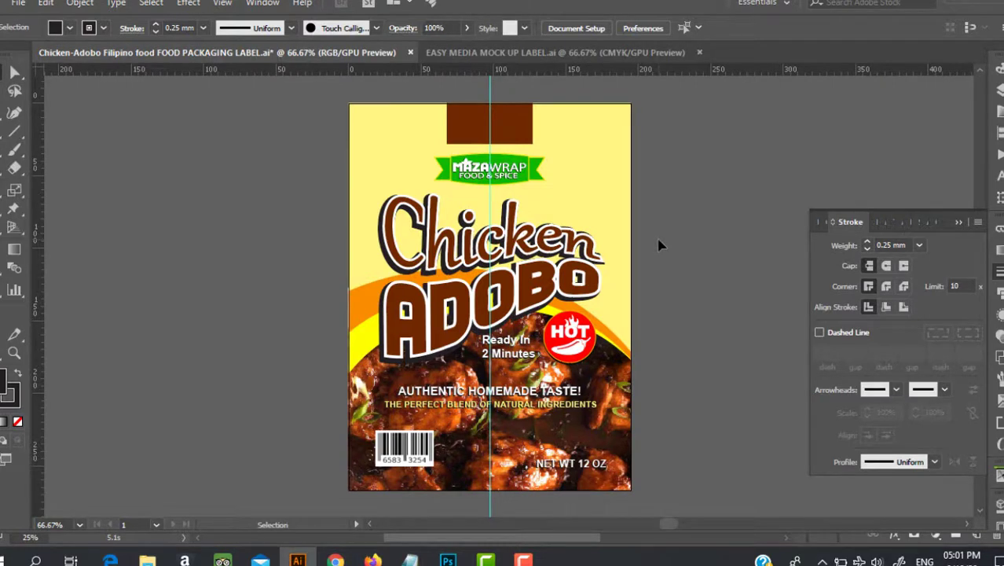
pyautogui.press('z')
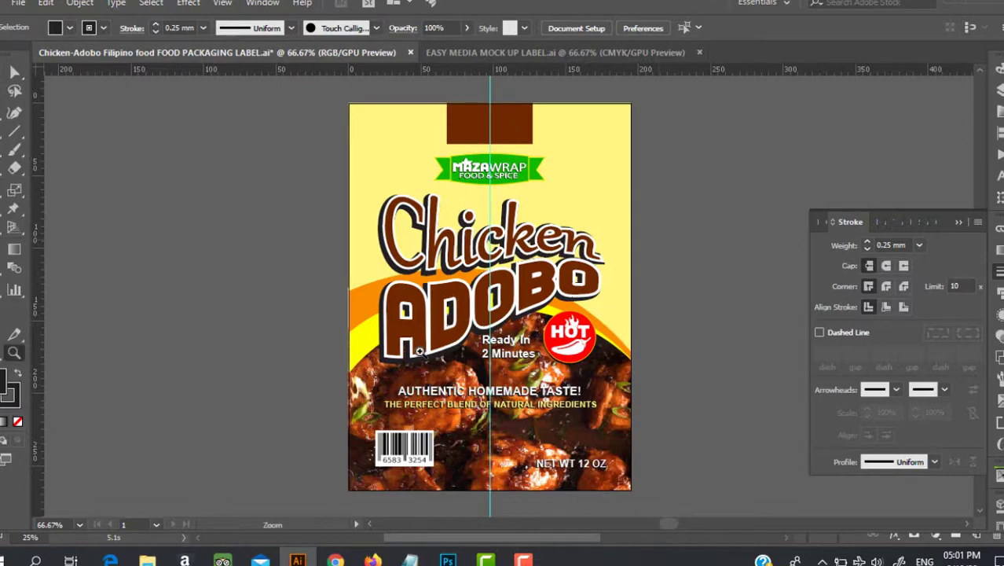
pyautogui.moveTo(422, 352)
pyautogui.mouseDown()
pyautogui.moveTo(425, 314)
pyautogui.moveTo(602, 240)
pyautogui.mouseUp()
pyautogui.hotkey('ctrl', '0')
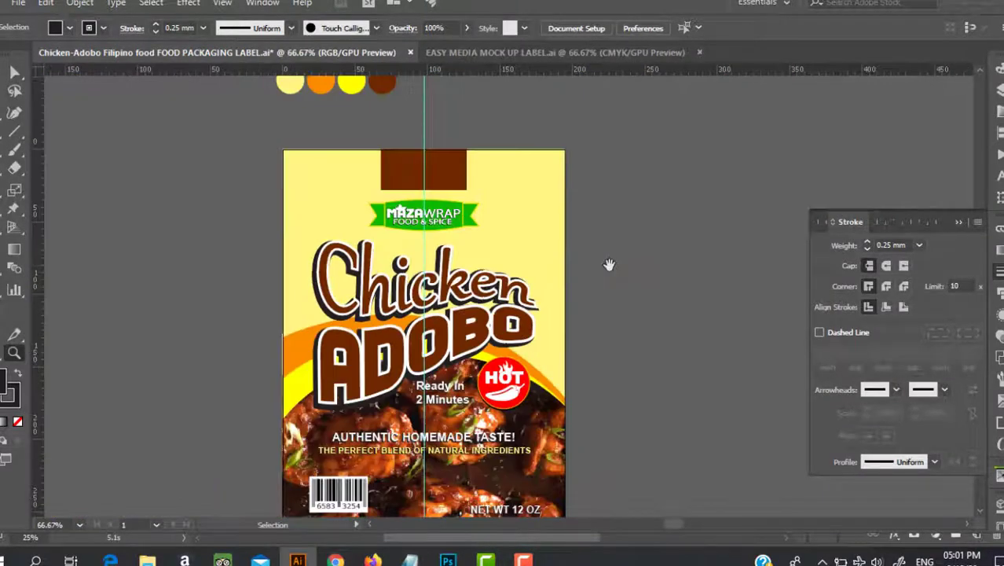
pyautogui.hotkey('ctrl', '-')
# - Select the Chicken and ADOBO title text and set its stroke weight to 6 mm
pyautogui.press('F7')
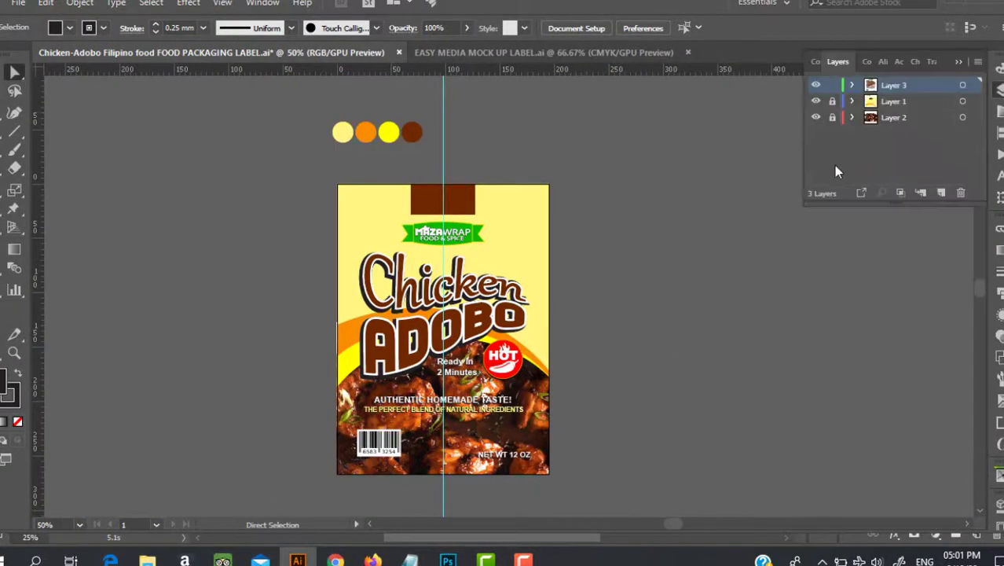
pyautogui.click(423, 305)
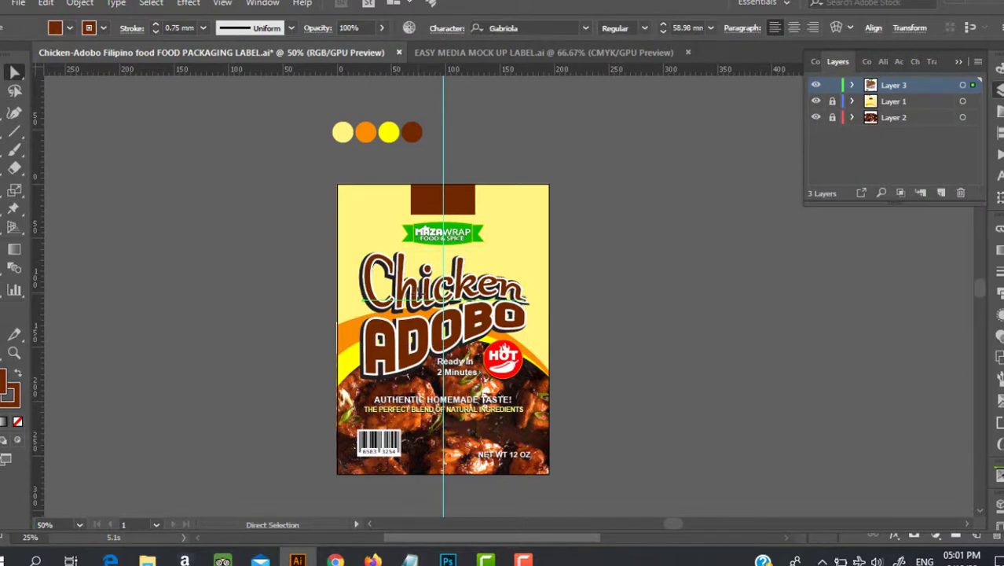
pyautogui.click(422, 311)
pyautogui.click(422, 313)
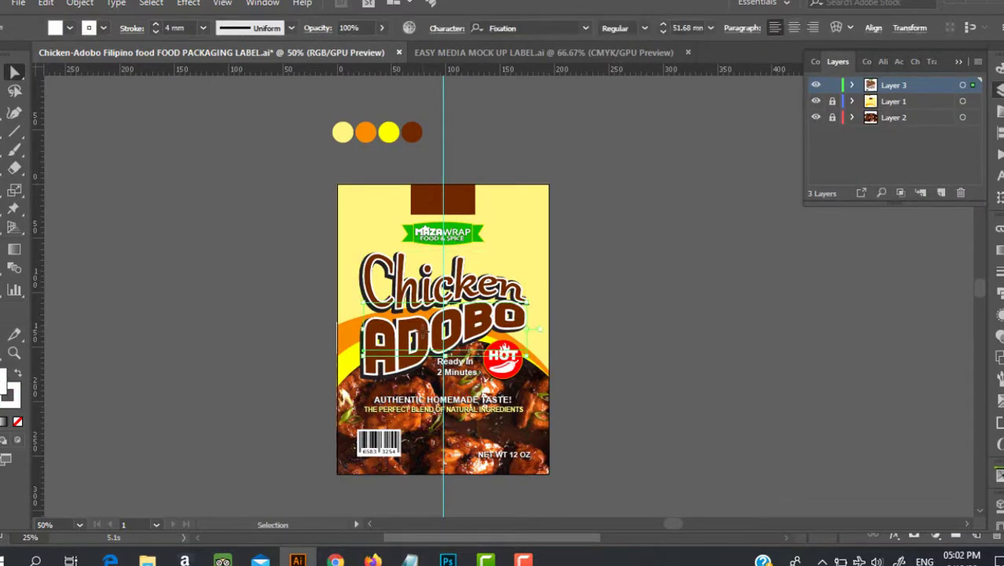
pyautogui.click(422, 313)
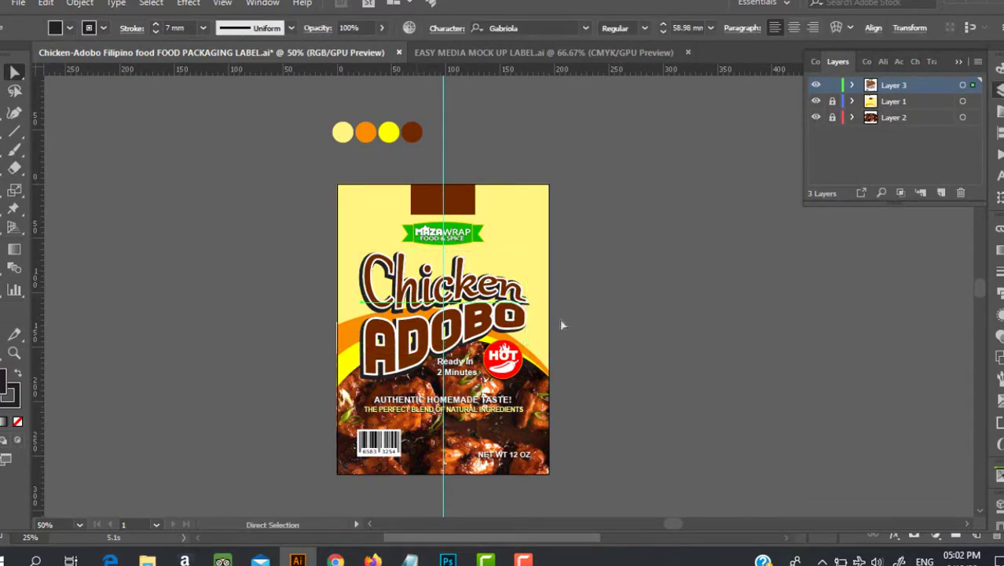
pyautogui.click(410, 338)
pyautogui.click(1001, 280)
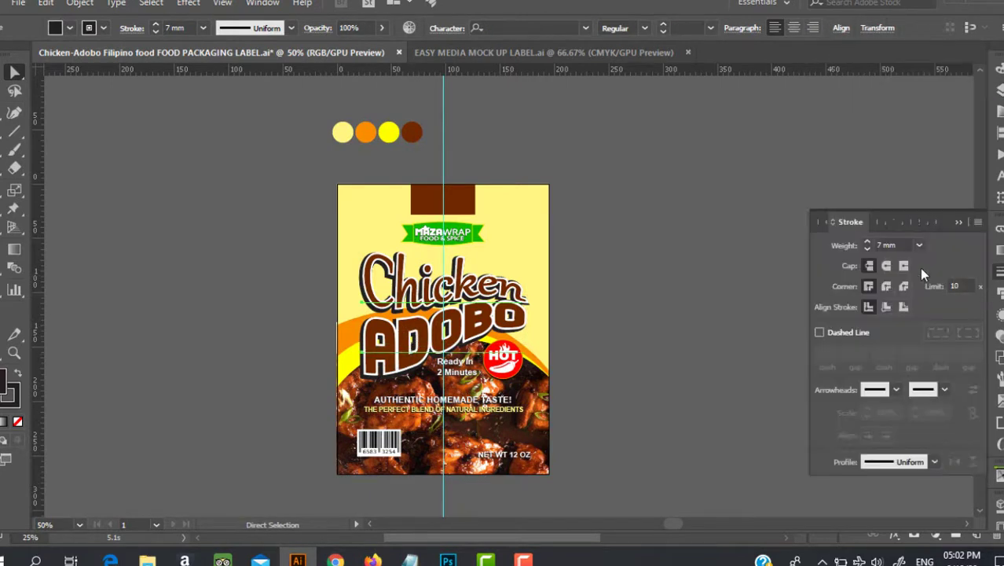
pyautogui.click(918, 246)
pyautogui.click(933, 399)
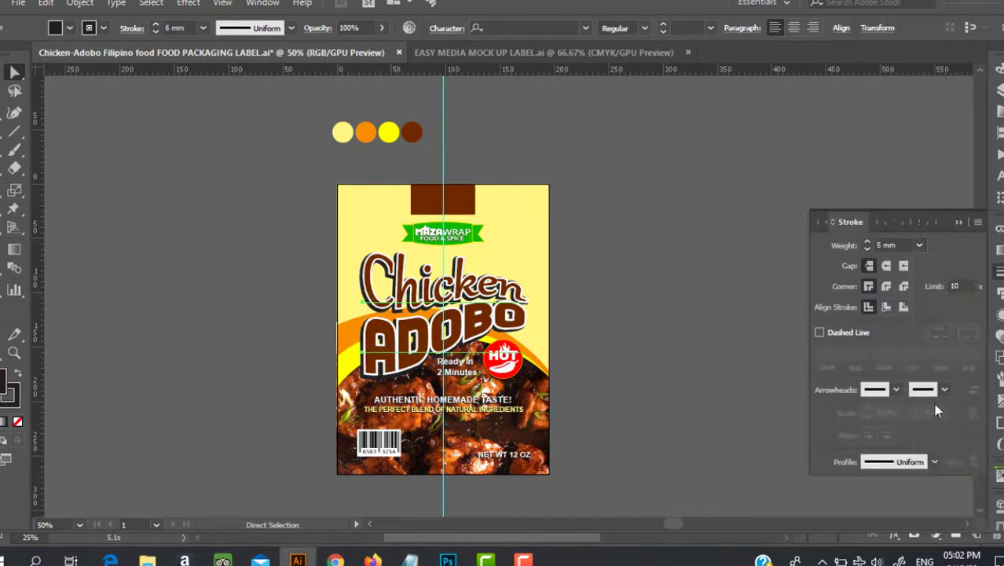
# - Inspect the label up close, fit the artboard, then switch to Photoshop
pyautogui.click(626, 370)
pyautogui.moveTo(626, 374); pyautogui.dragTo(626, 370)
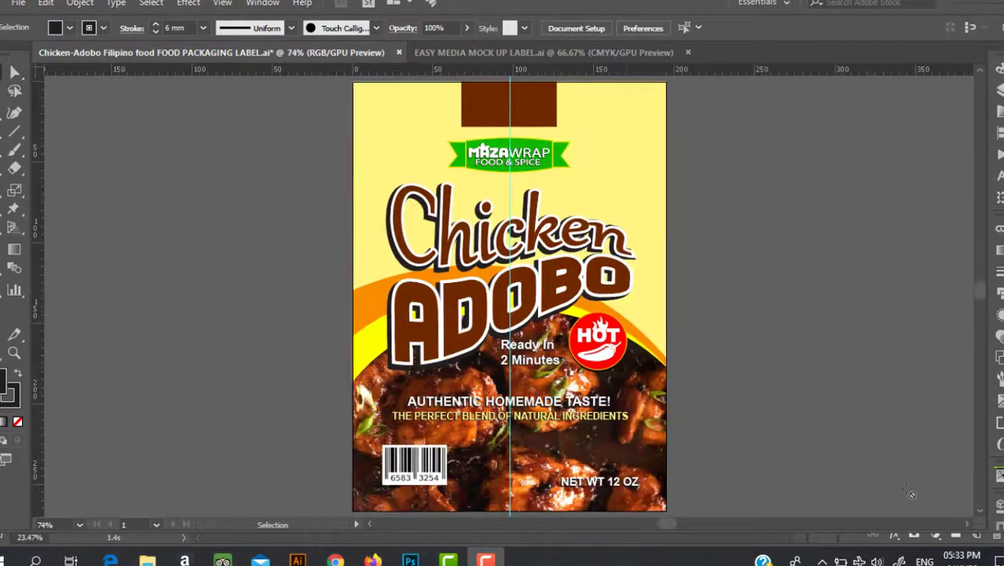
pyautogui.hotkey('ctrl', '+')
pyautogui.hotkey('ctrl', '+')
pyautogui.hotkey('ctrl', '+')
pyautogui.hotkey('ctrl', '+')
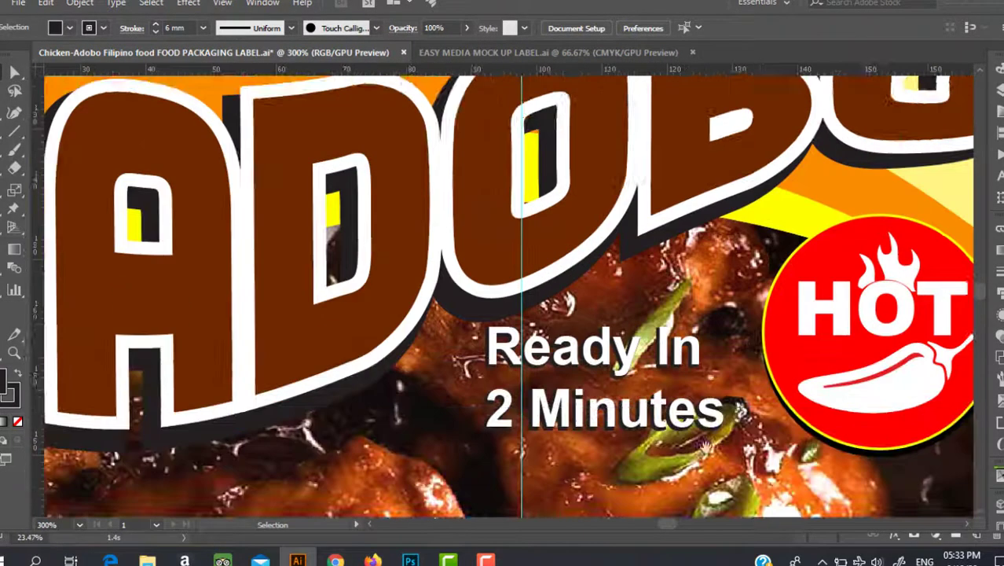
pyautogui.moveTo(705, 446); pyautogui.dragTo(562, 384)
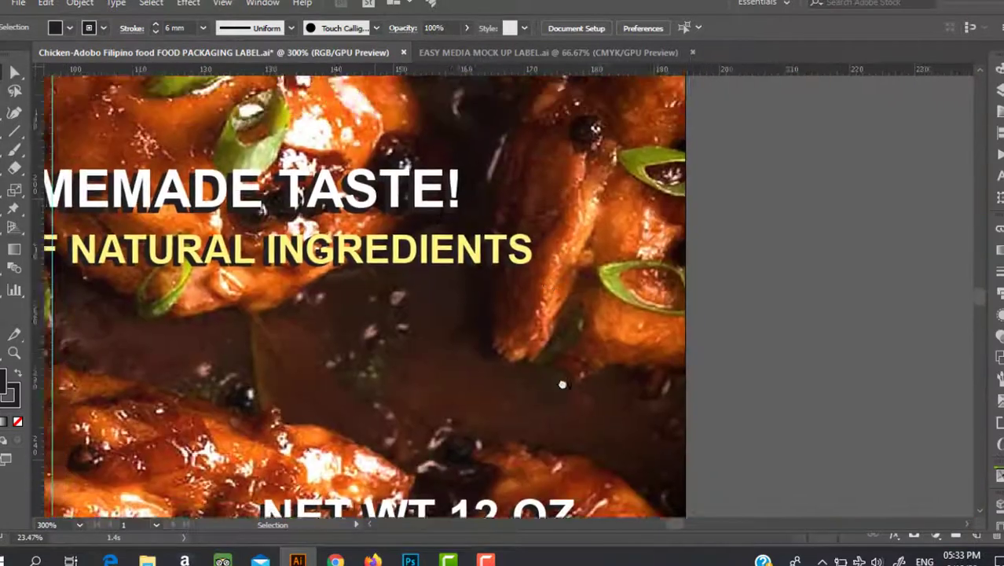
pyautogui.hotkey('ctrl', '0')
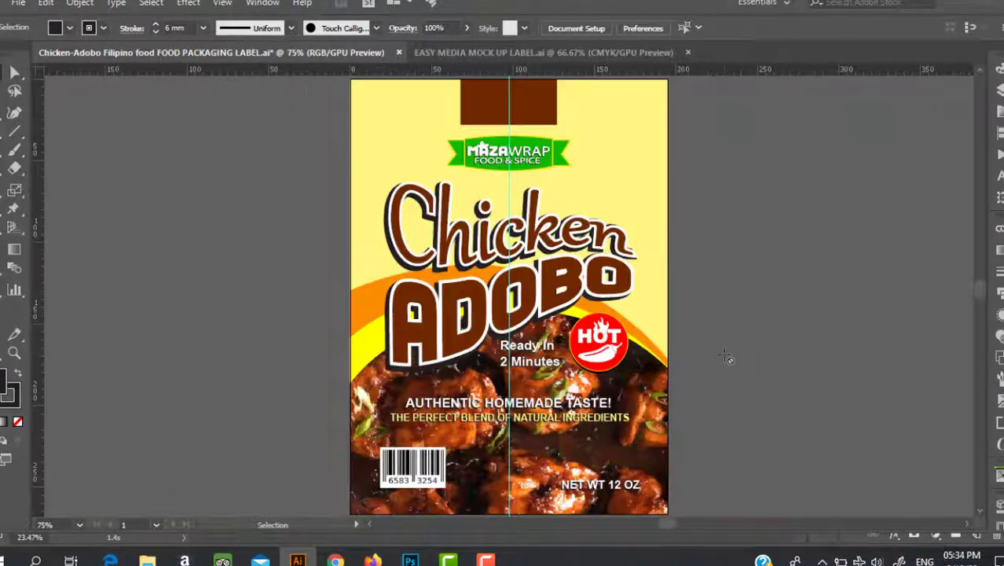
pyautogui.hotkey('alt', 'Tab')
pyautogui.hotkey('alt', 'Tab')
pyautogui.hotkey('alt', 'Tab')
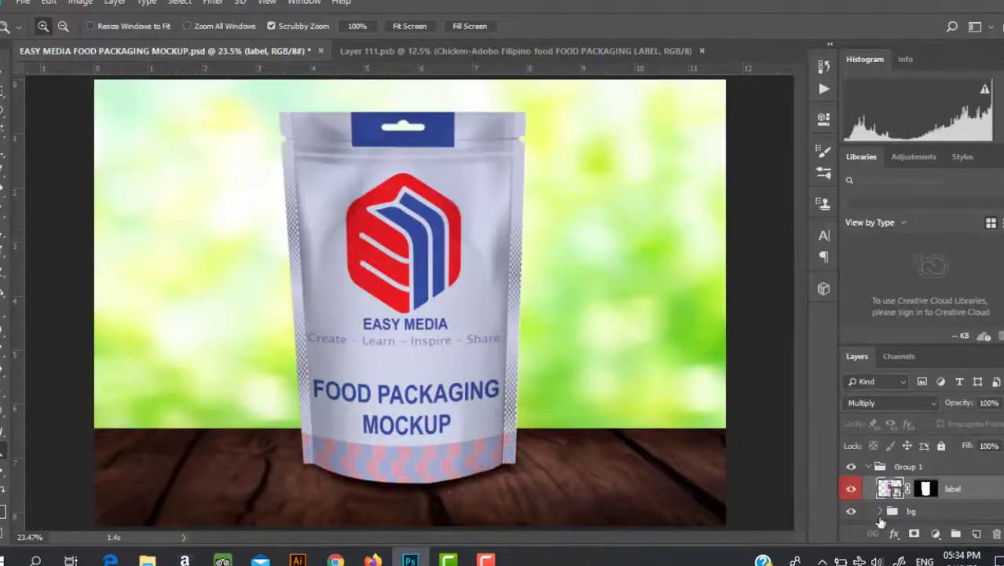
# - Inside the pouch's label smart object, place the Chicken Adobo label as a linked file
pyautogui.doubleClick(886, 491)
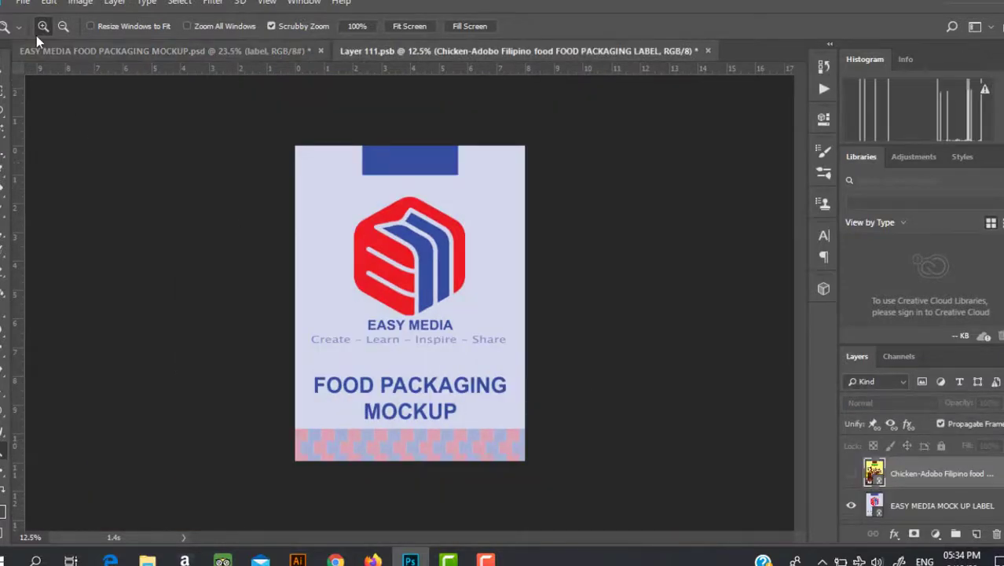
pyautogui.click(23, 3)
pyautogui.click(53, 305)
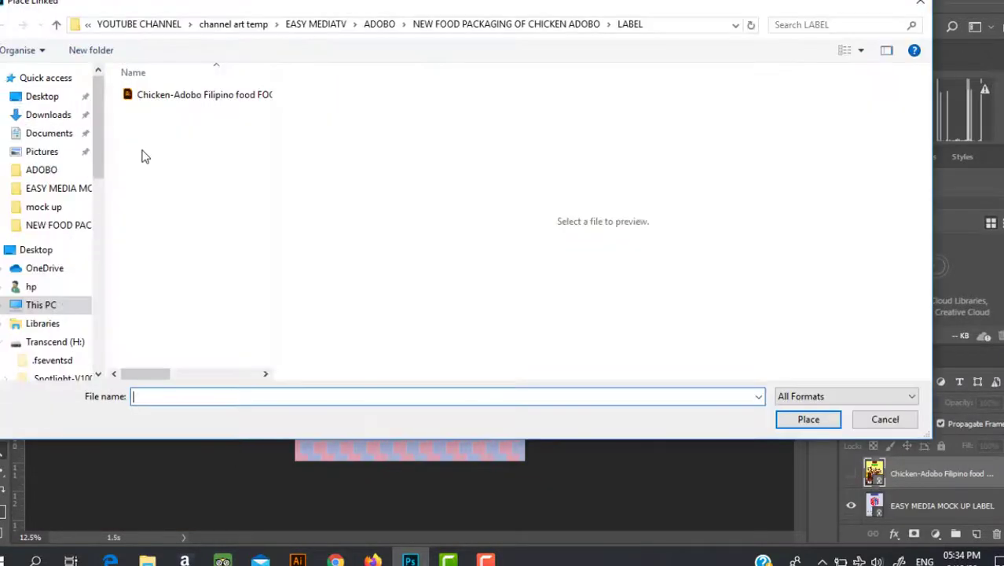
pyautogui.click(174, 103)
pyautogui.click(803, 418)
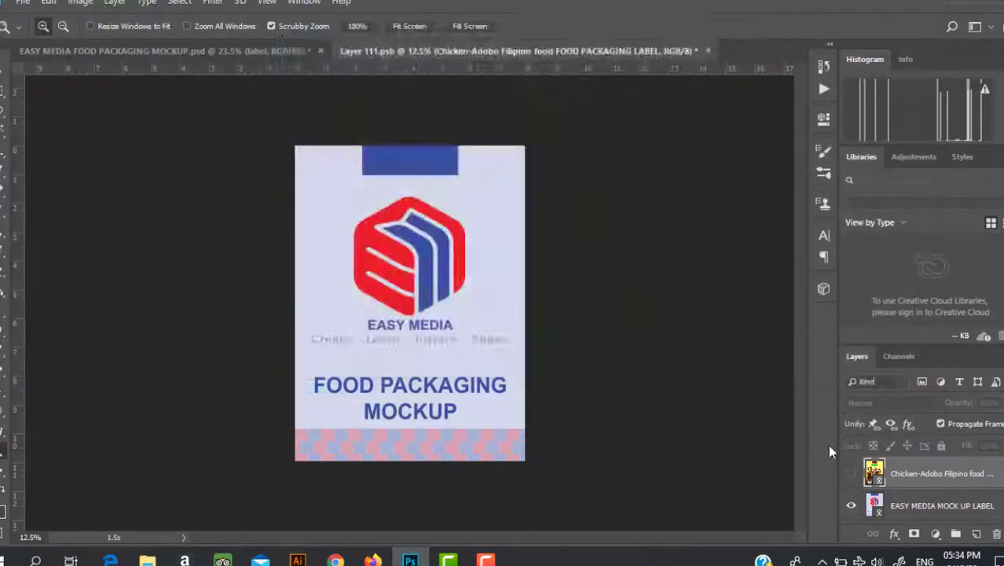
pyautogui.click(626, 355)
# - Stretch the label to fill the placeholder, commit, save and return to the mockup
pyautogui.moveTo(409, 155); pyautogui.dragTo(410, 146)
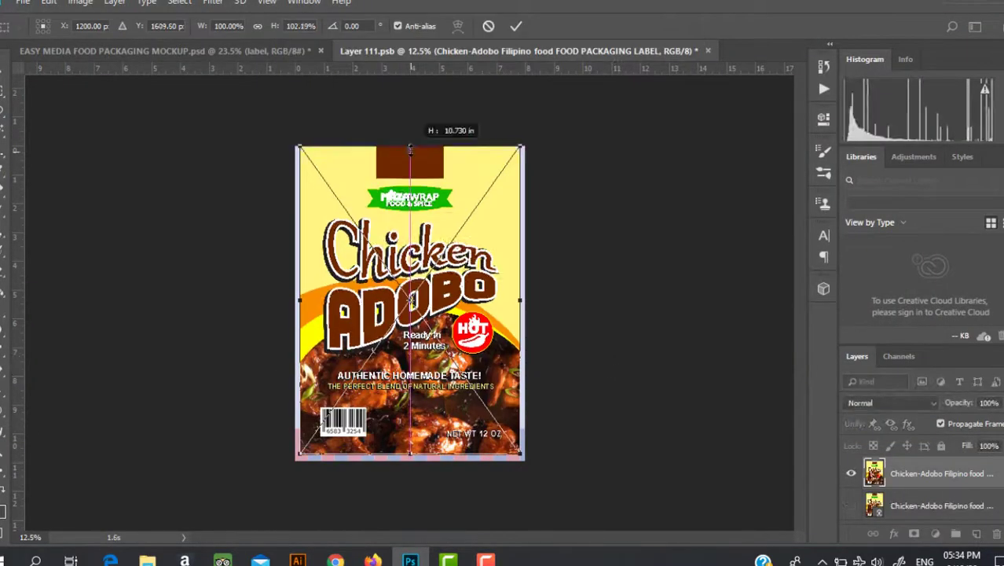
pyautogui.moveTo(526, 458); pyautogui.dragTo(528, 463)
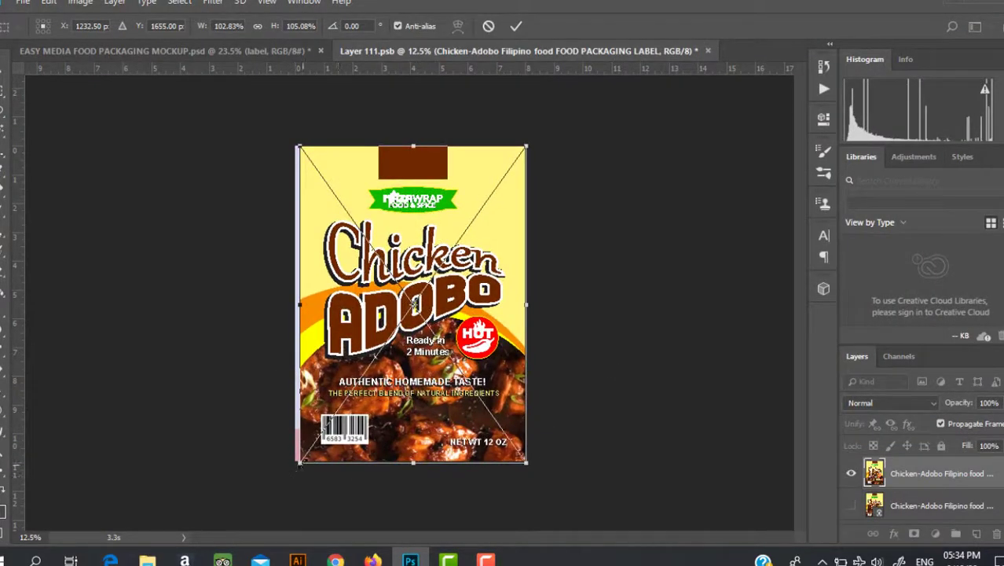
pyautogui.press('Return')
pyautogui.press('z')
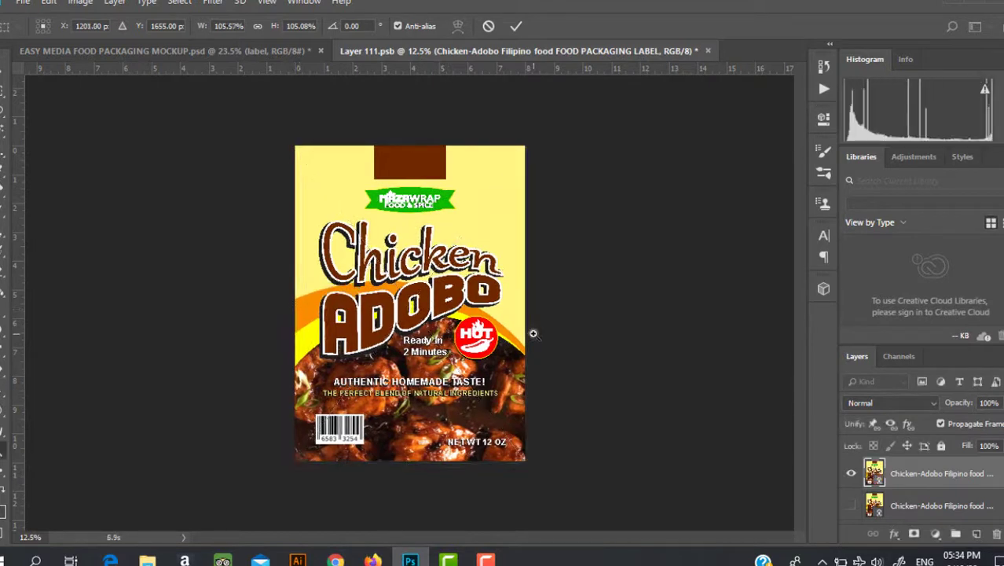
pyautogui.hotkey('ctrl', 's')
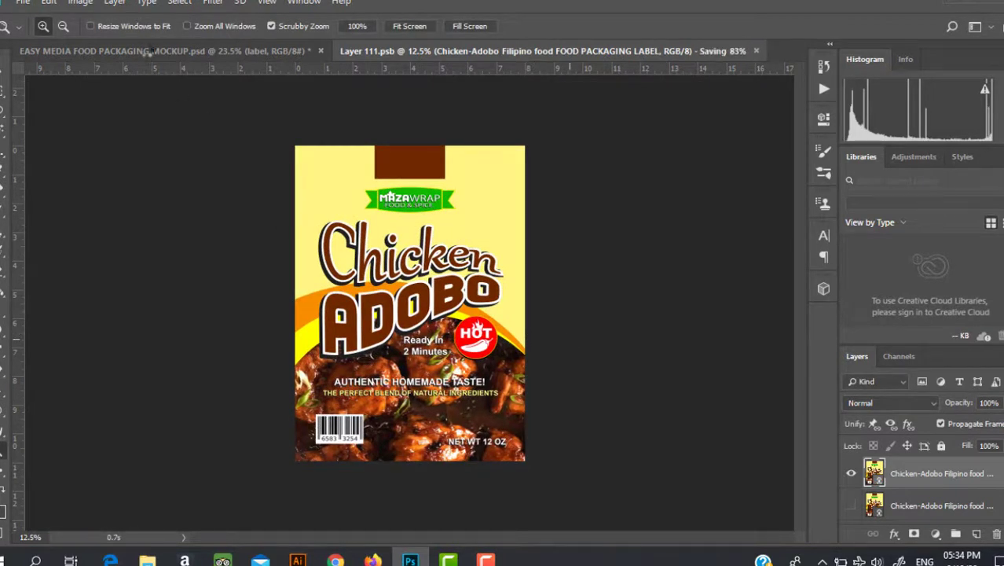
pyautogui.click(147, 51)
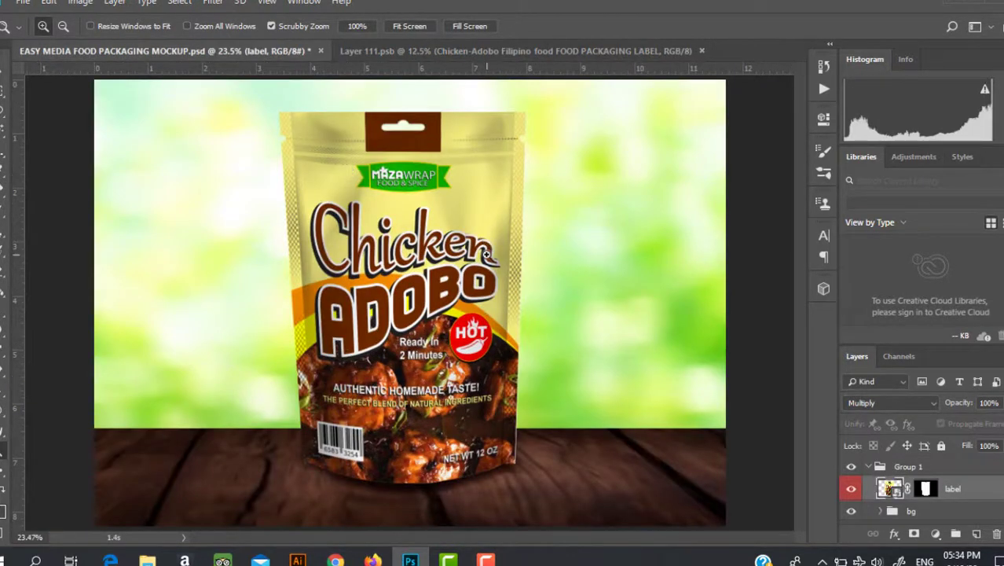
# - Show the pouch mockup full screen, zoom in on the label, then fit it back on screen
pyautogui.press('f')
pyautogui.press('f')
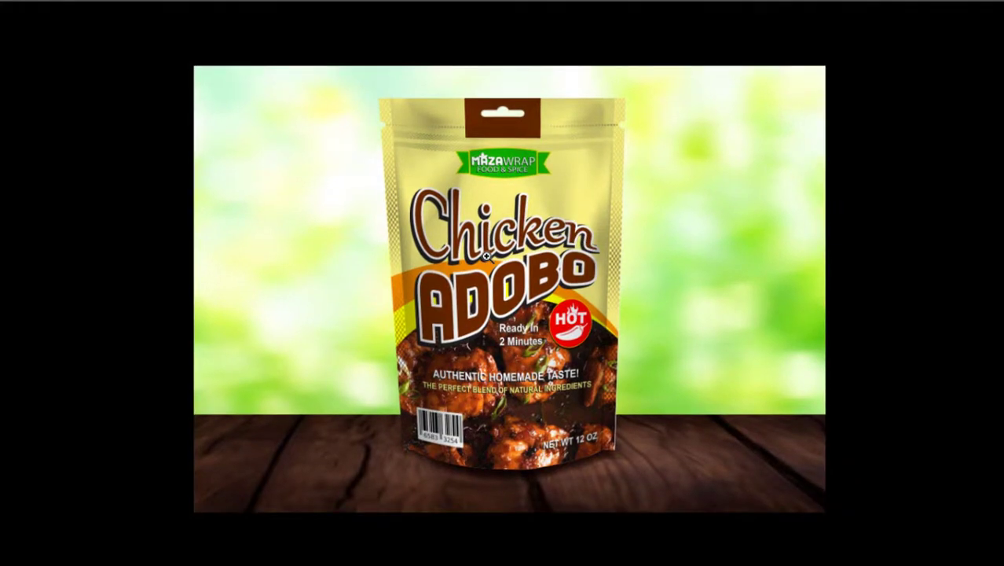
pyautogui.hotkey('ctrl', '+')
pyautogui.hotkey('ctrl', '+')
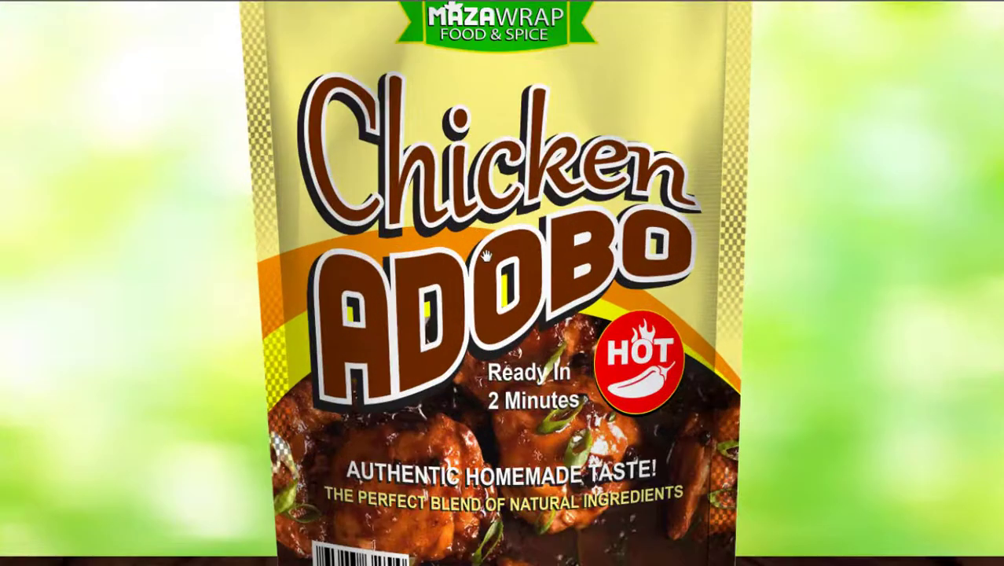
pyautogui.hotkey('ctrl', '+')
pyautogui.scroll(-3, 481, 275)
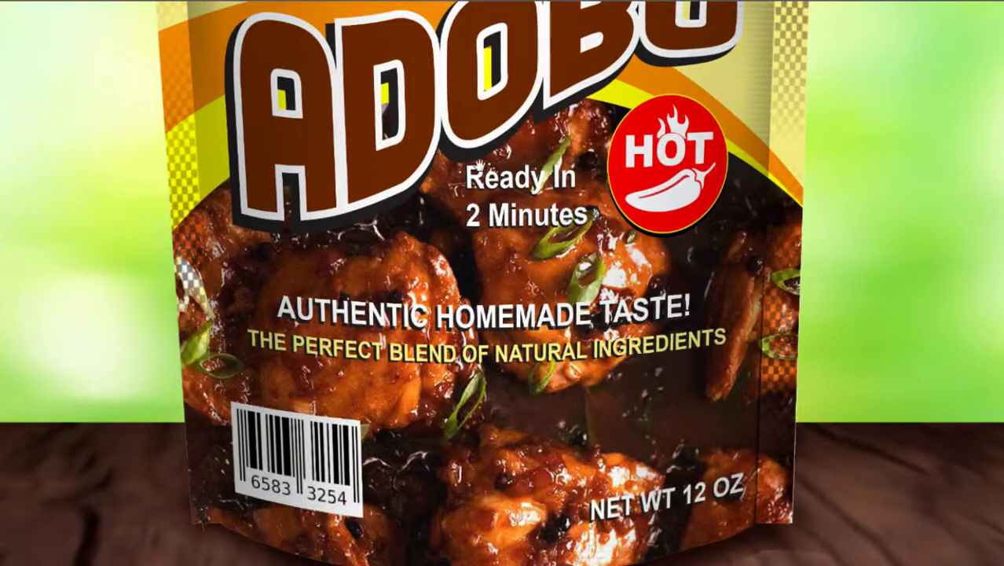
pyautogui.scroll(4, 475, 167)
pyautogui.scroll(3, 444, 206)
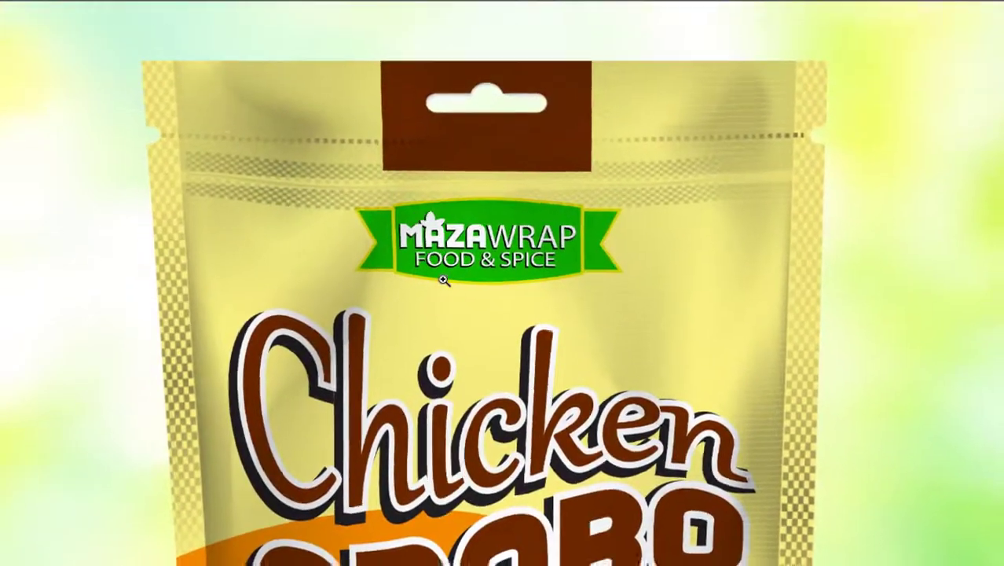
pyautogui.hotkey('ctrl', '0')
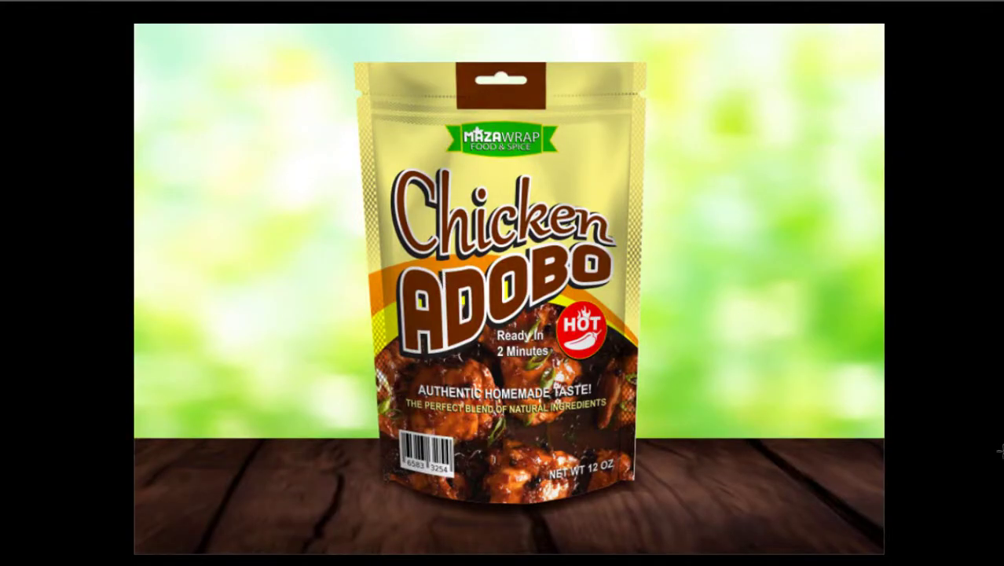